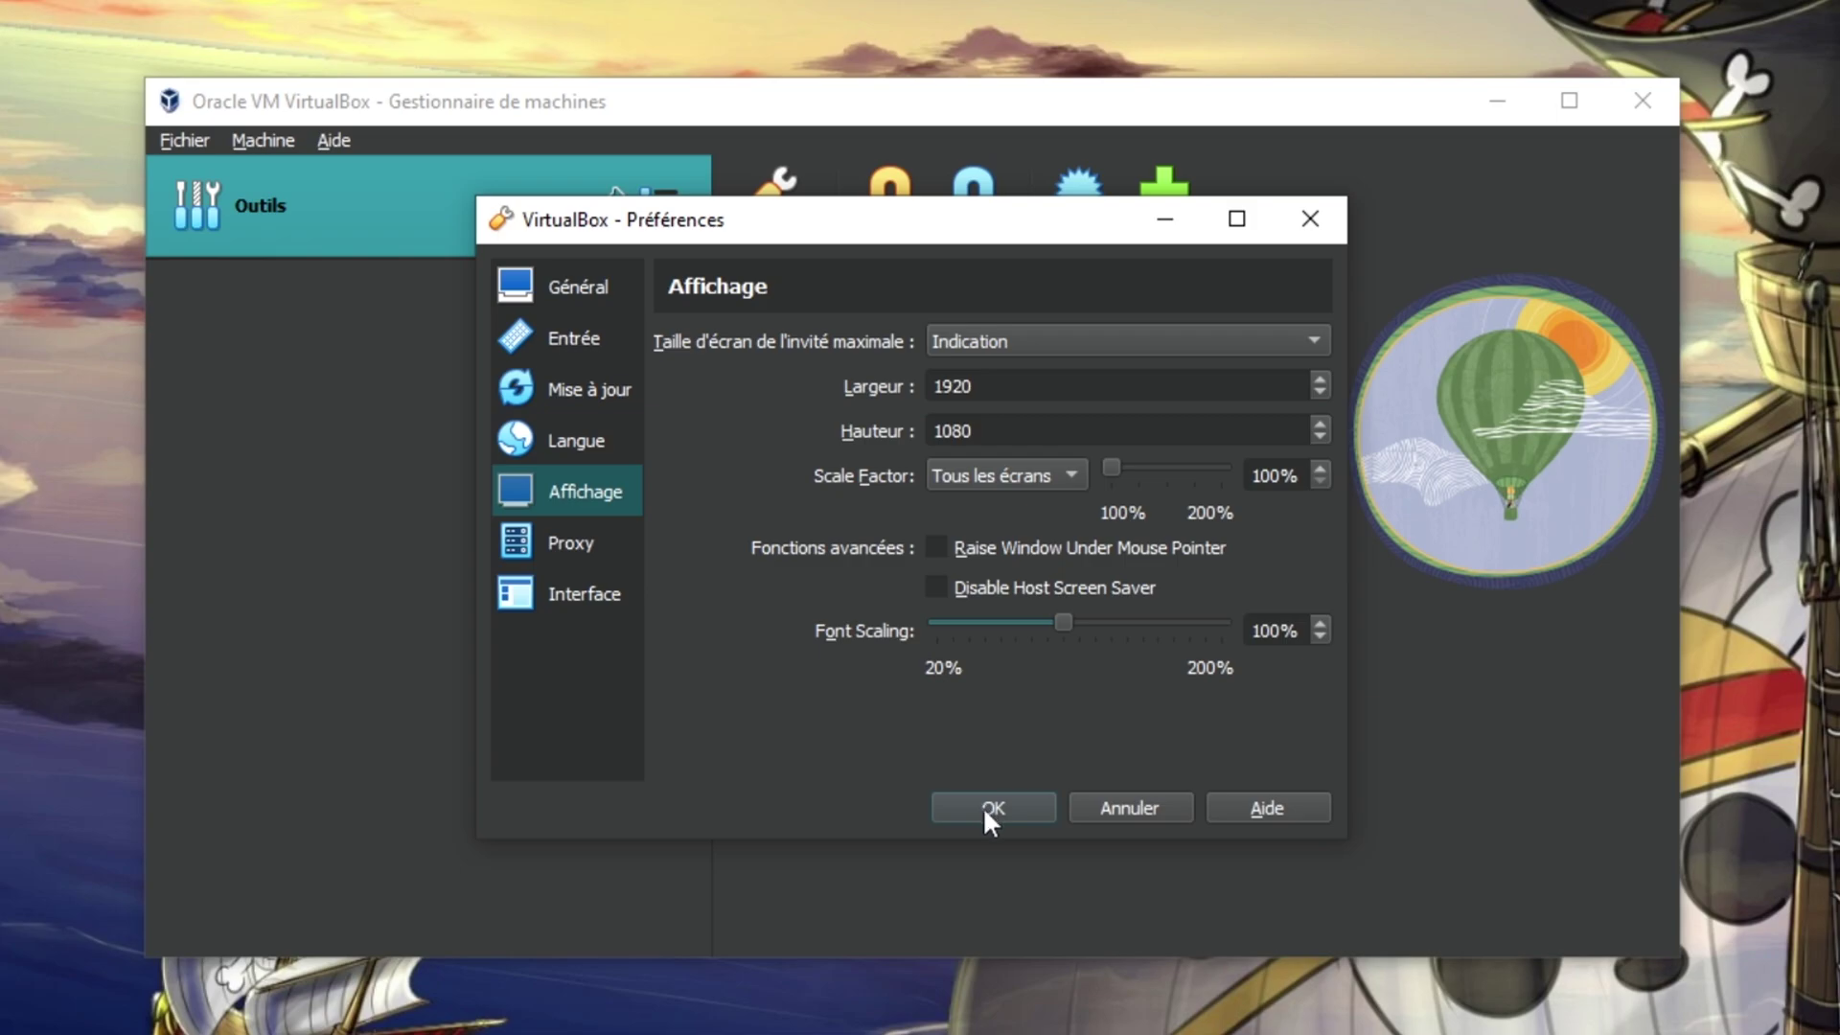
Close Preferences and start a new VM named 'Ubuntu Online DS' of type Linux, Ubuntu (64-bit).
left_click(985, 810)
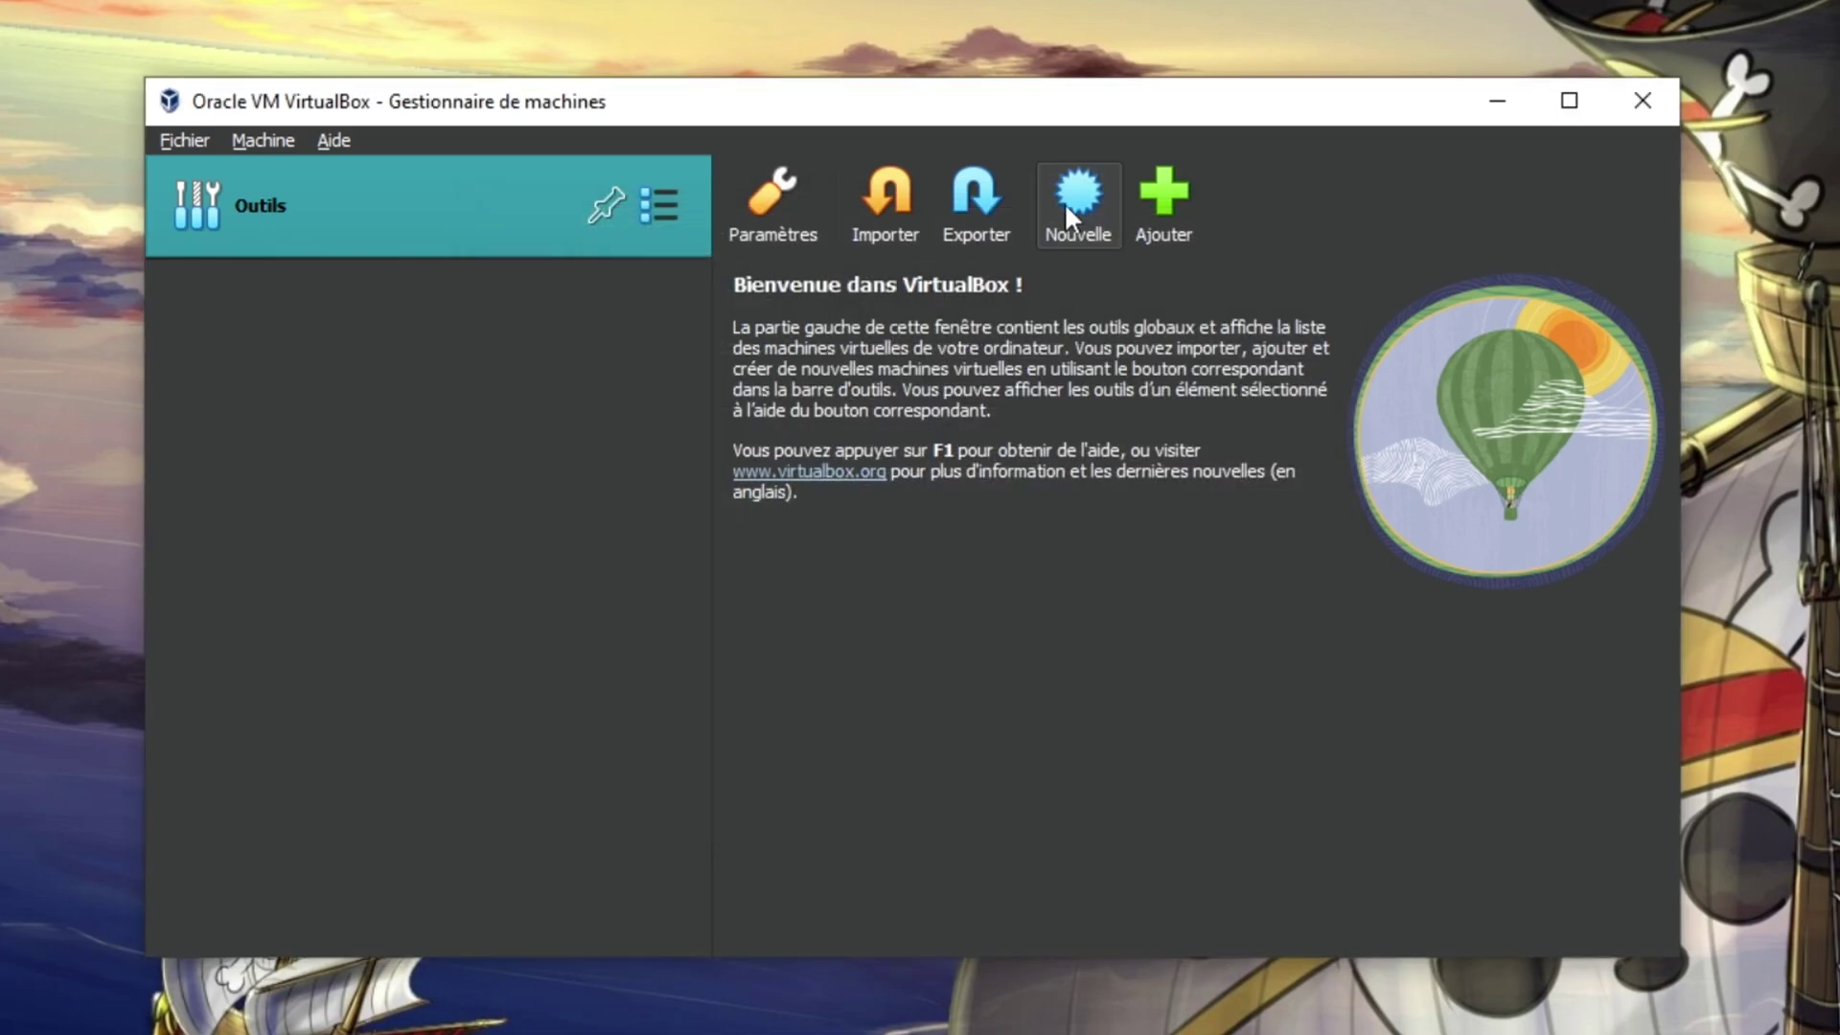
left_click(1066, 205)
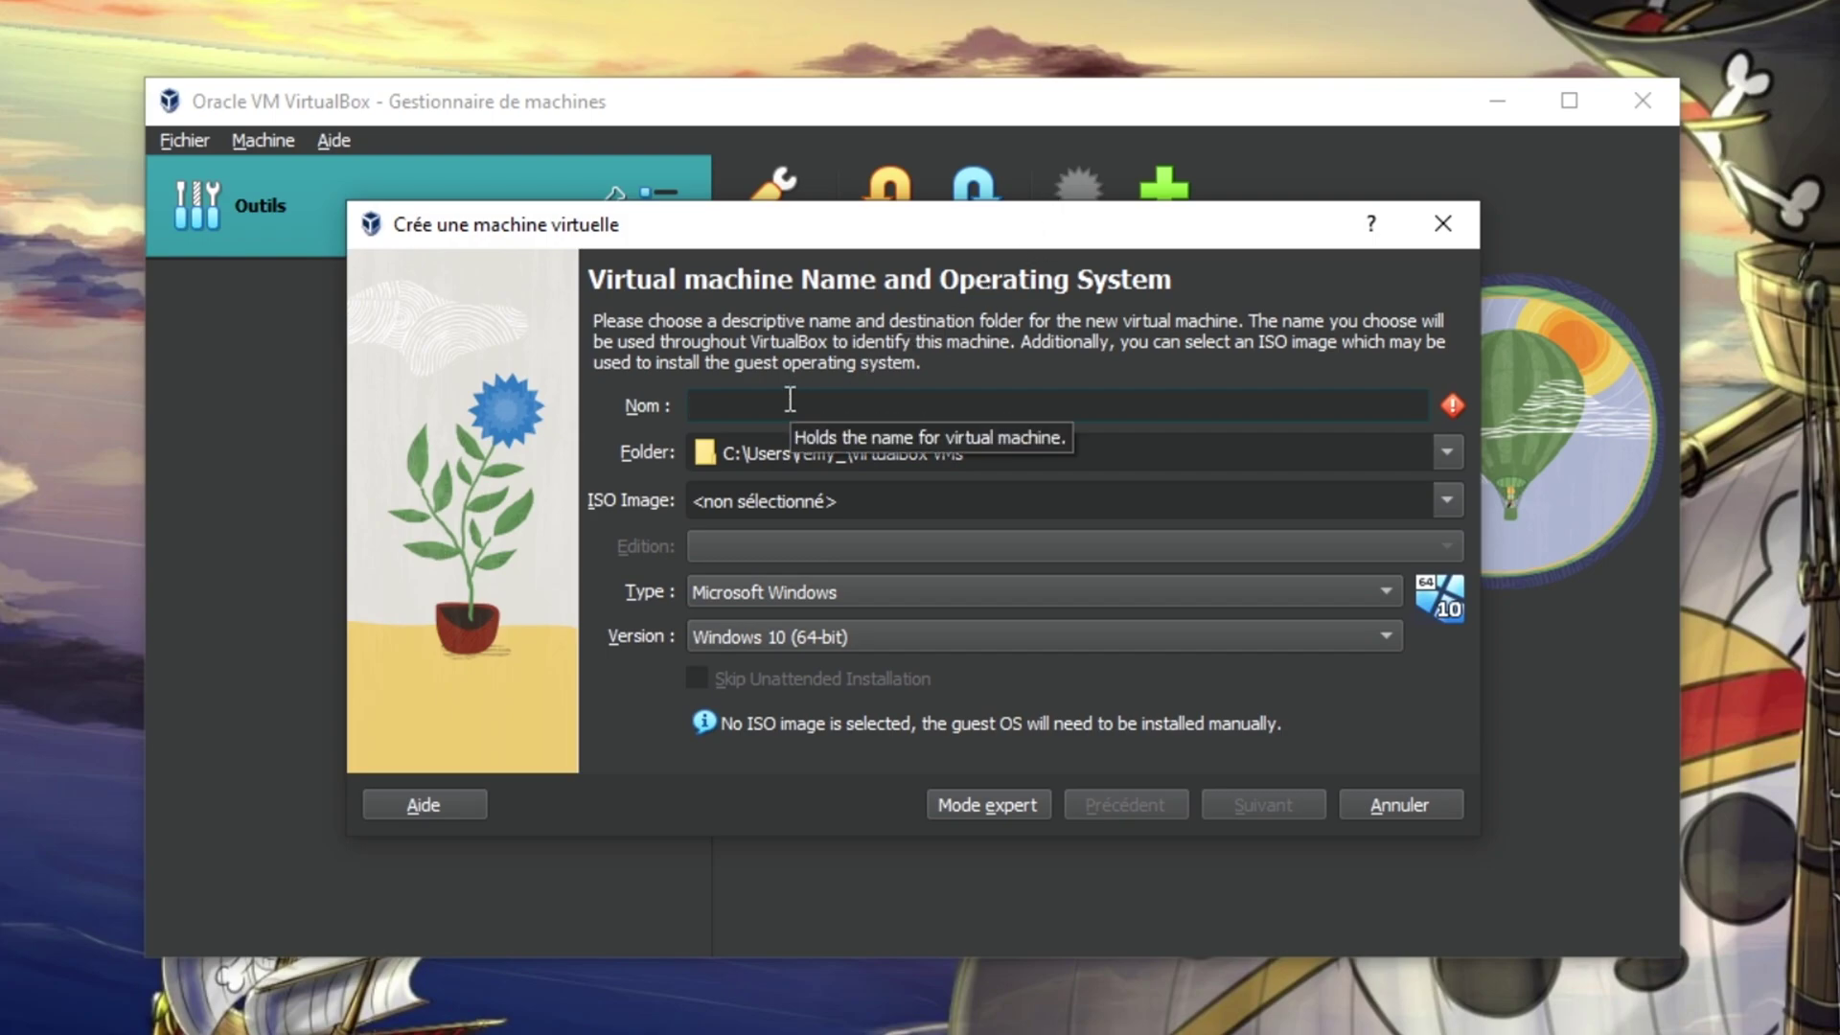
type("Ubuntu Online DS")
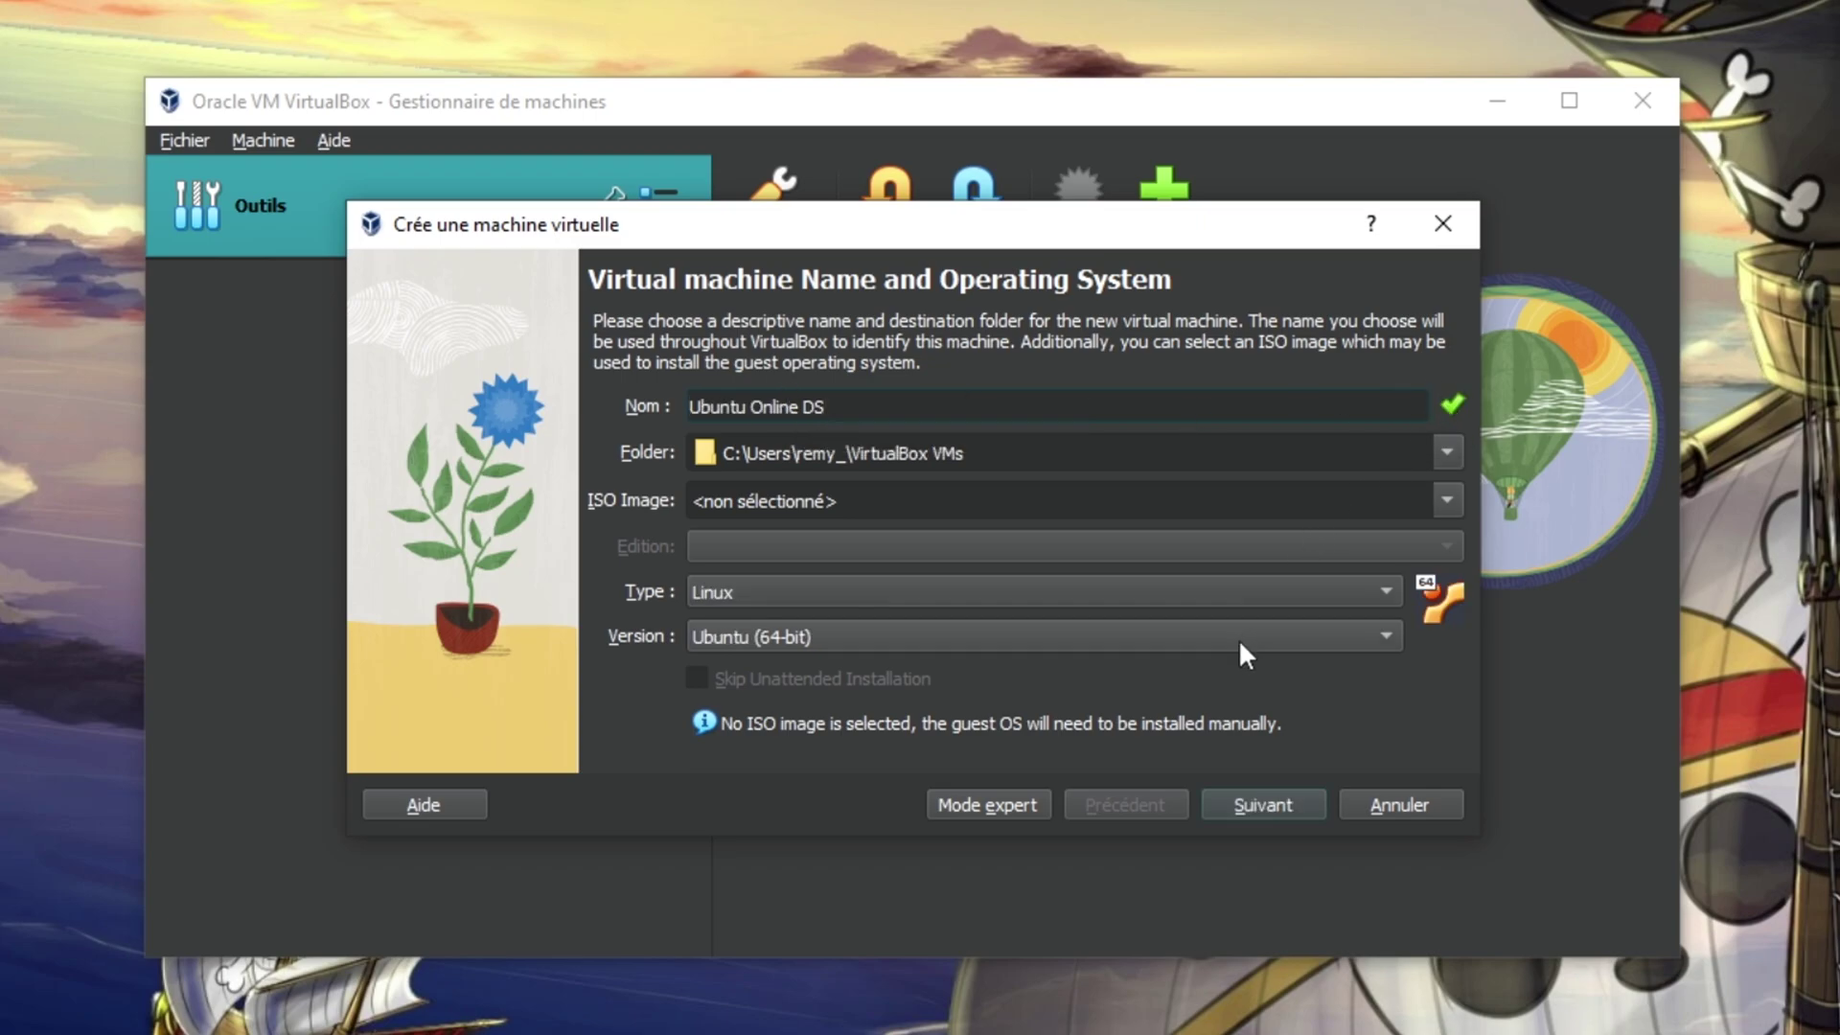
left_click(1372, 588)
left_click(1372, 588)
left_click(1359, 637)
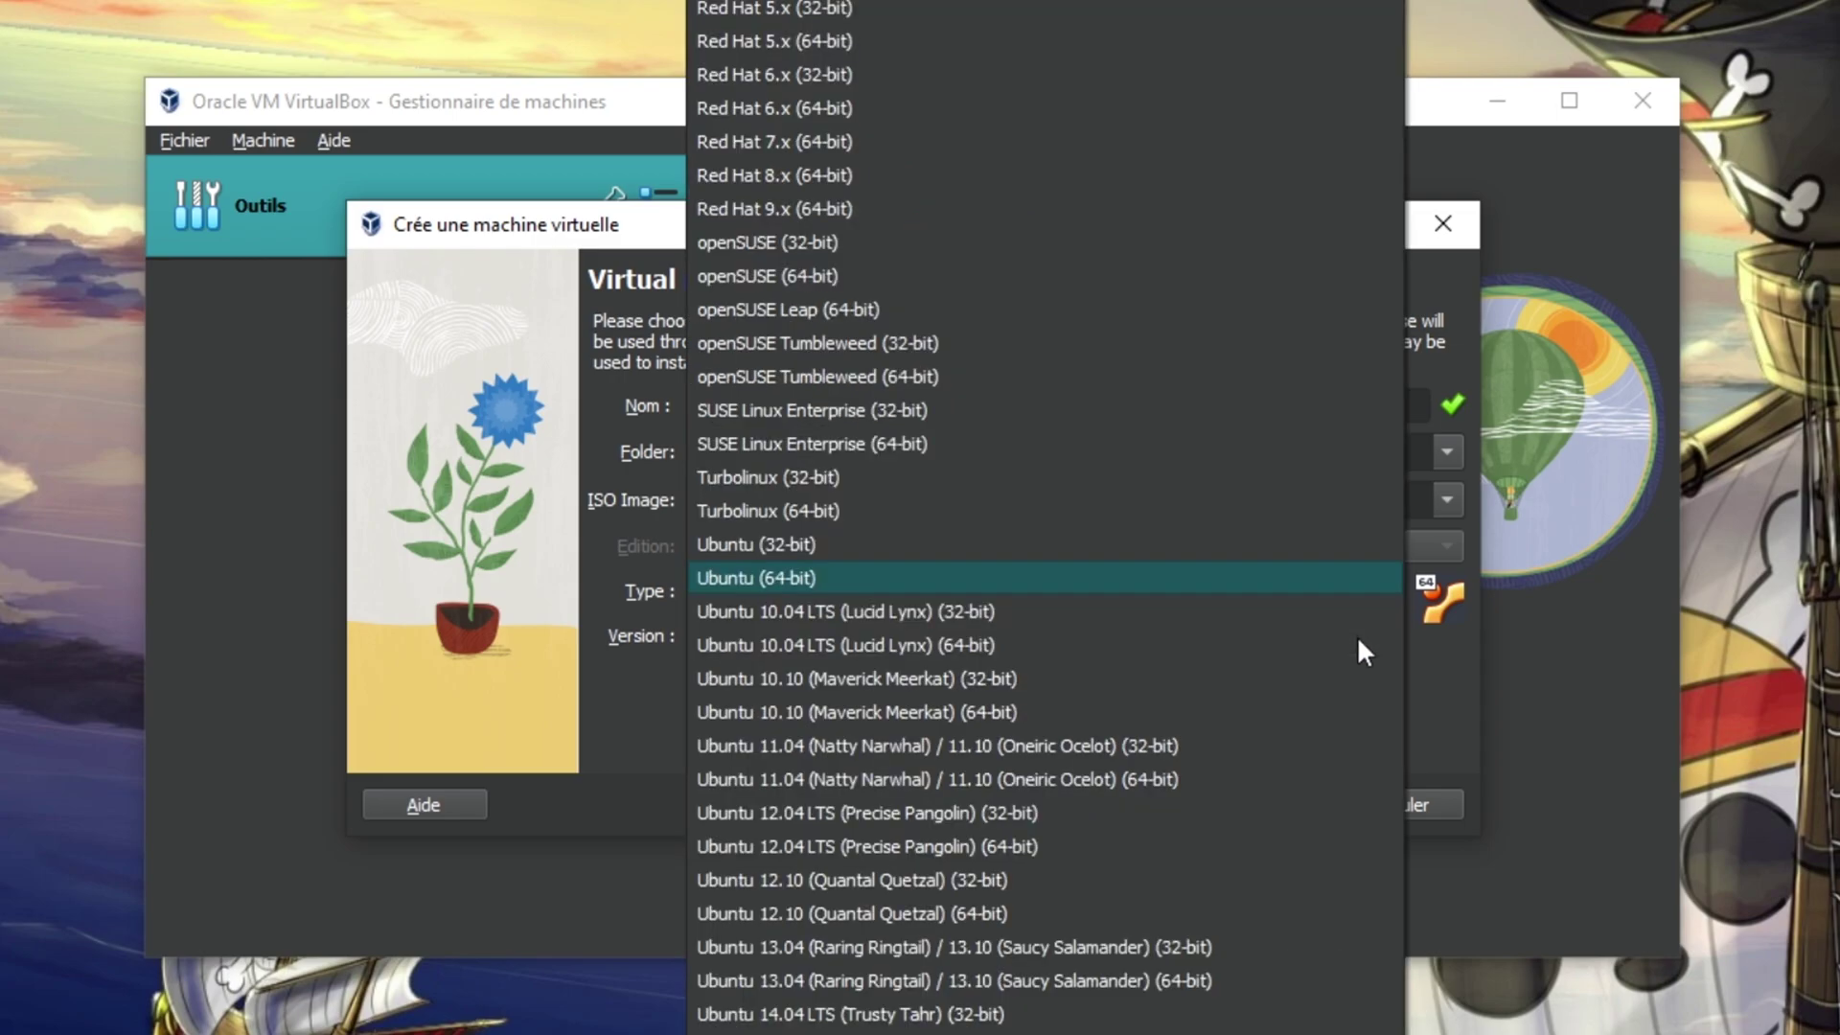
left_click(1611, 692)
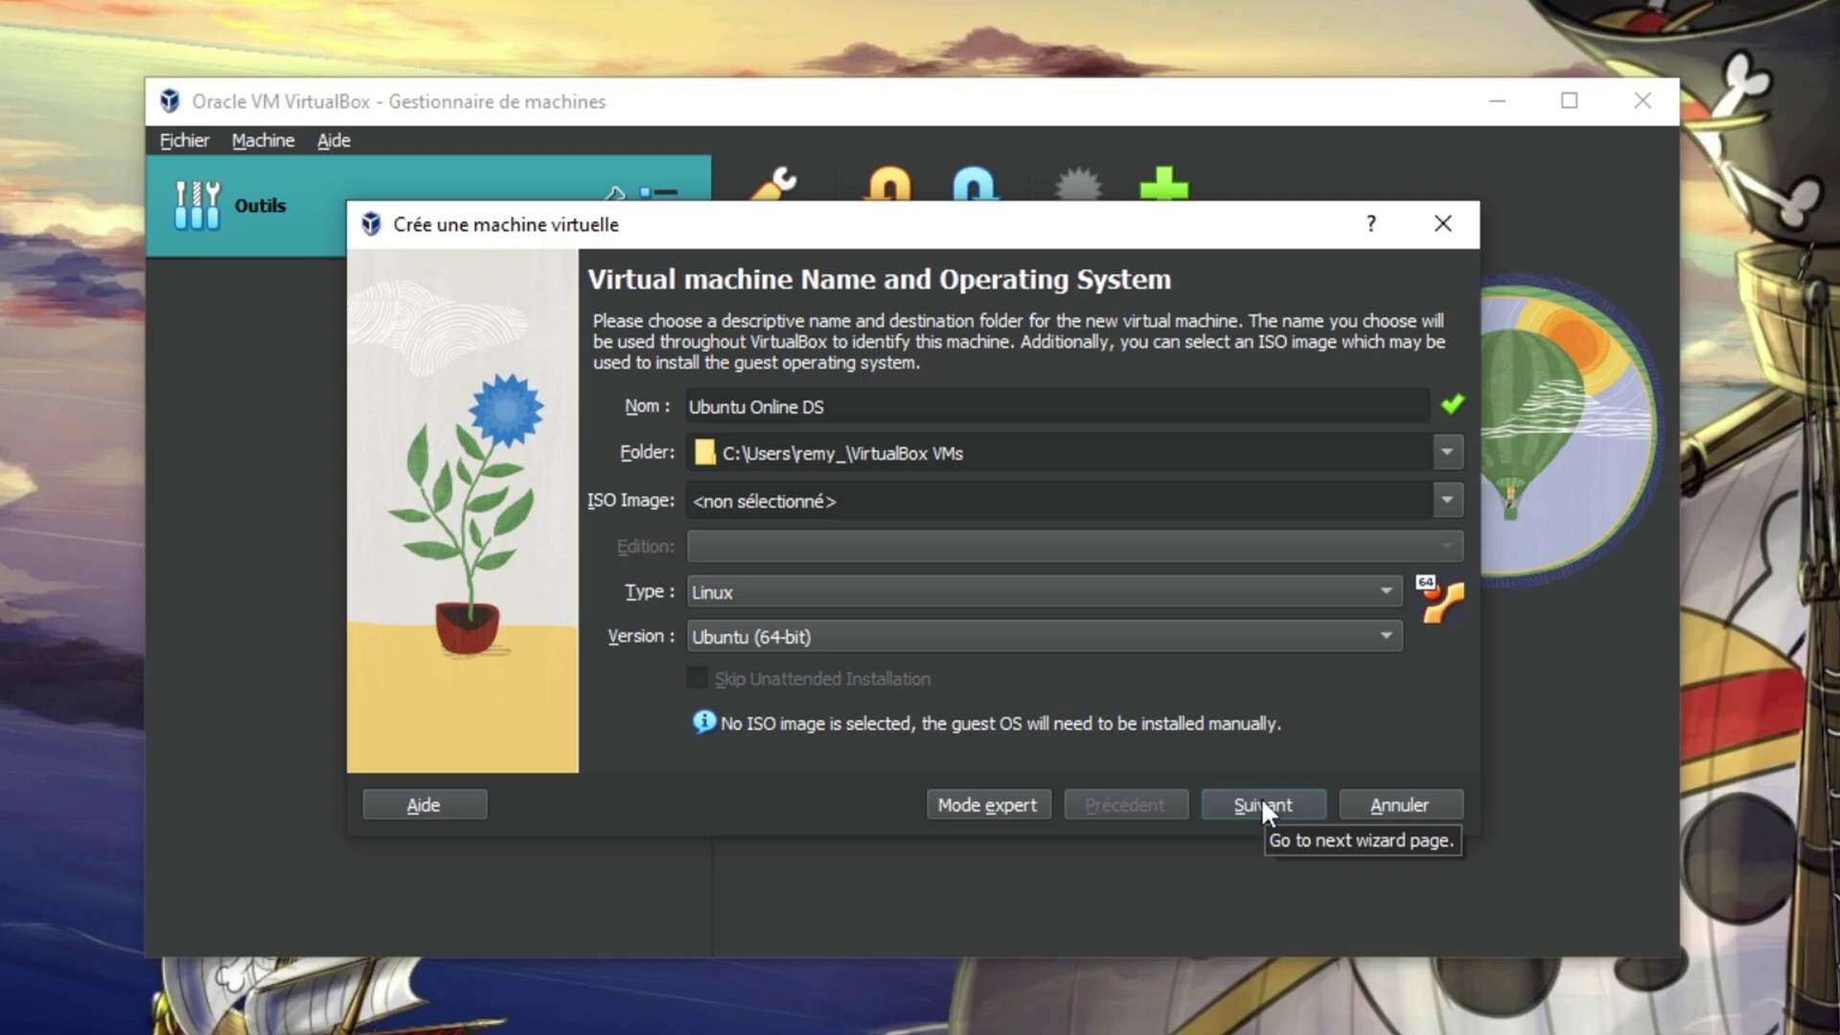
Accept 2048 MB RAM, 1 CPU and a 25 GB disk, and finish creating the machine.
left_click(1309, 806)
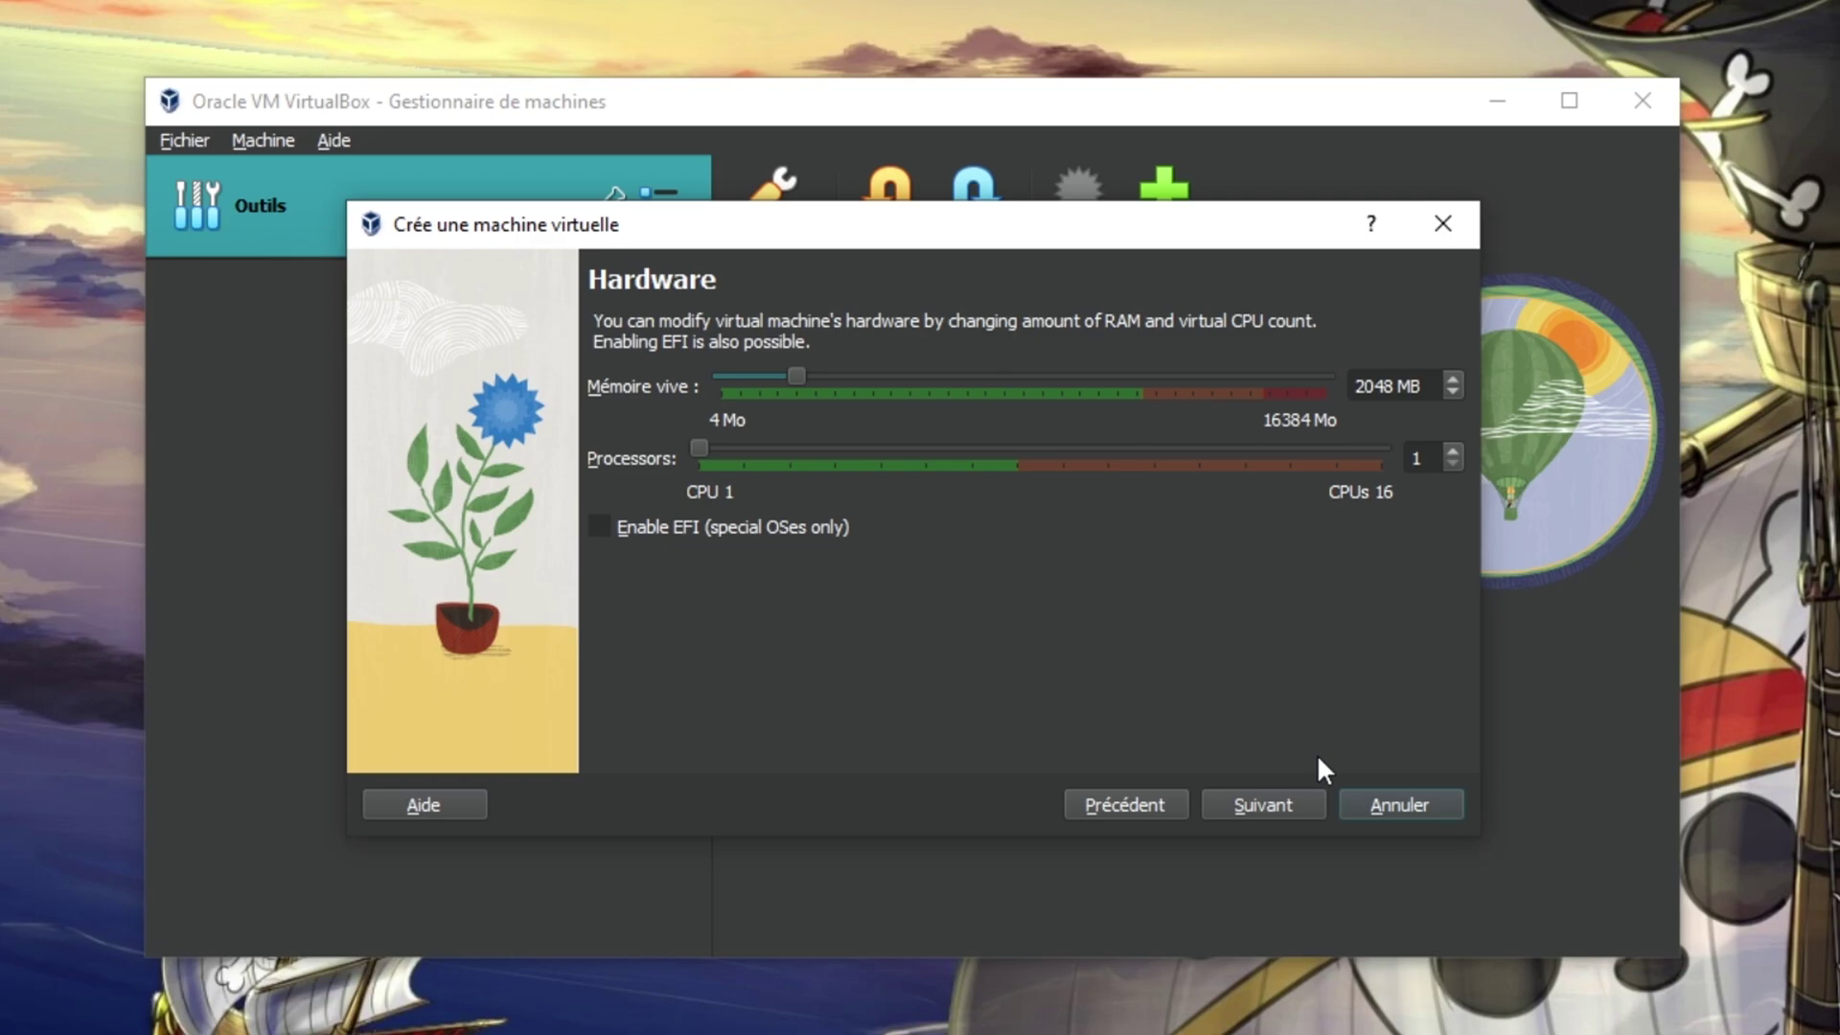
left_click(1298, 803)
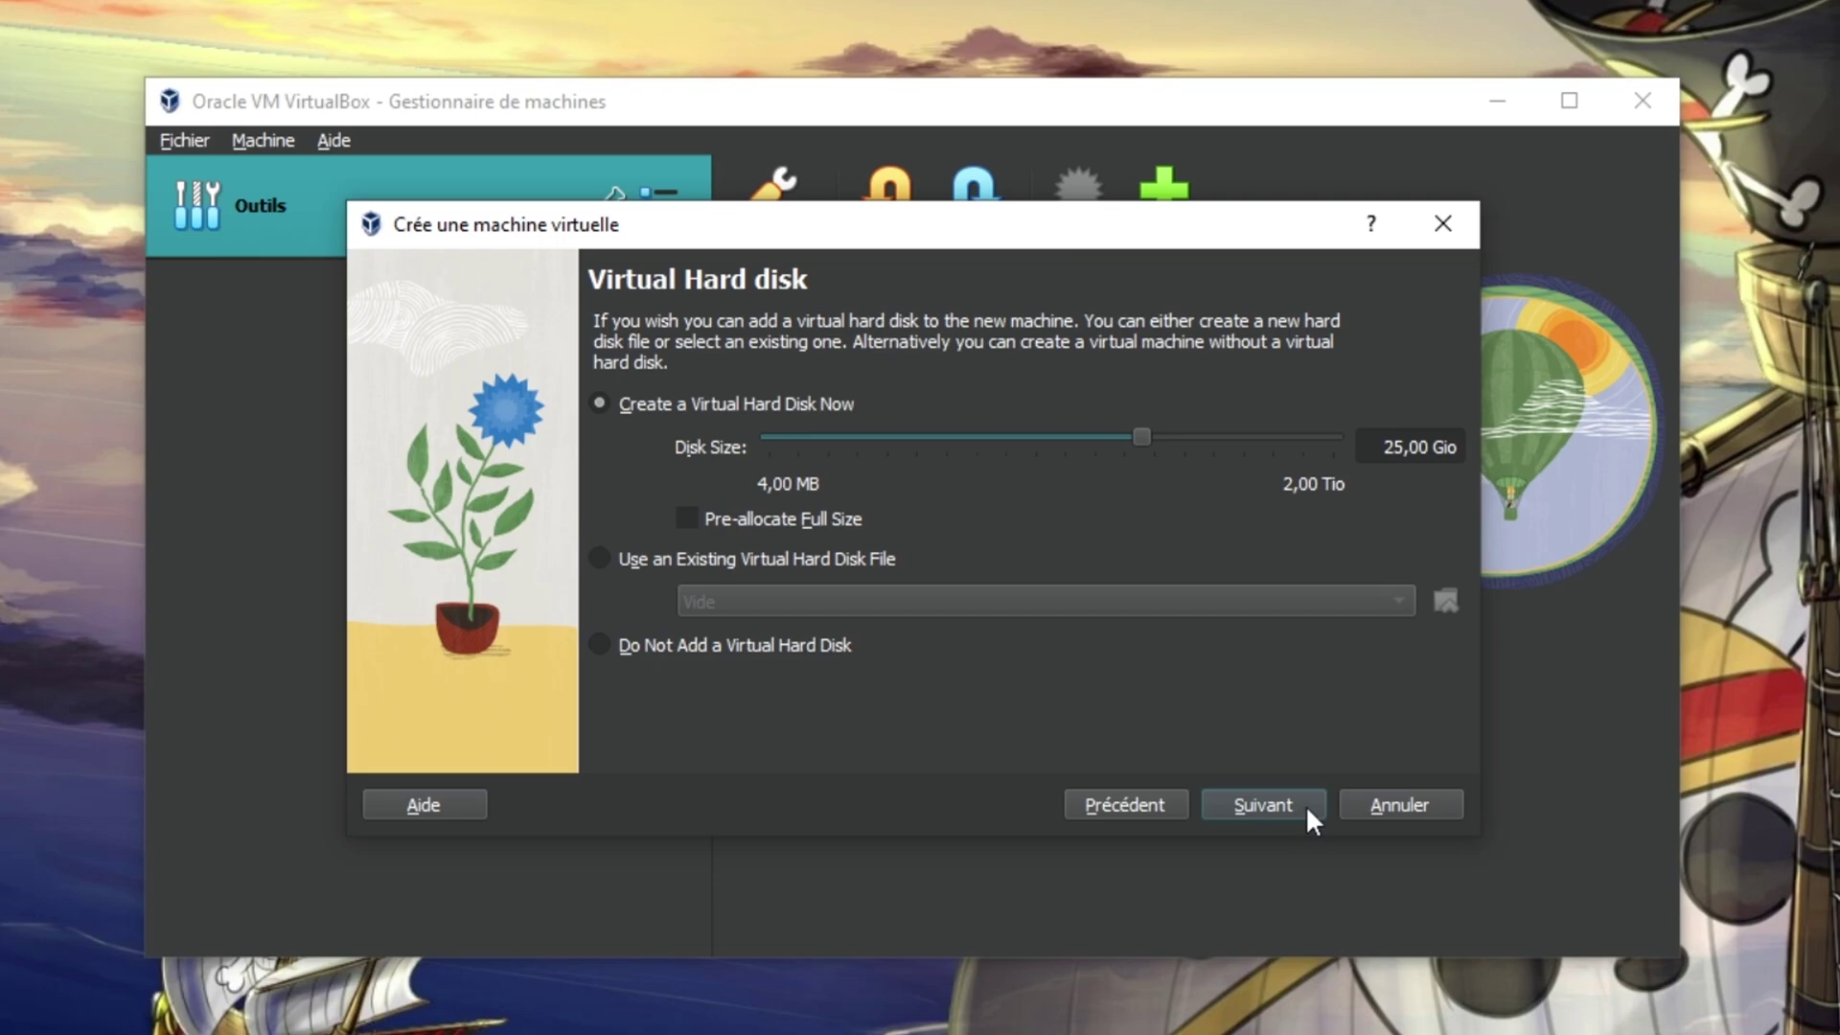
left_click(1304, 803)
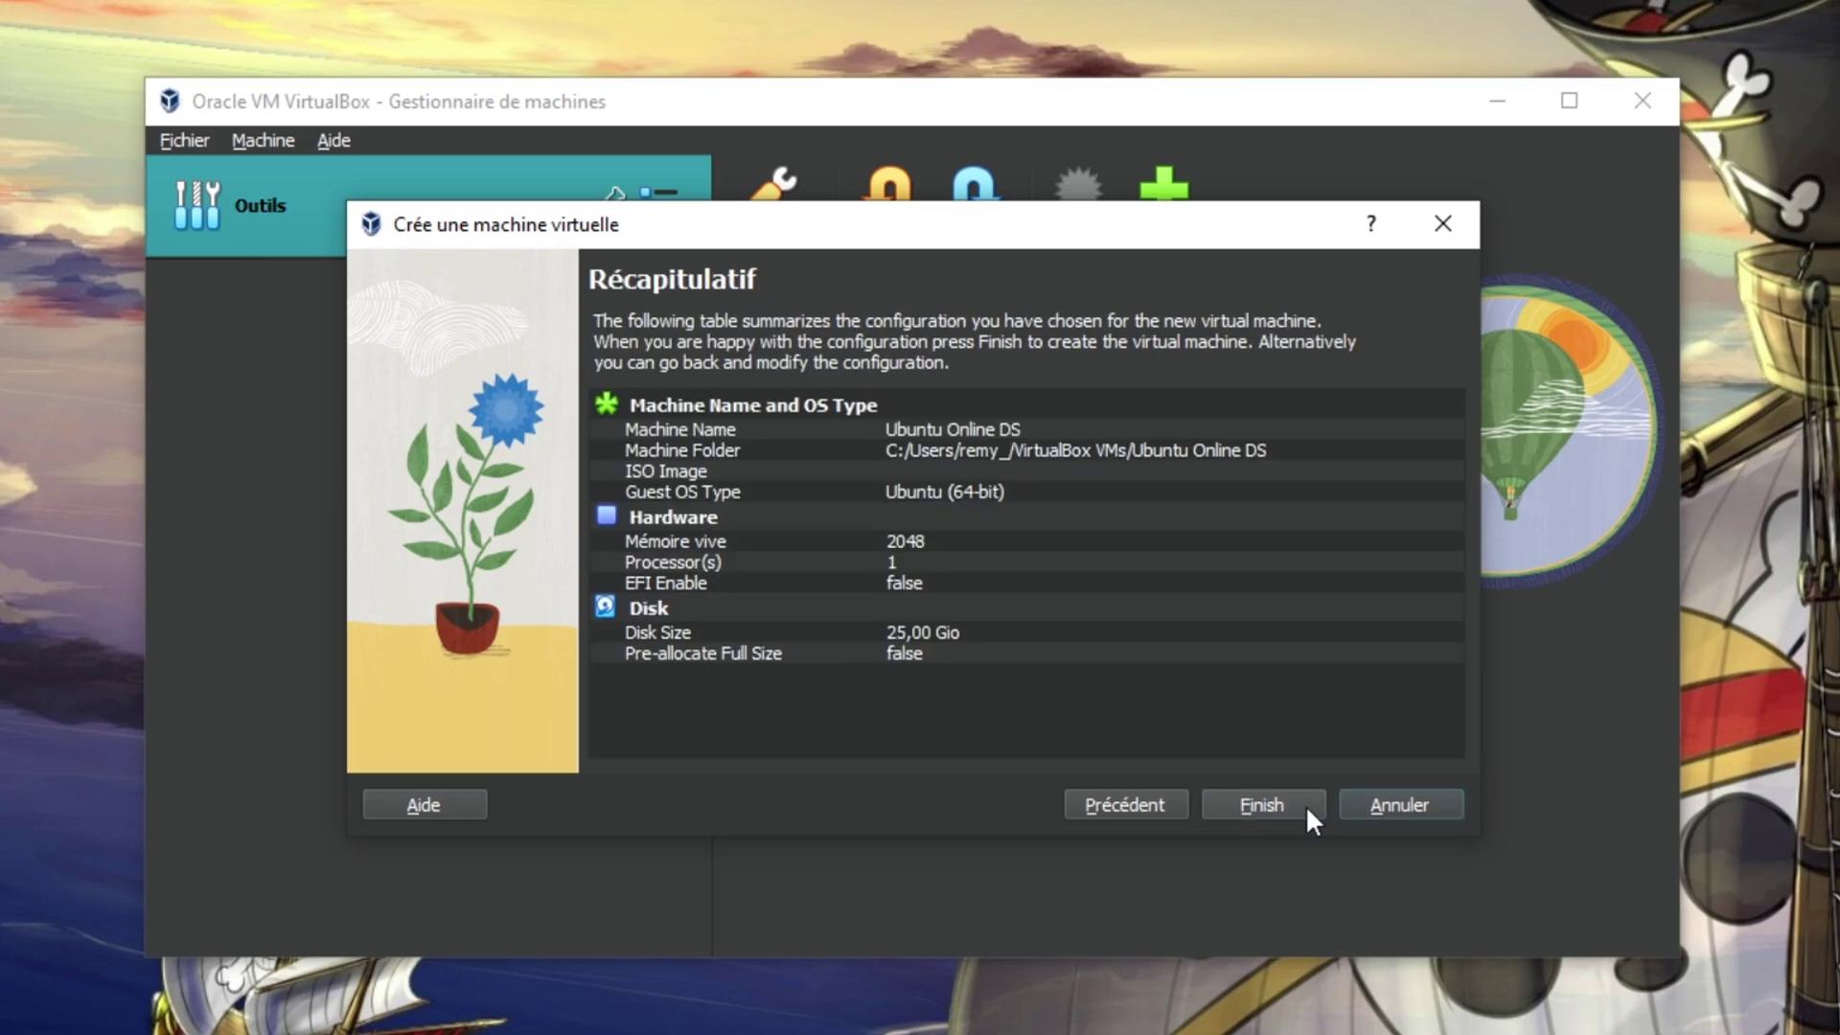
left_click(1305, 803)
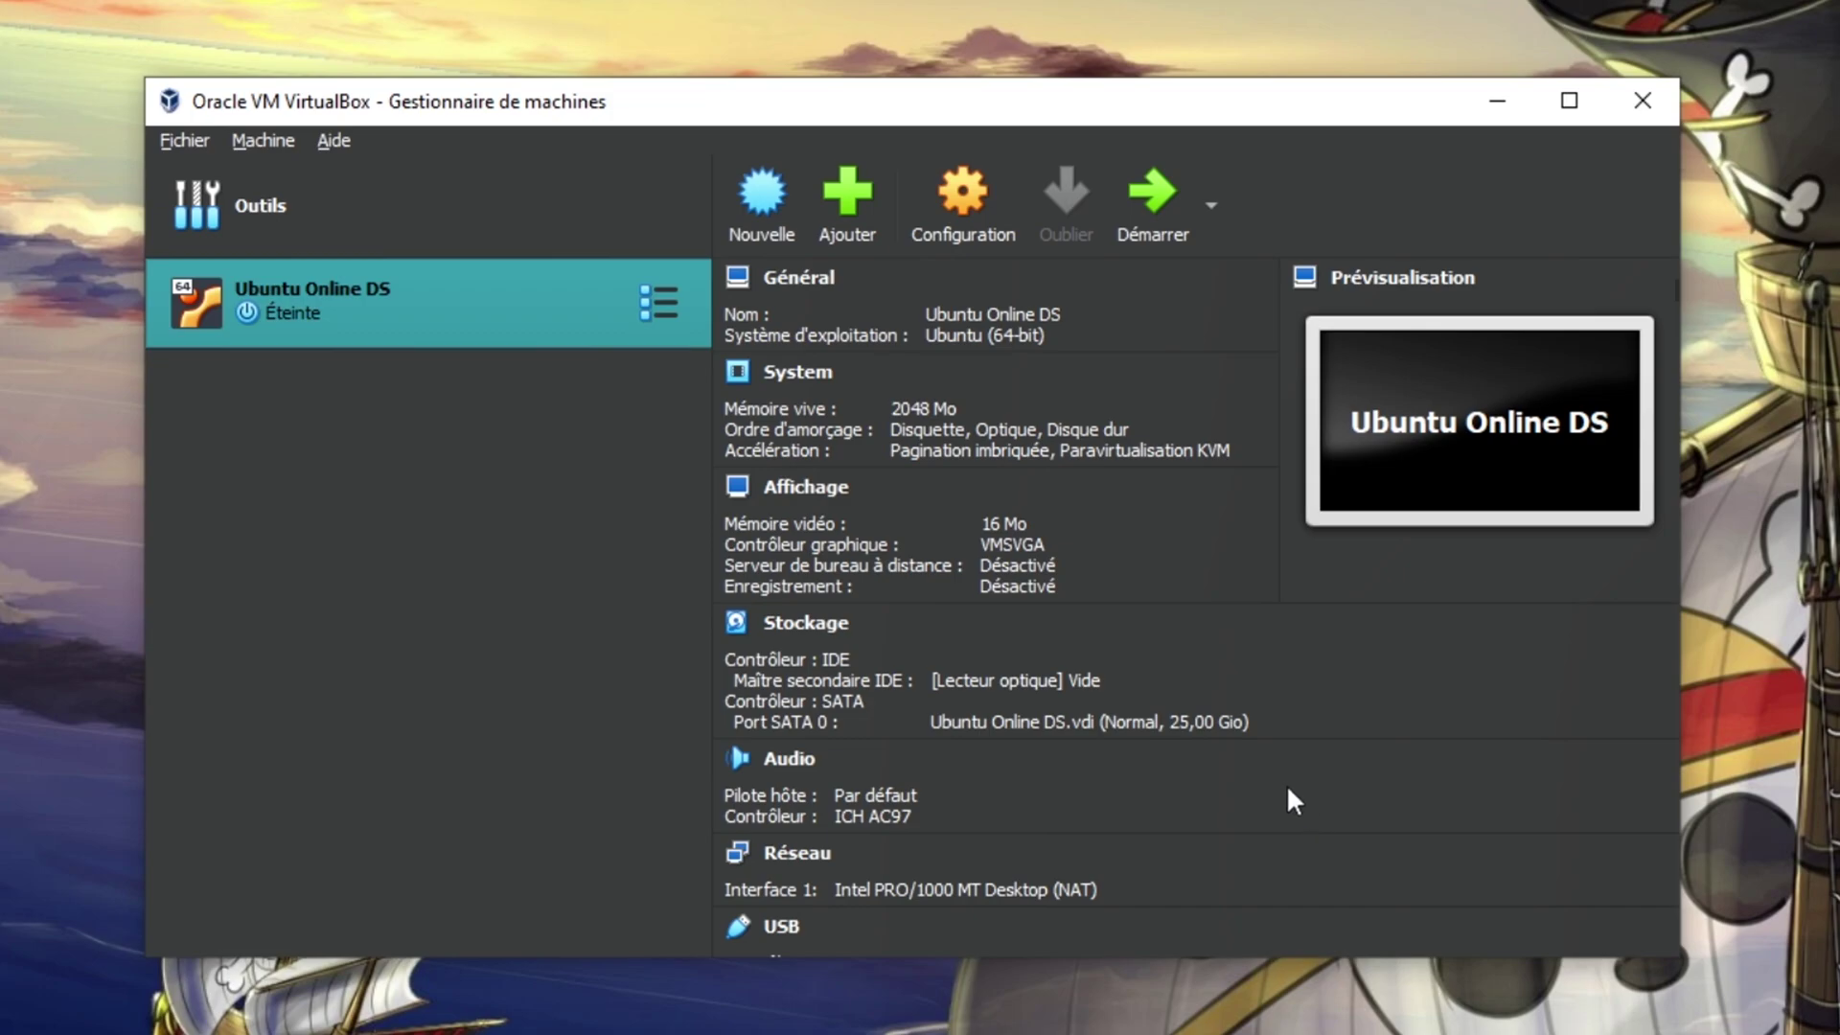
In the Ubuntu Online DS settings, keep VMSVGA as the display's graphics controller, then go to Storage.
right_click(555, 289)
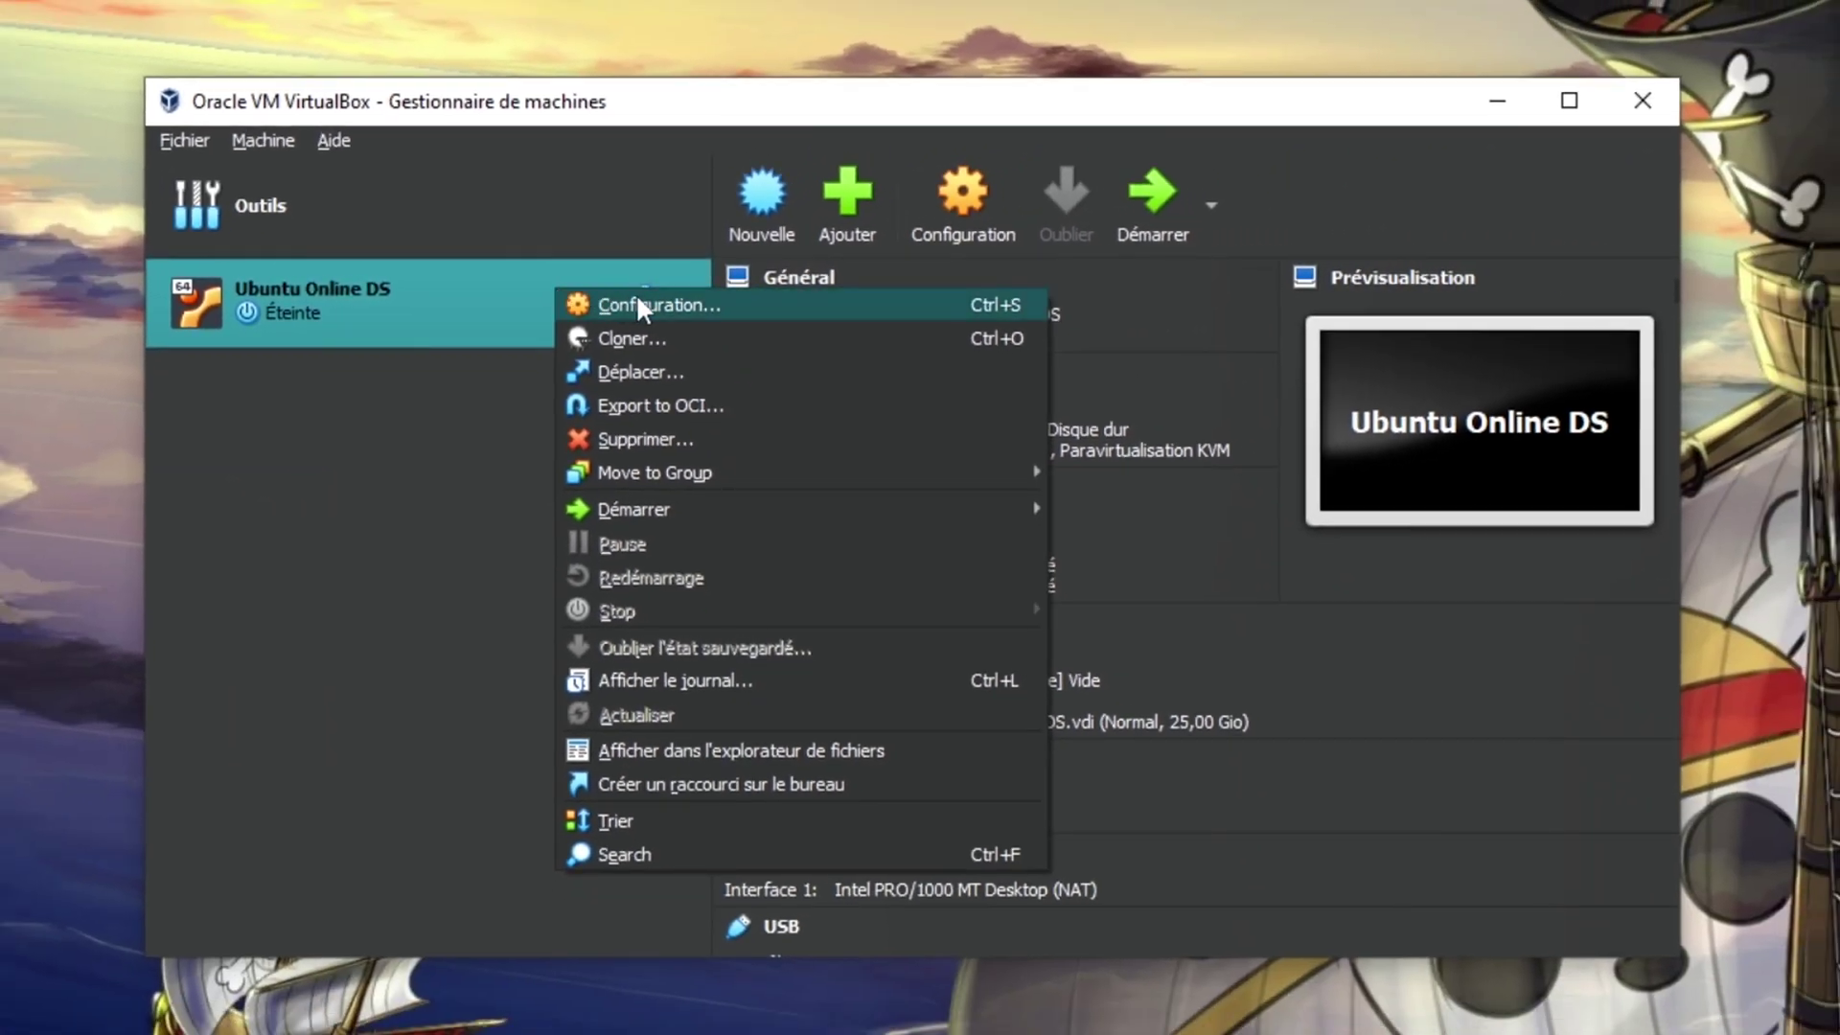
left_click(431, 504)
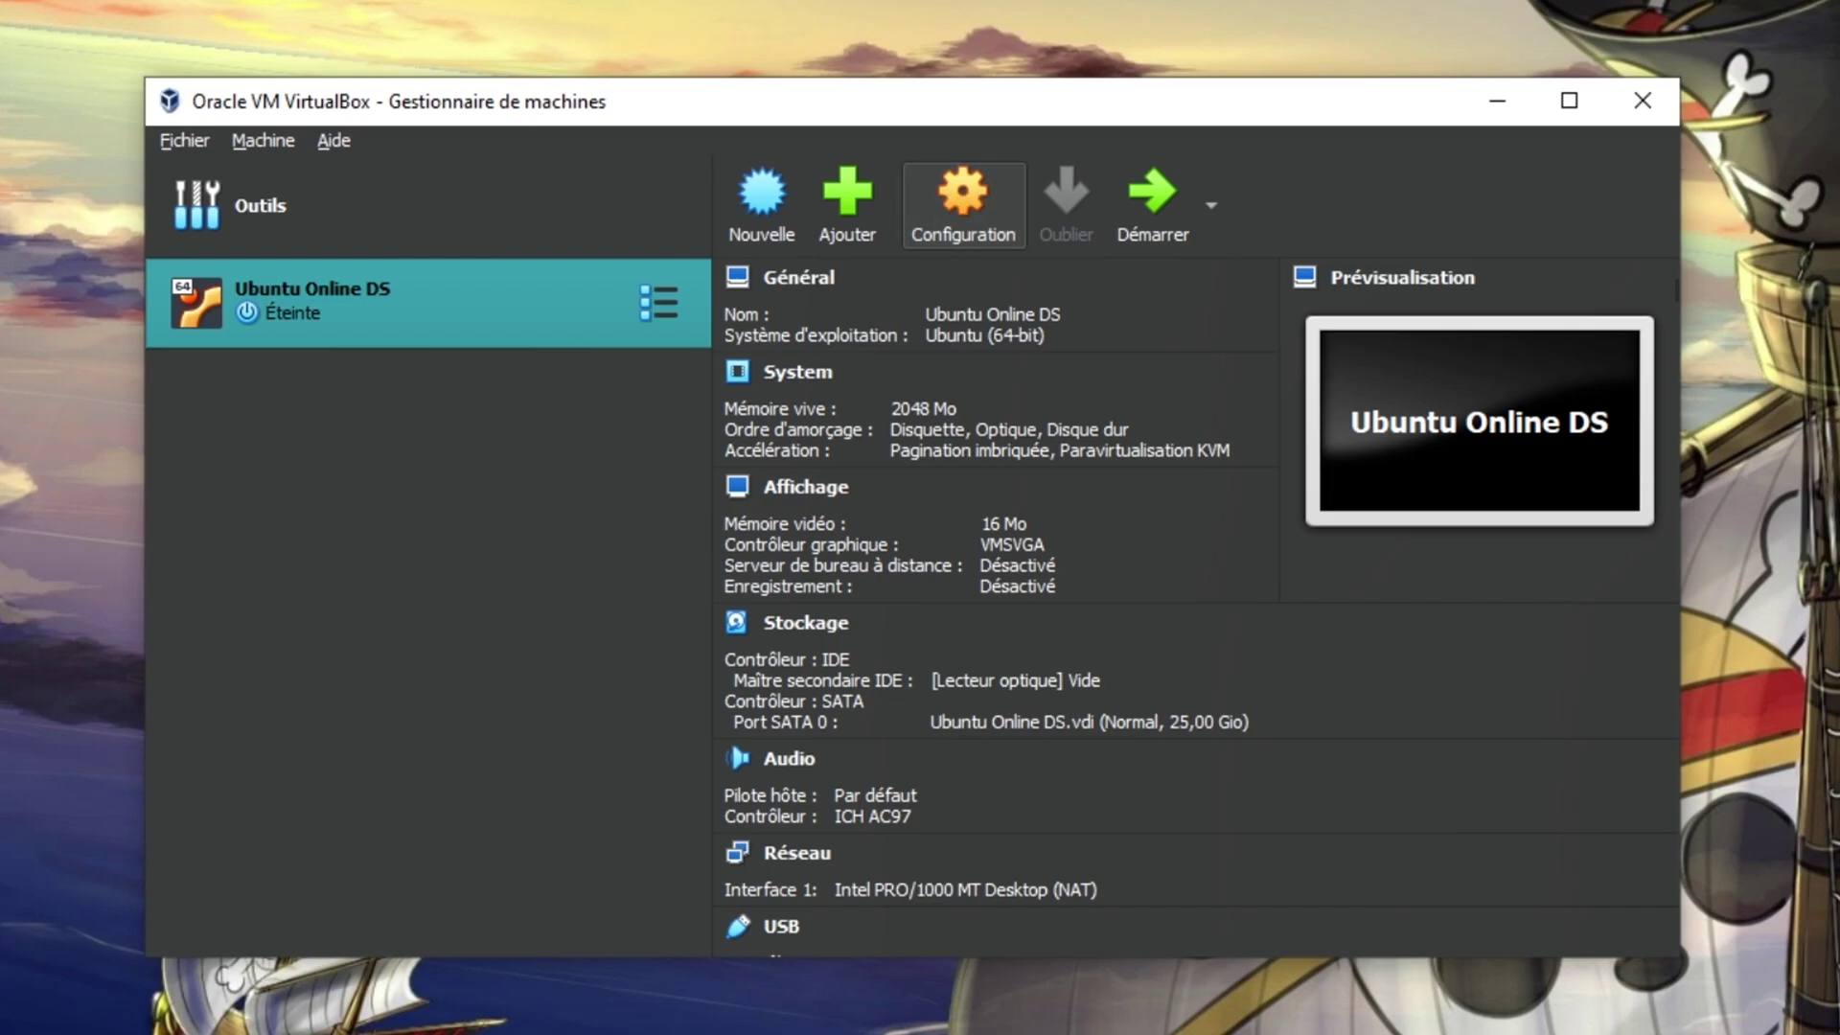
left_click(963, 201)
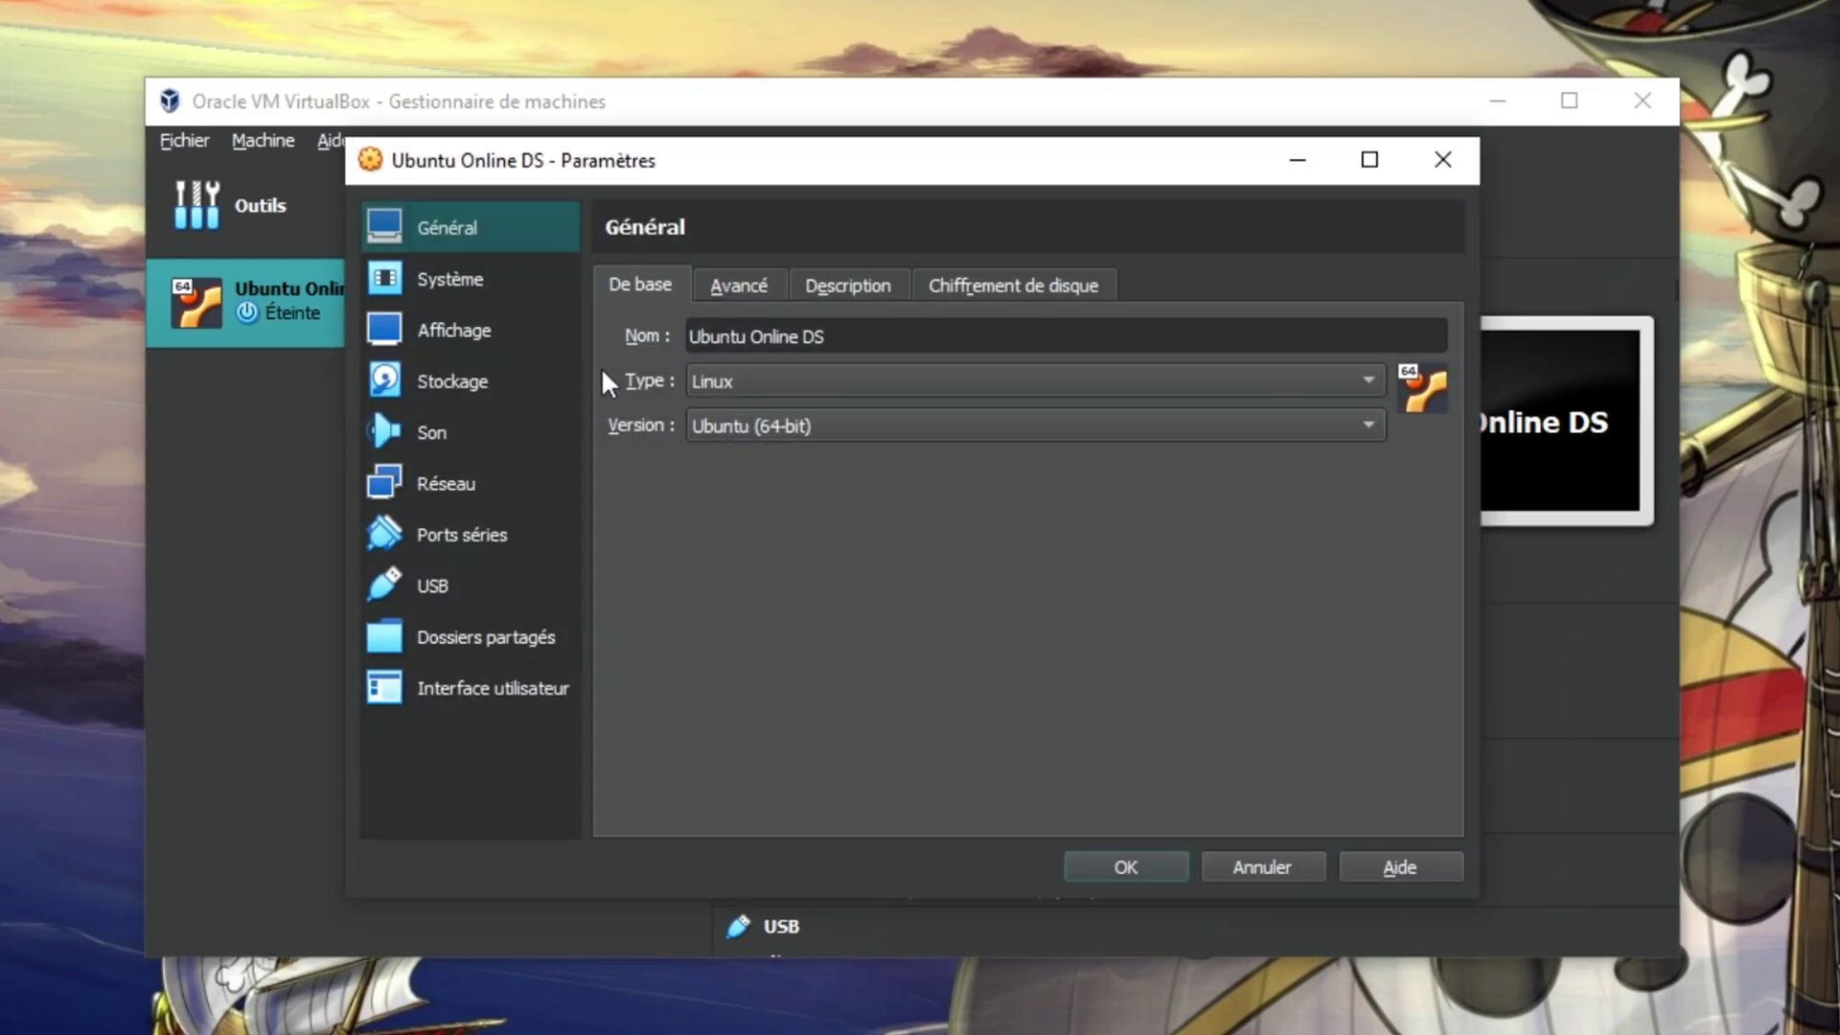
left_click(465, 326)
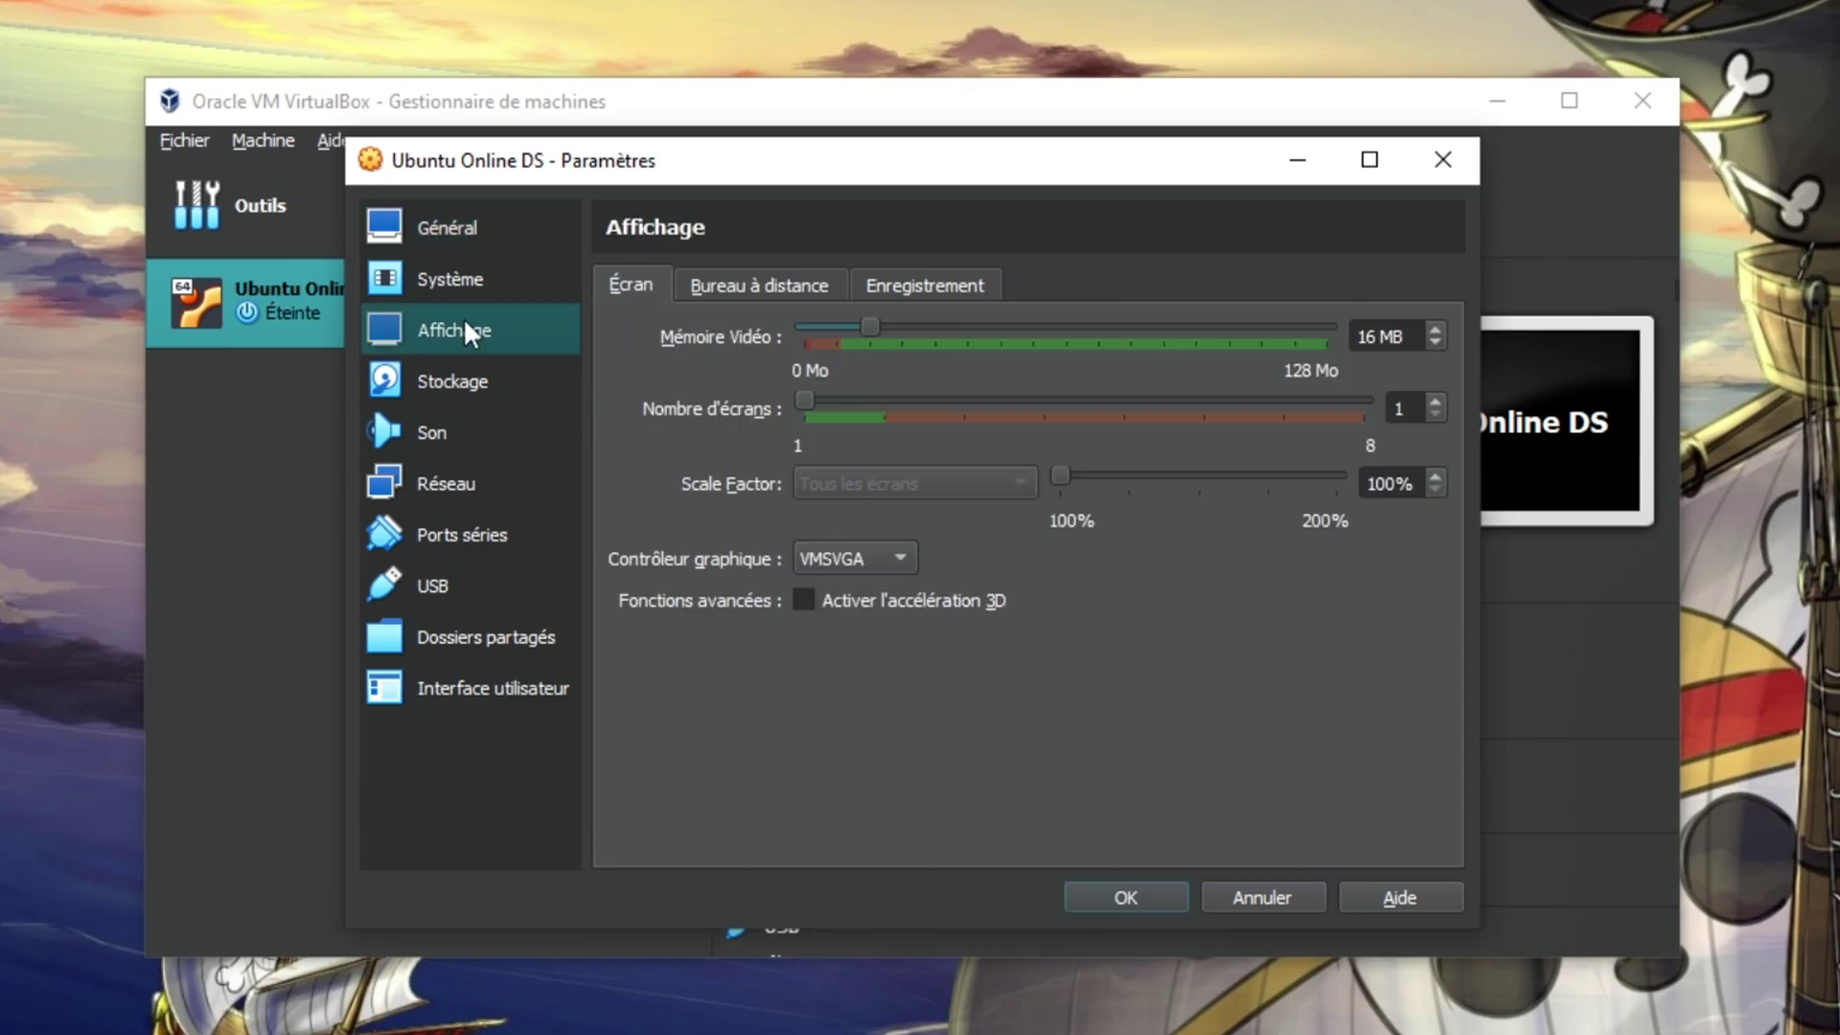
left_click(905, 557)
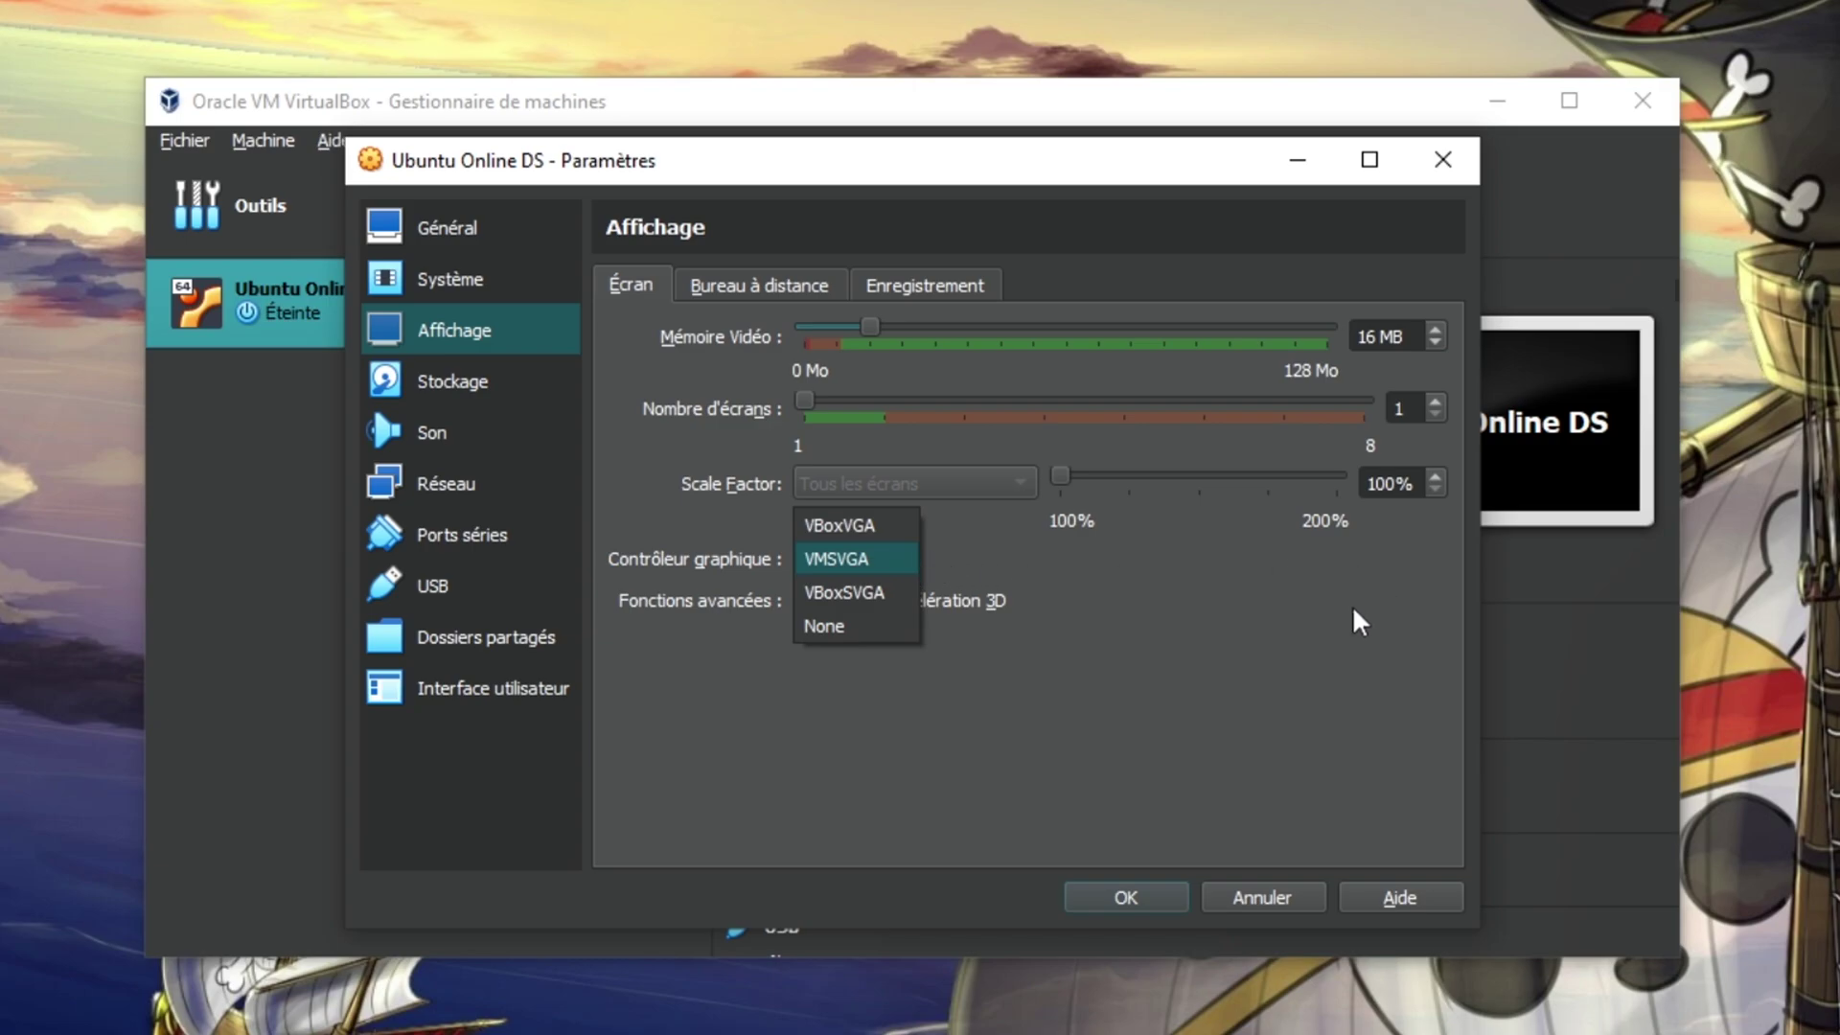
left_click(1351, 659)
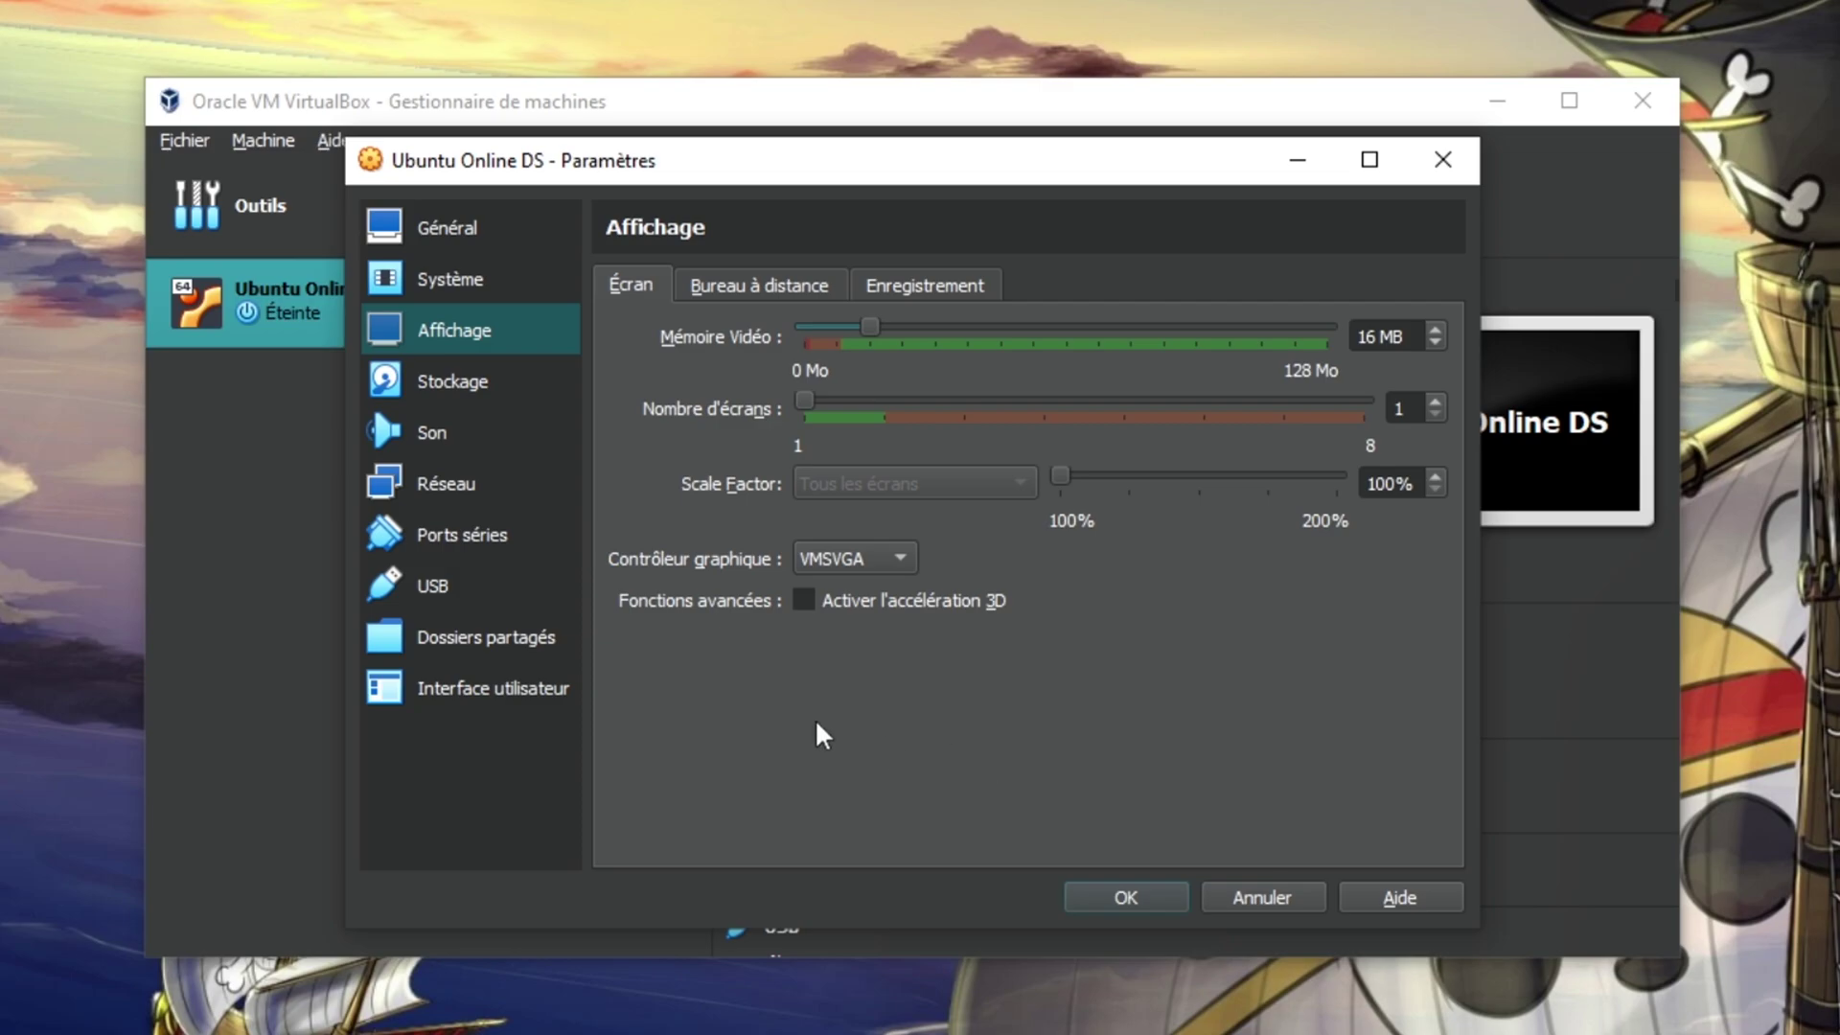
left_click(482, 386)
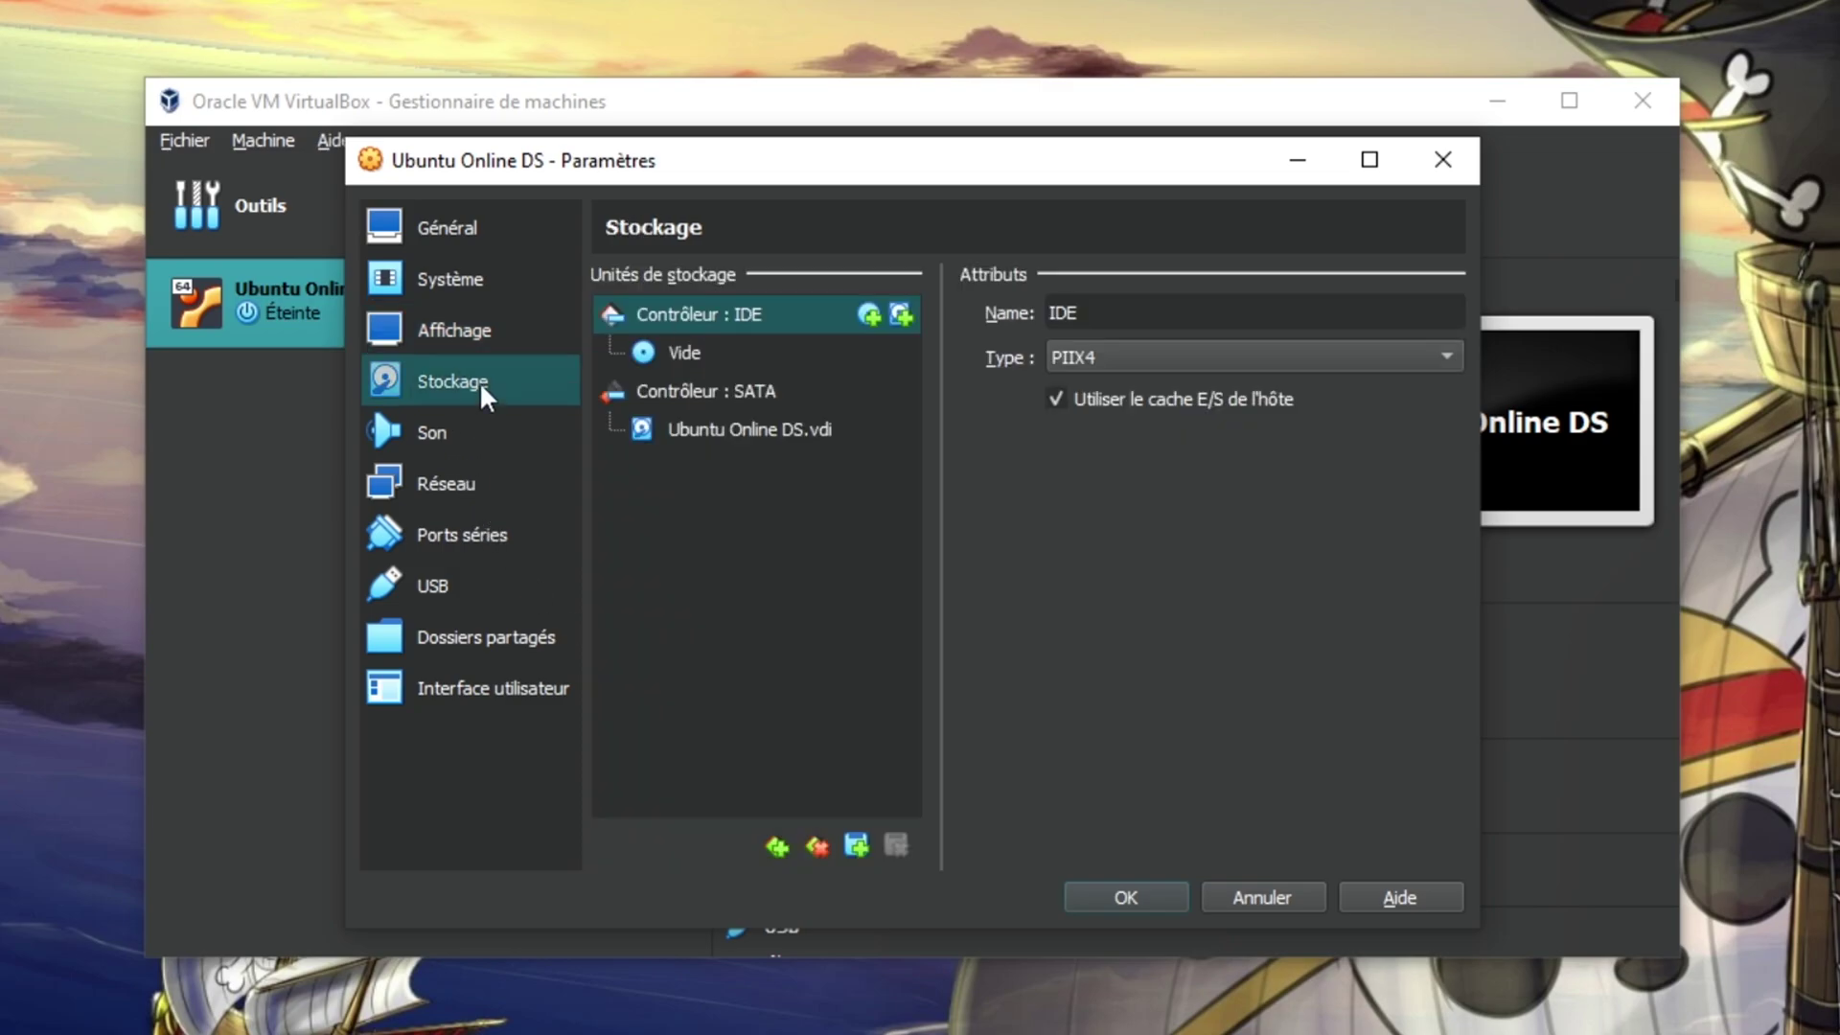
Load ubuntu-22.04.3-desktop-amd64.iso into the VM's empty IDE optical drive.
left_click(703, 352)
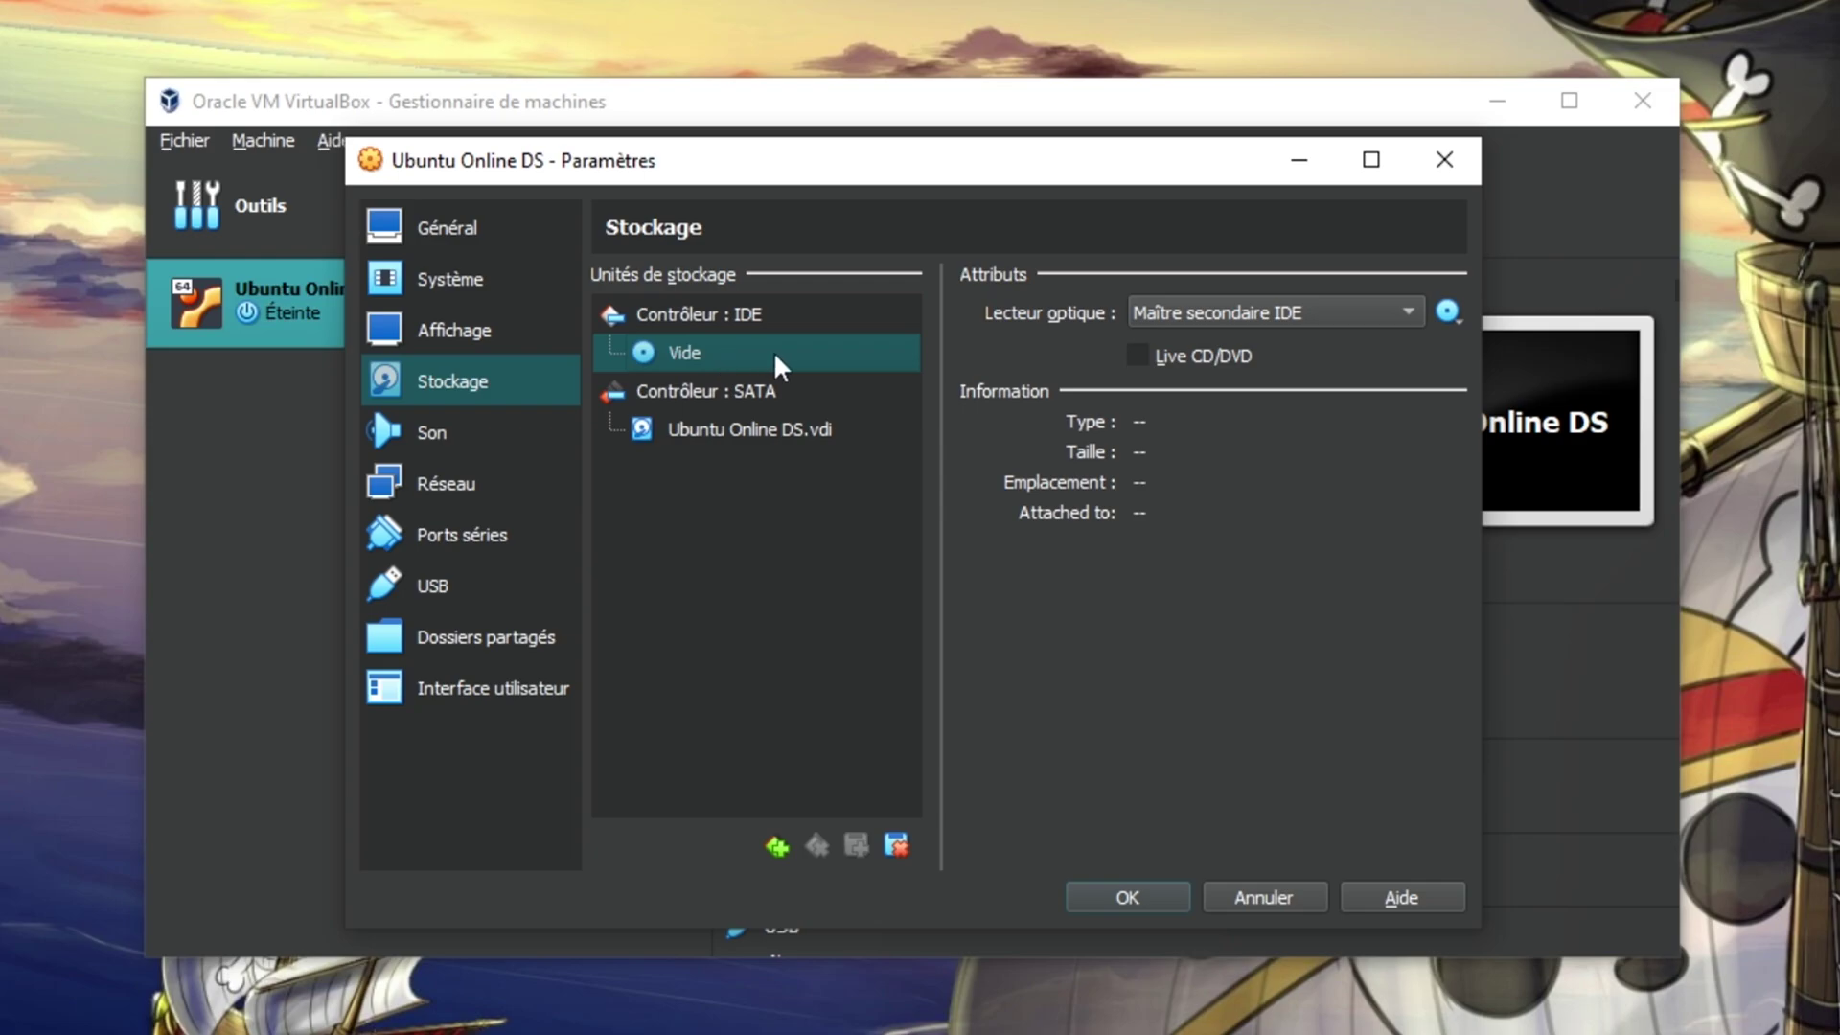
left_click(1459, 320)
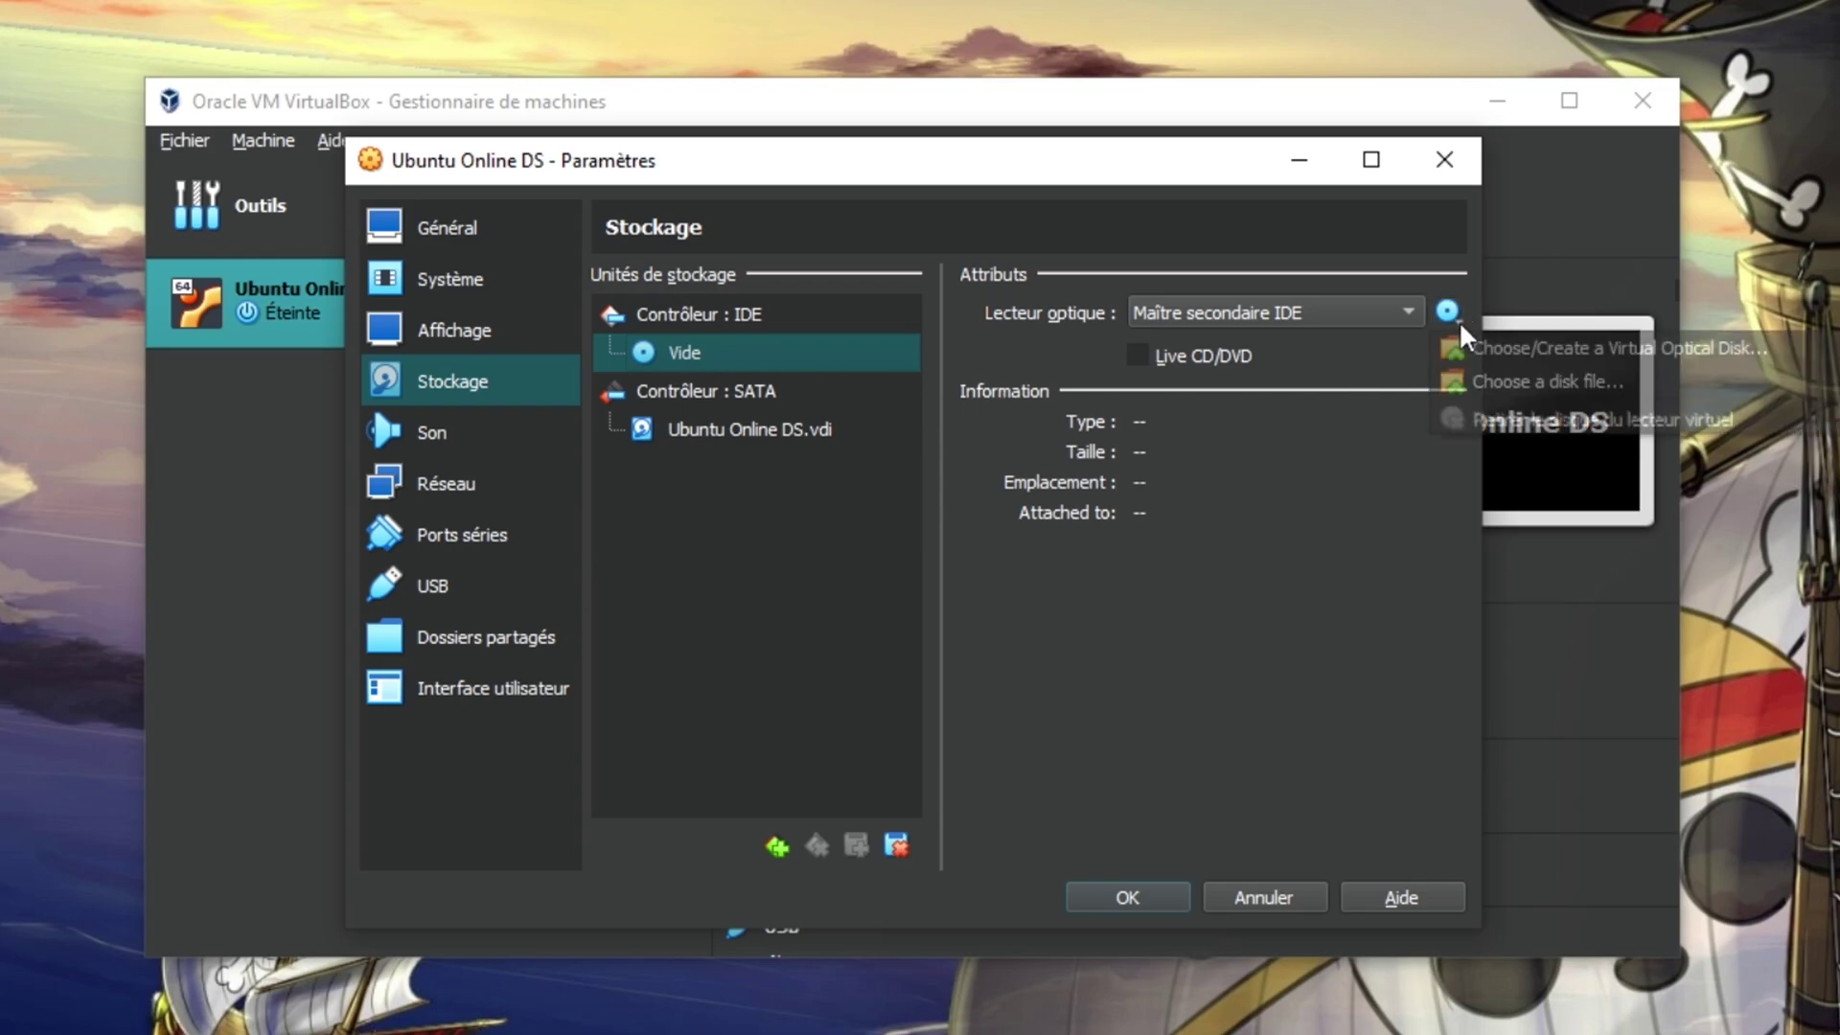
left_click(1533, 379)
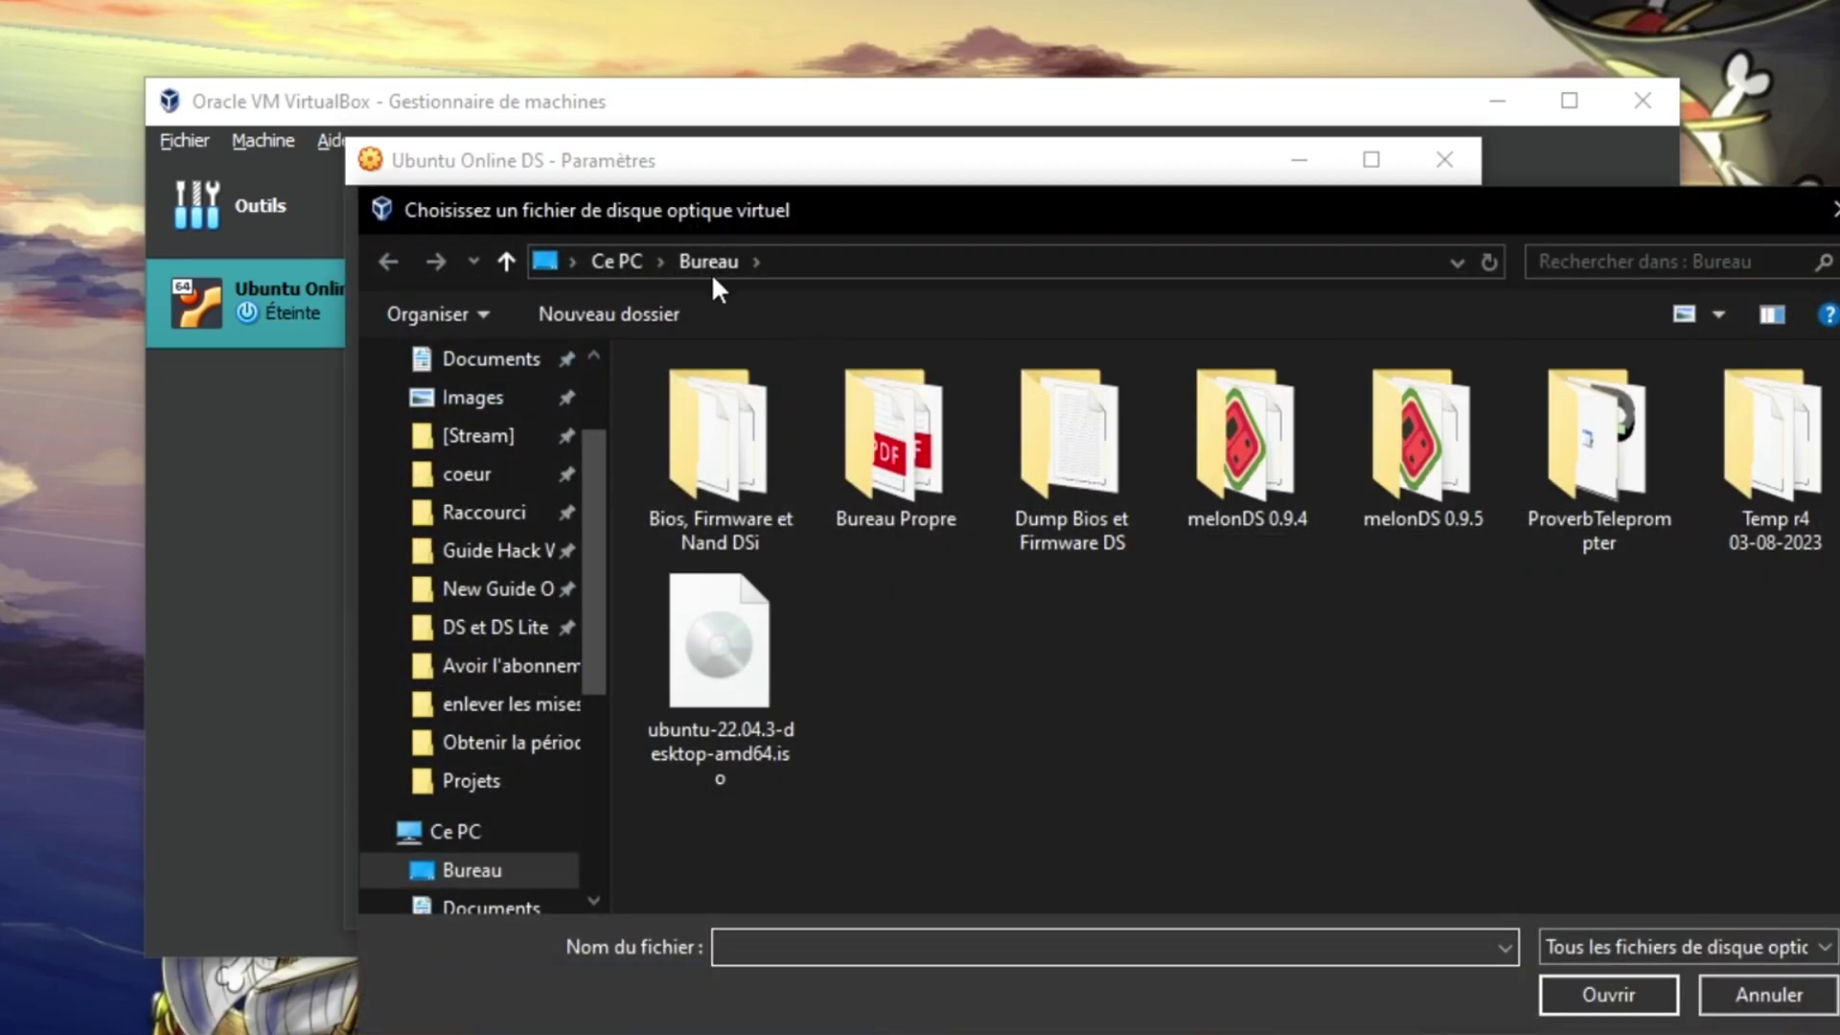
left_click(743, 657)
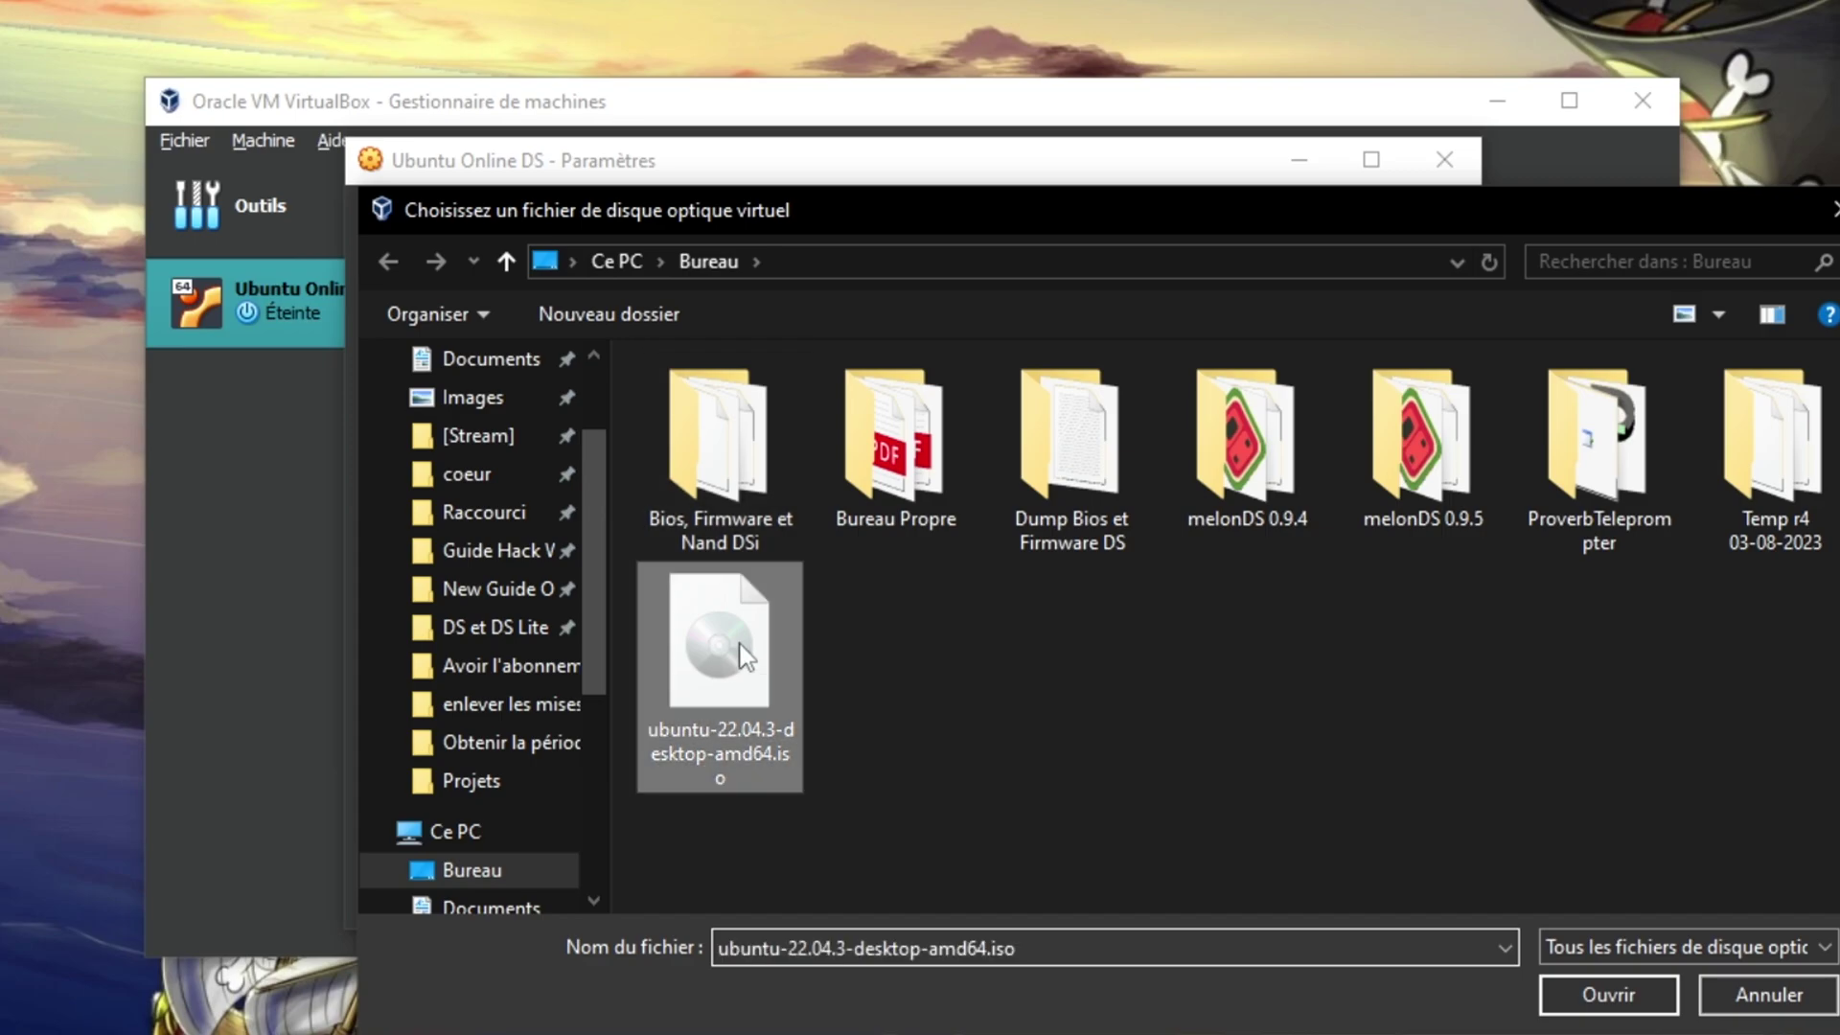
left_click(1608, 995)
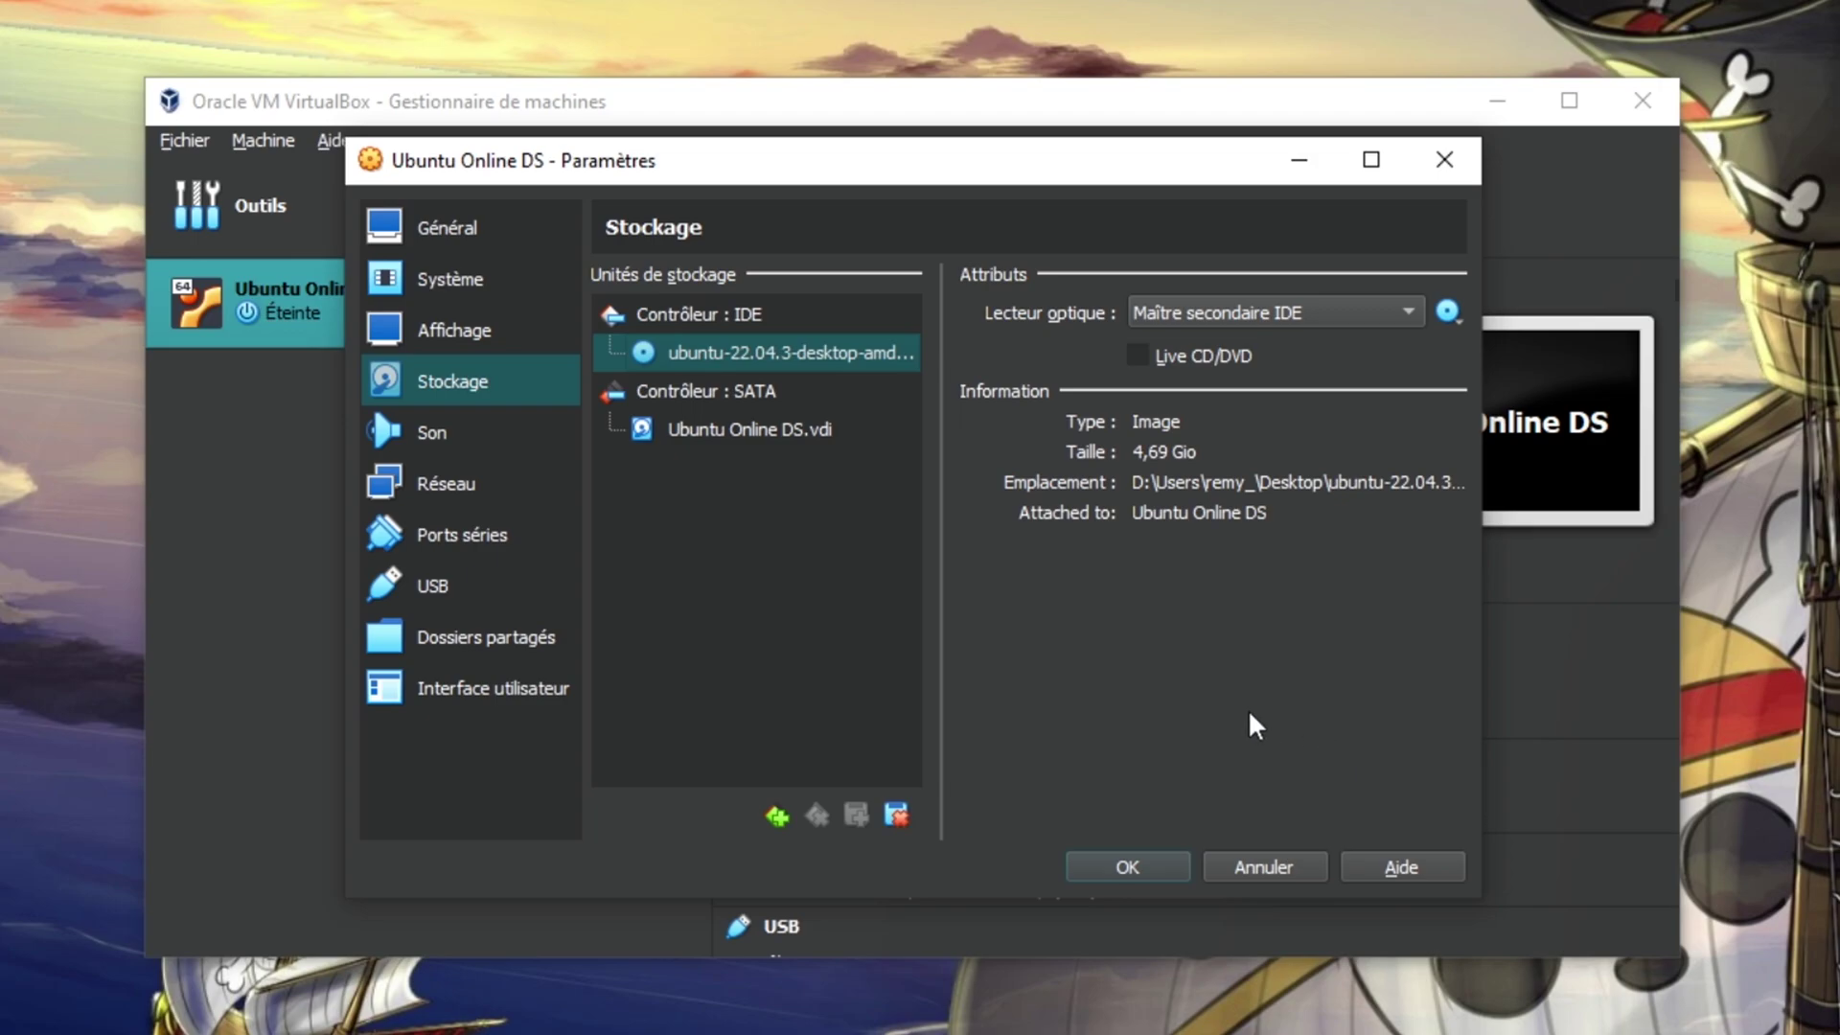
left_click(431, 490)
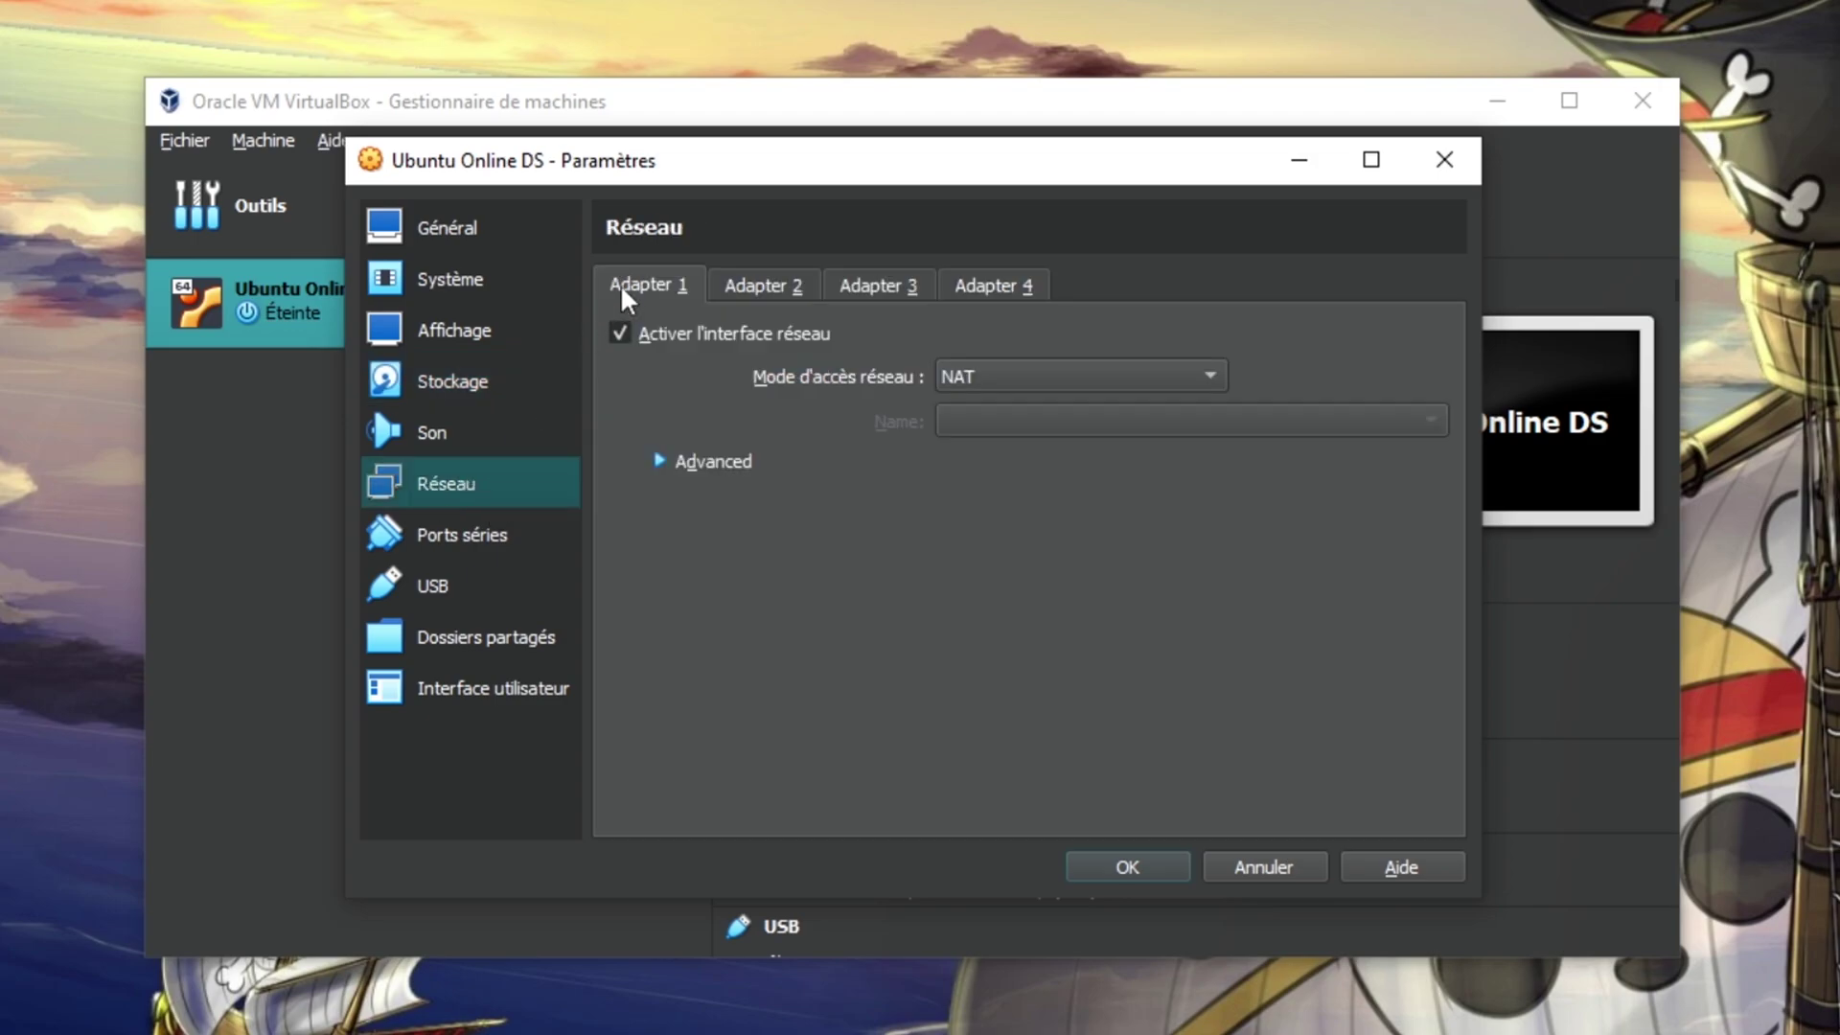
Review the four network adapter tabs and the first adapter's advanced options.
left_click(782, 285)
left_click(863, 286)
left_click(988, 285)
left_click(648, 292)
left_click(659, 462)
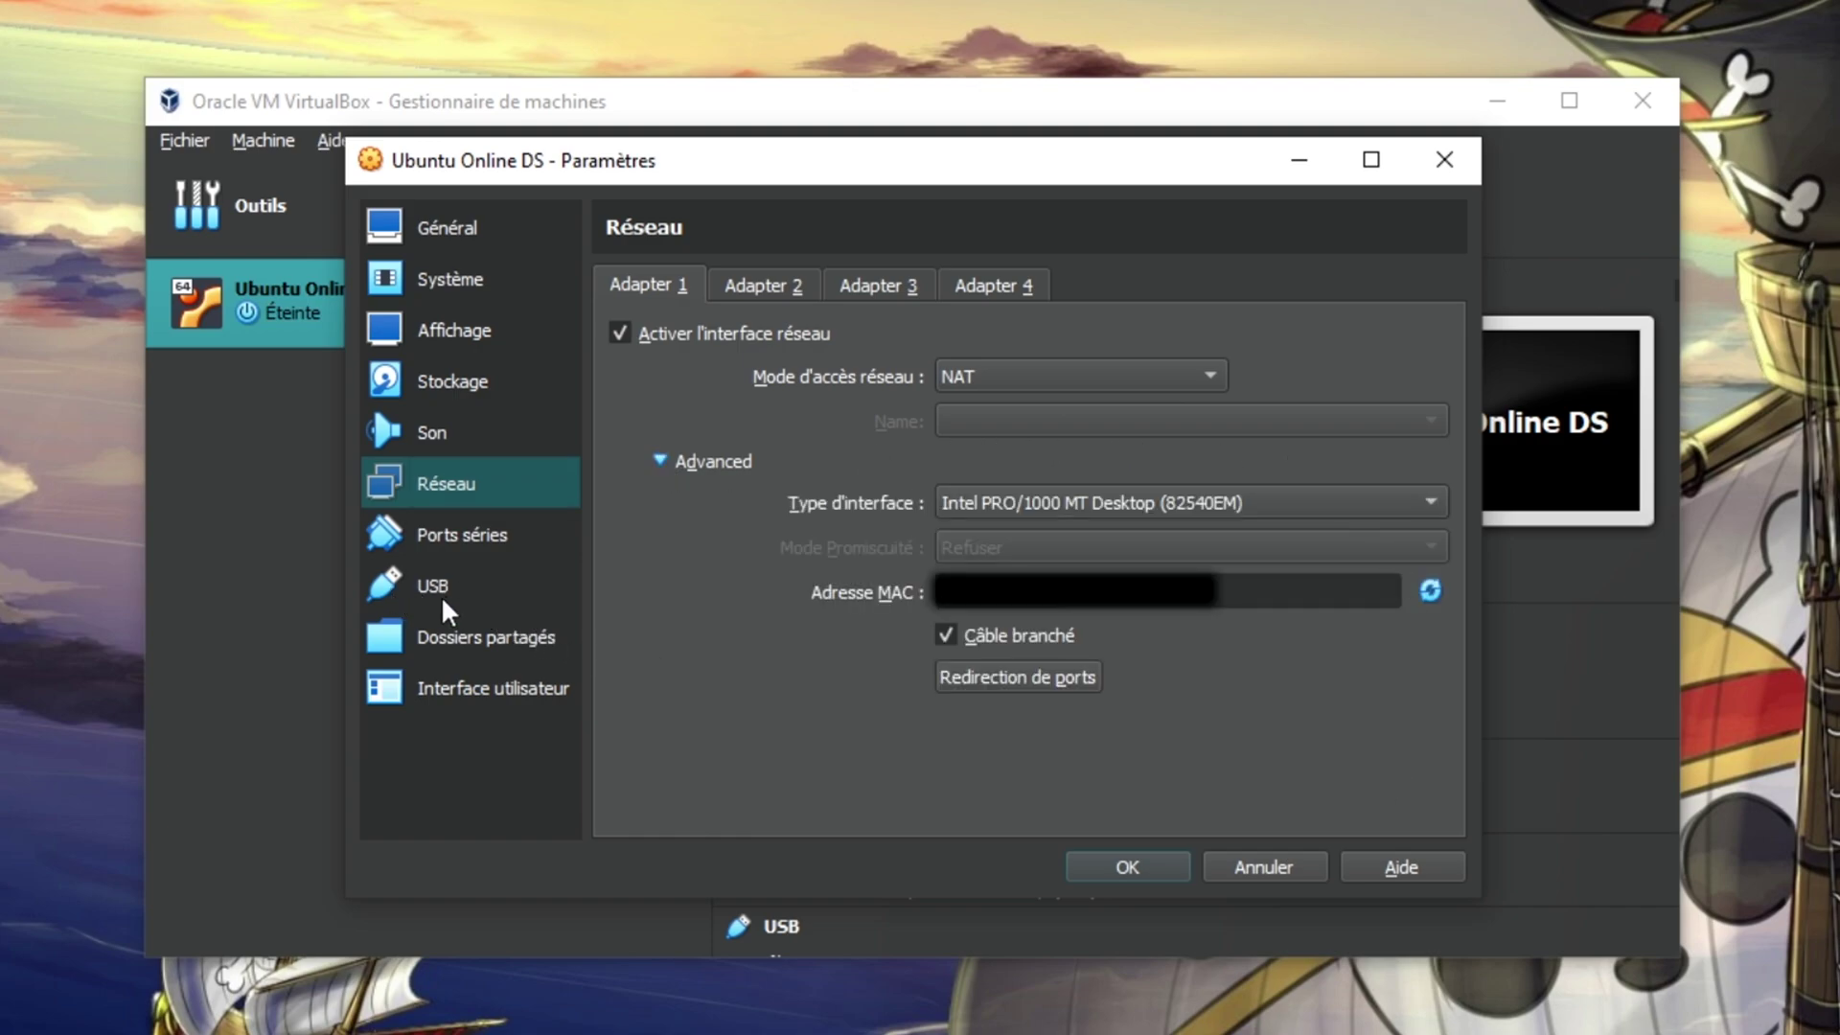
Add a USB filter for the Realtek 802.11n NIC and save the VM settings.
left_click(512, 596)
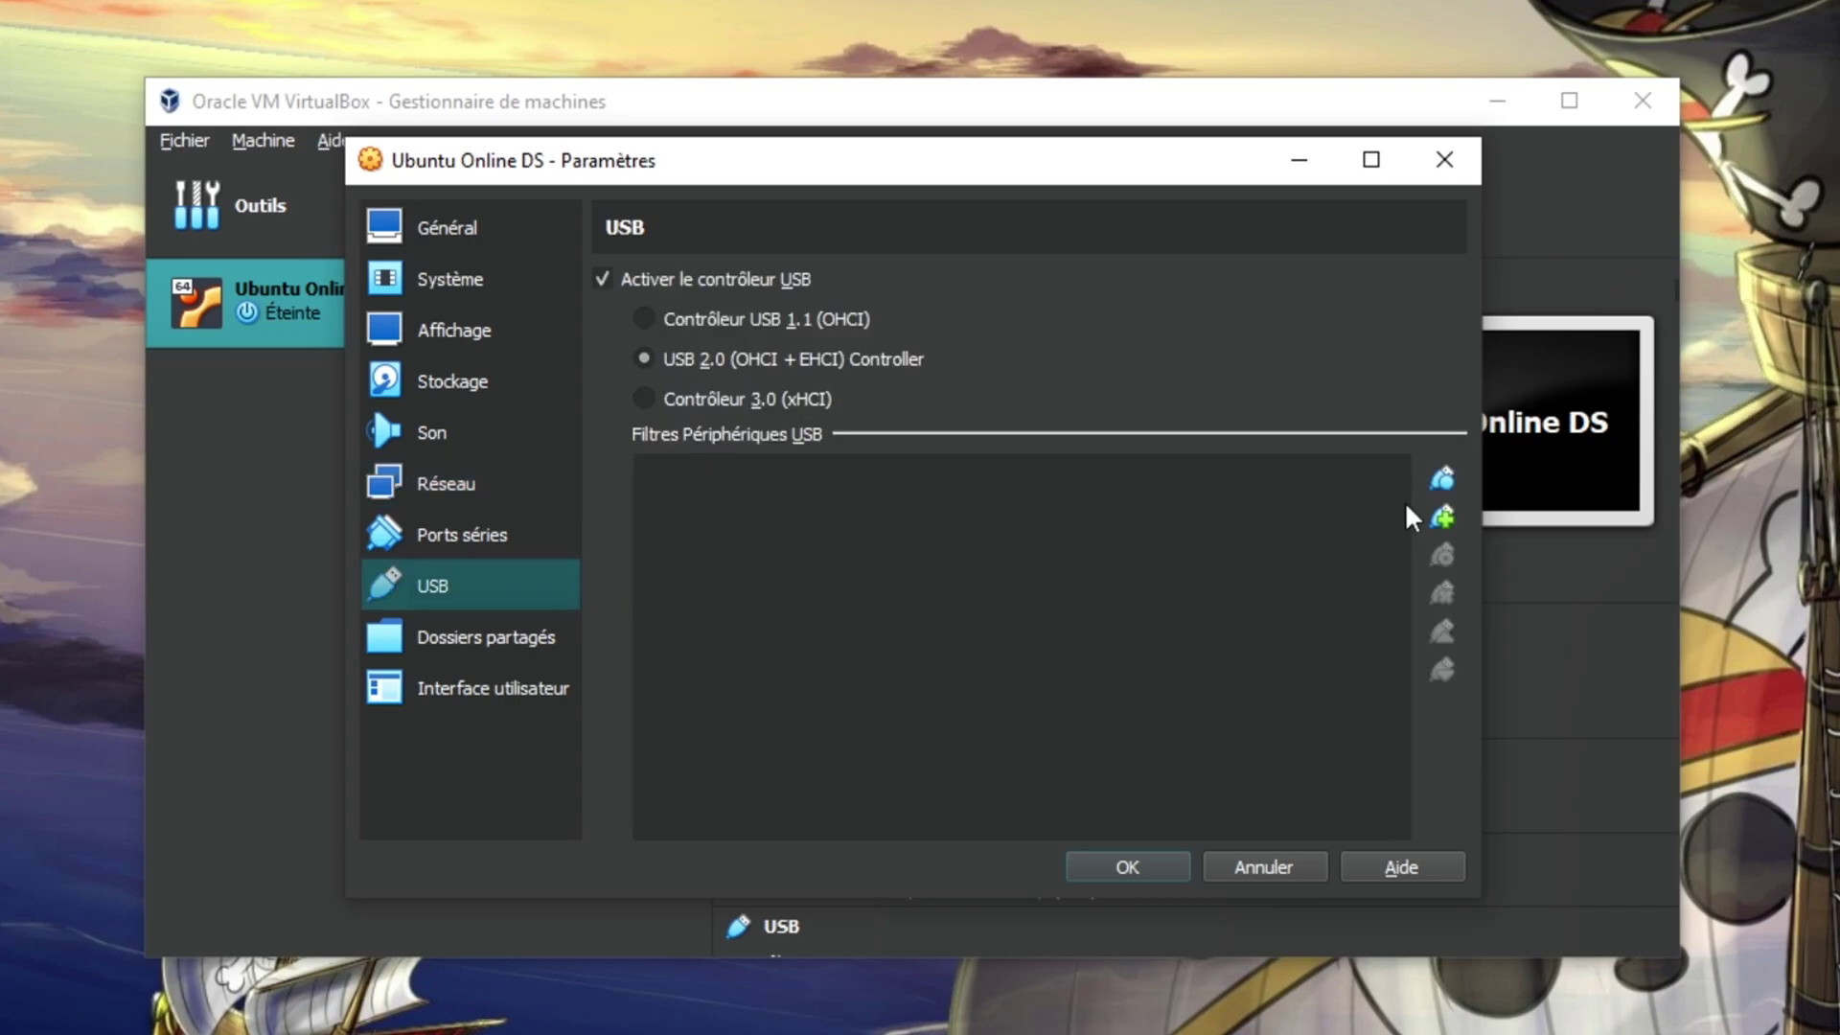
left_click(1442, 515)
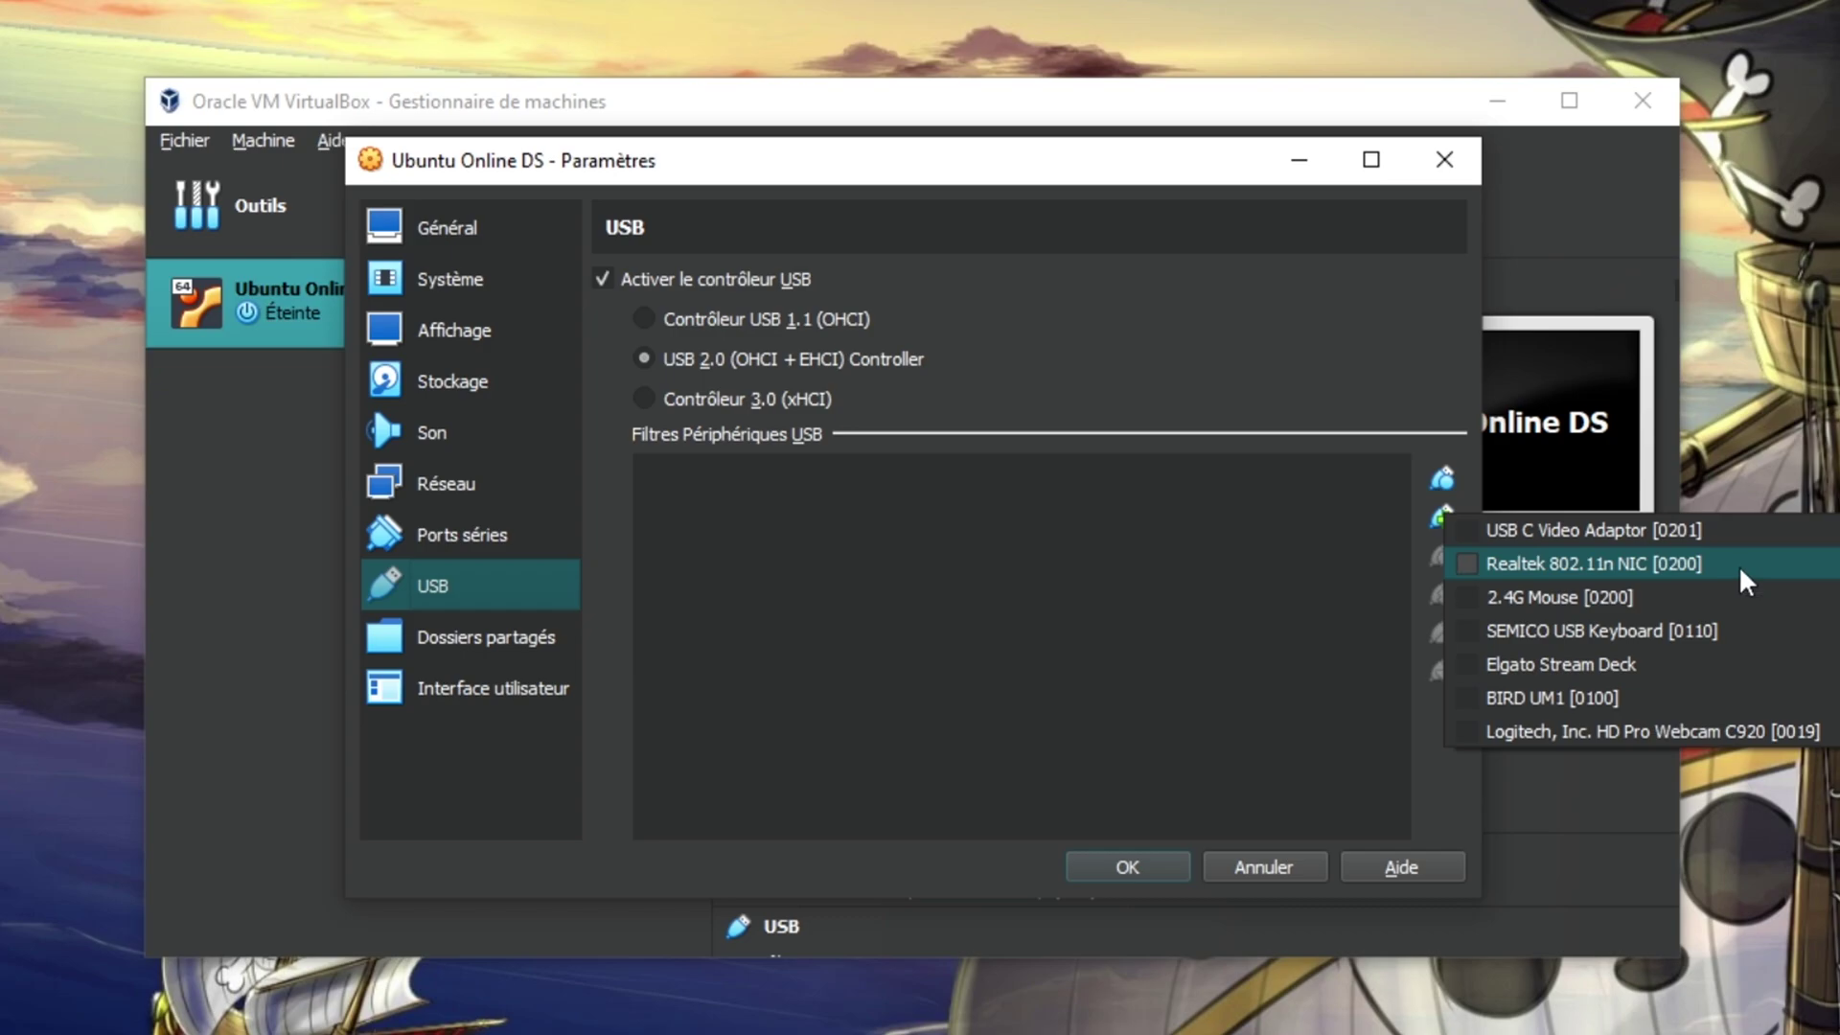
left_click(1738, 565)
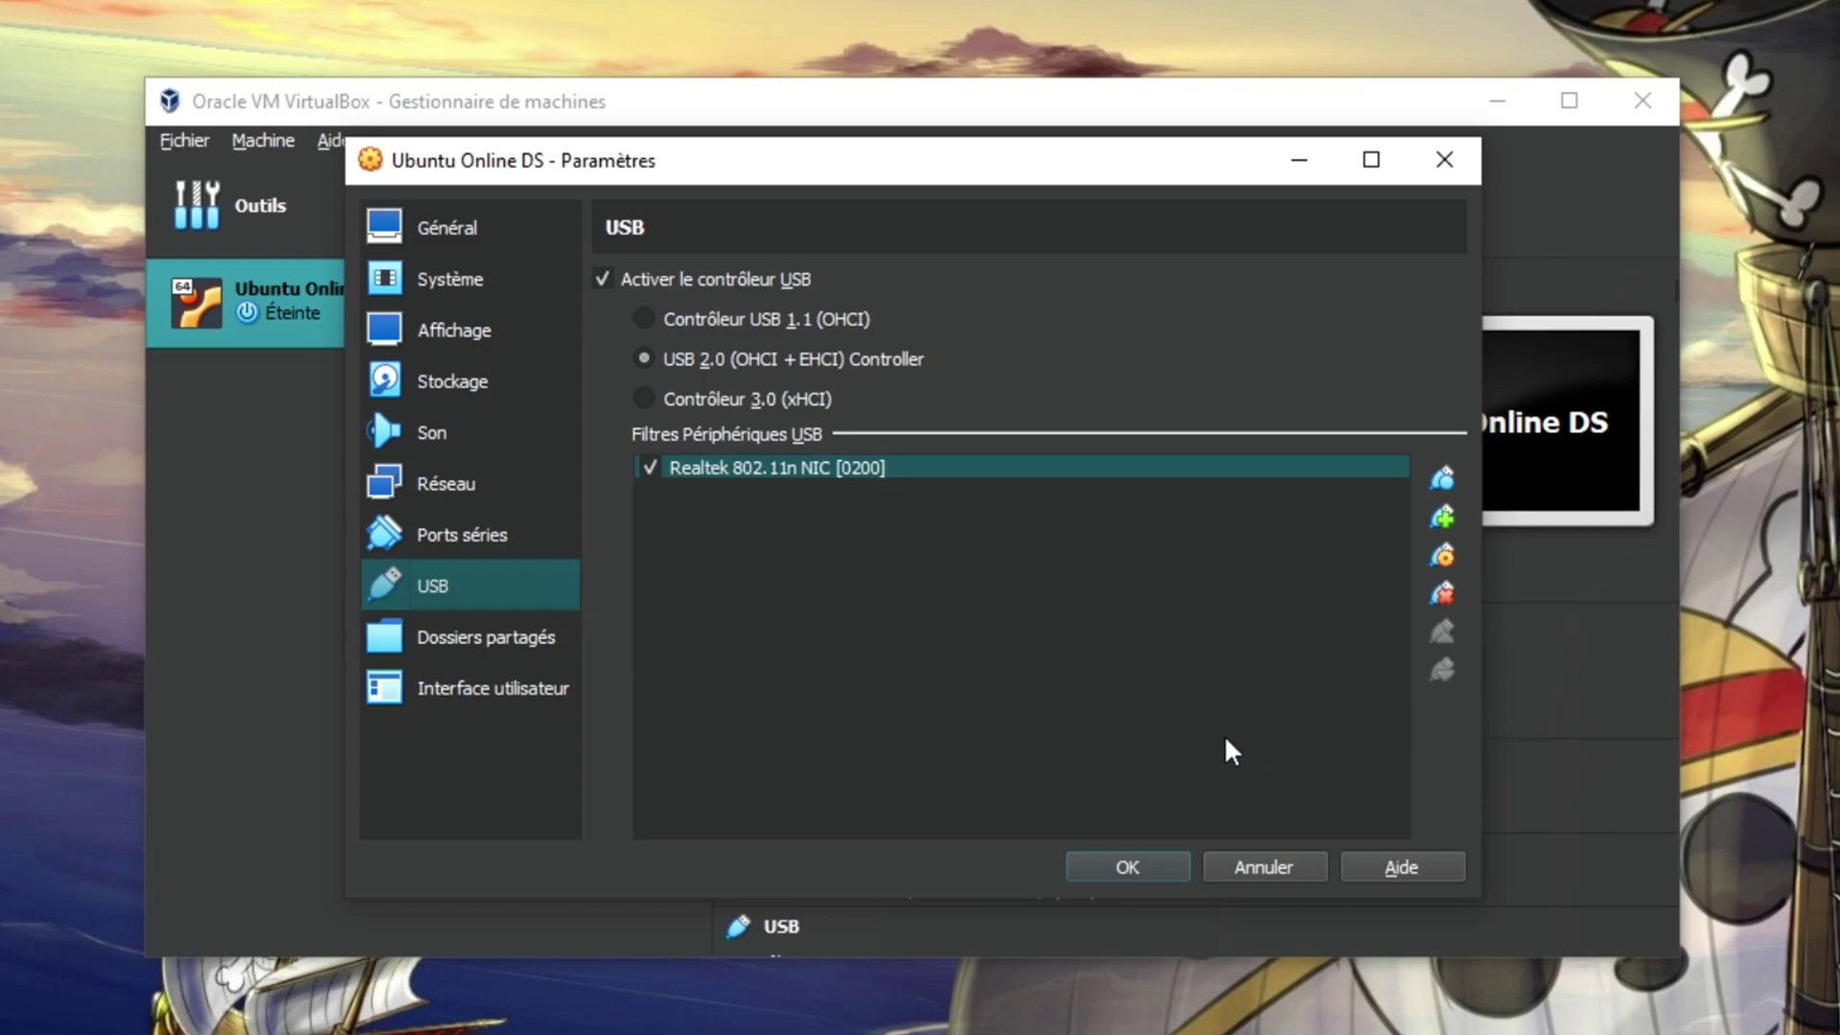
left_click(1130, 872)
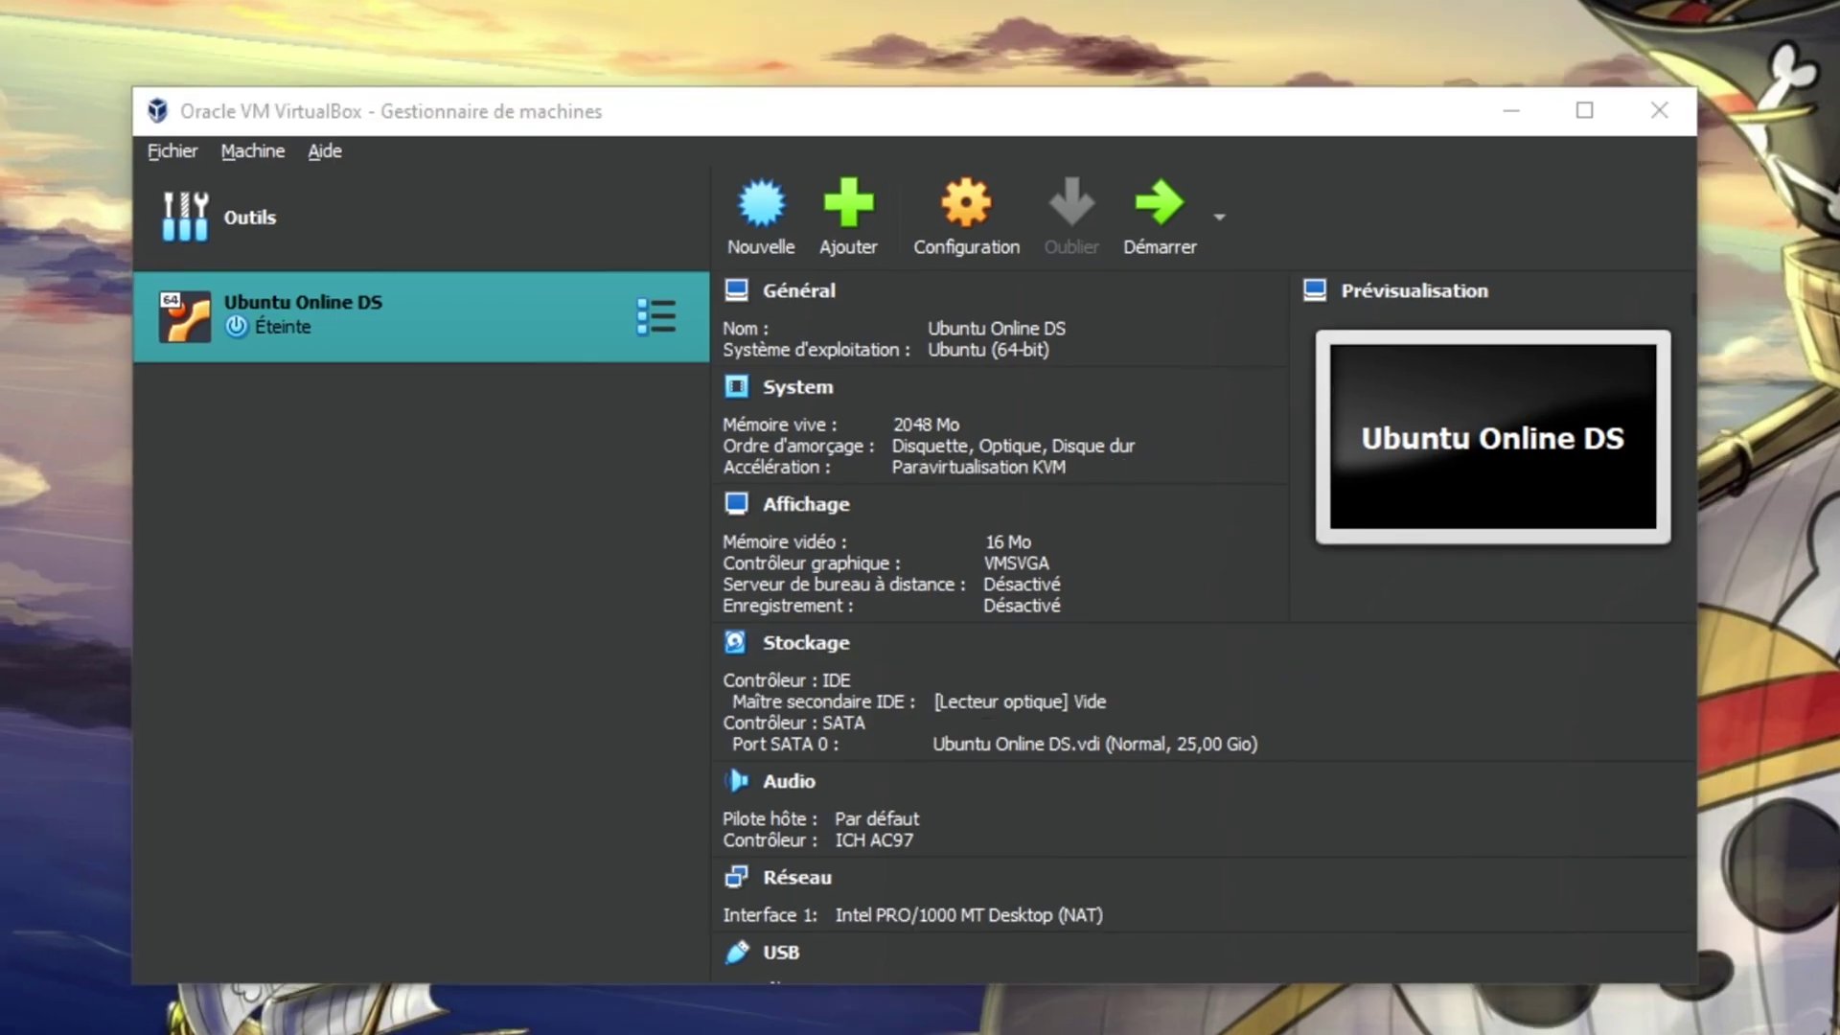
Try starting the VM, dismiss the AMD-V startup error, and close VirtualBox.
left_click(1173, 236)
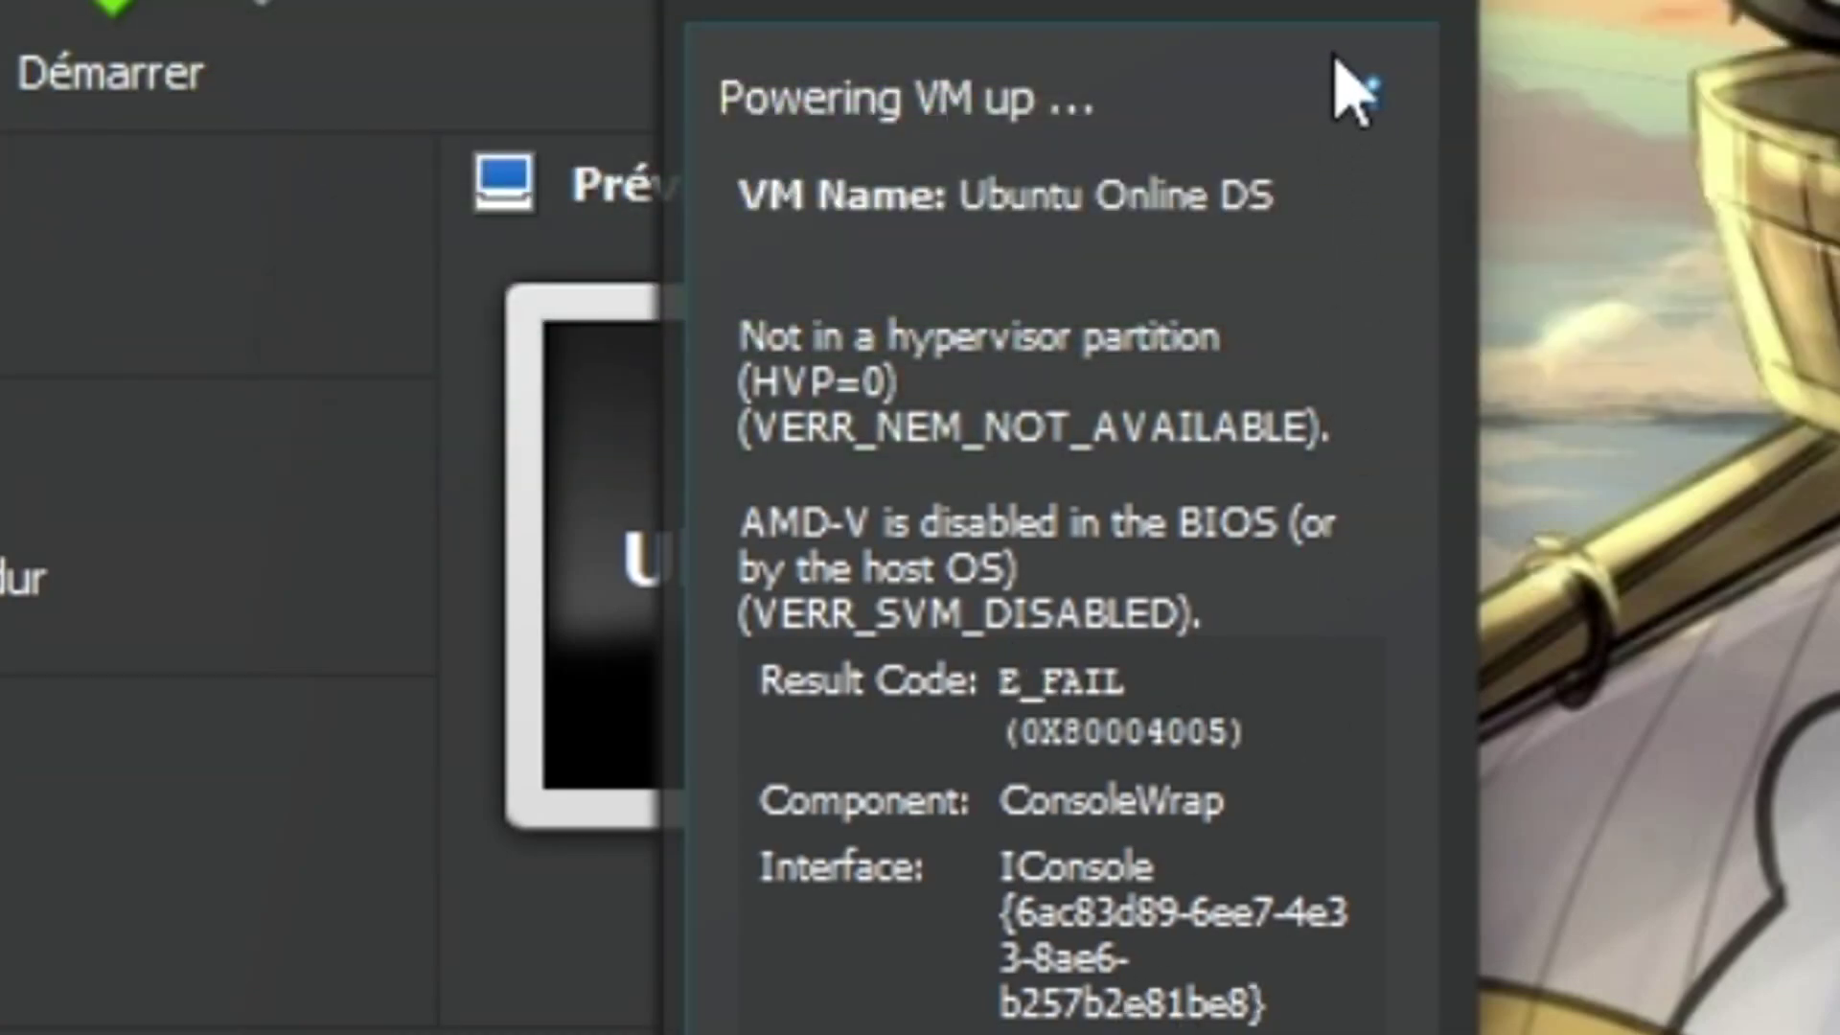
left_click(1365, 93)
left_click(1336, 228)
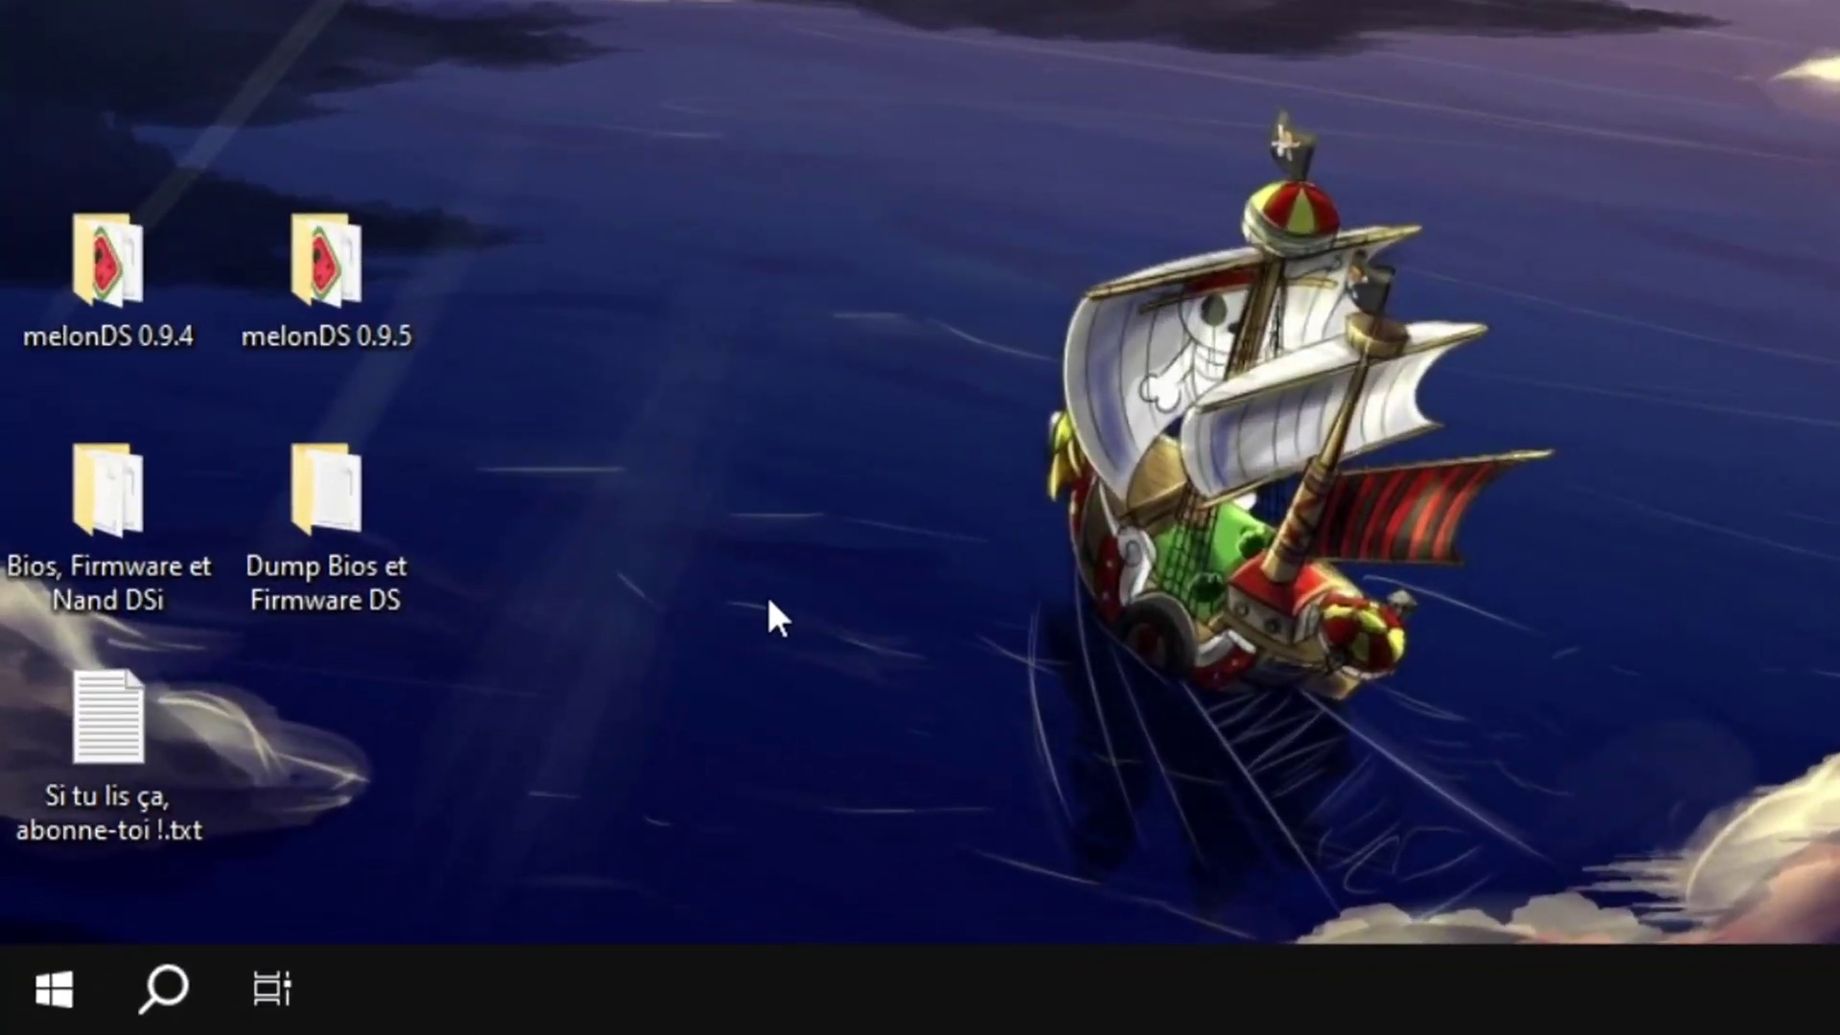
Restart Windows from the Start button's power options.
right_click(60, 985)
mouse_move(343, 858)
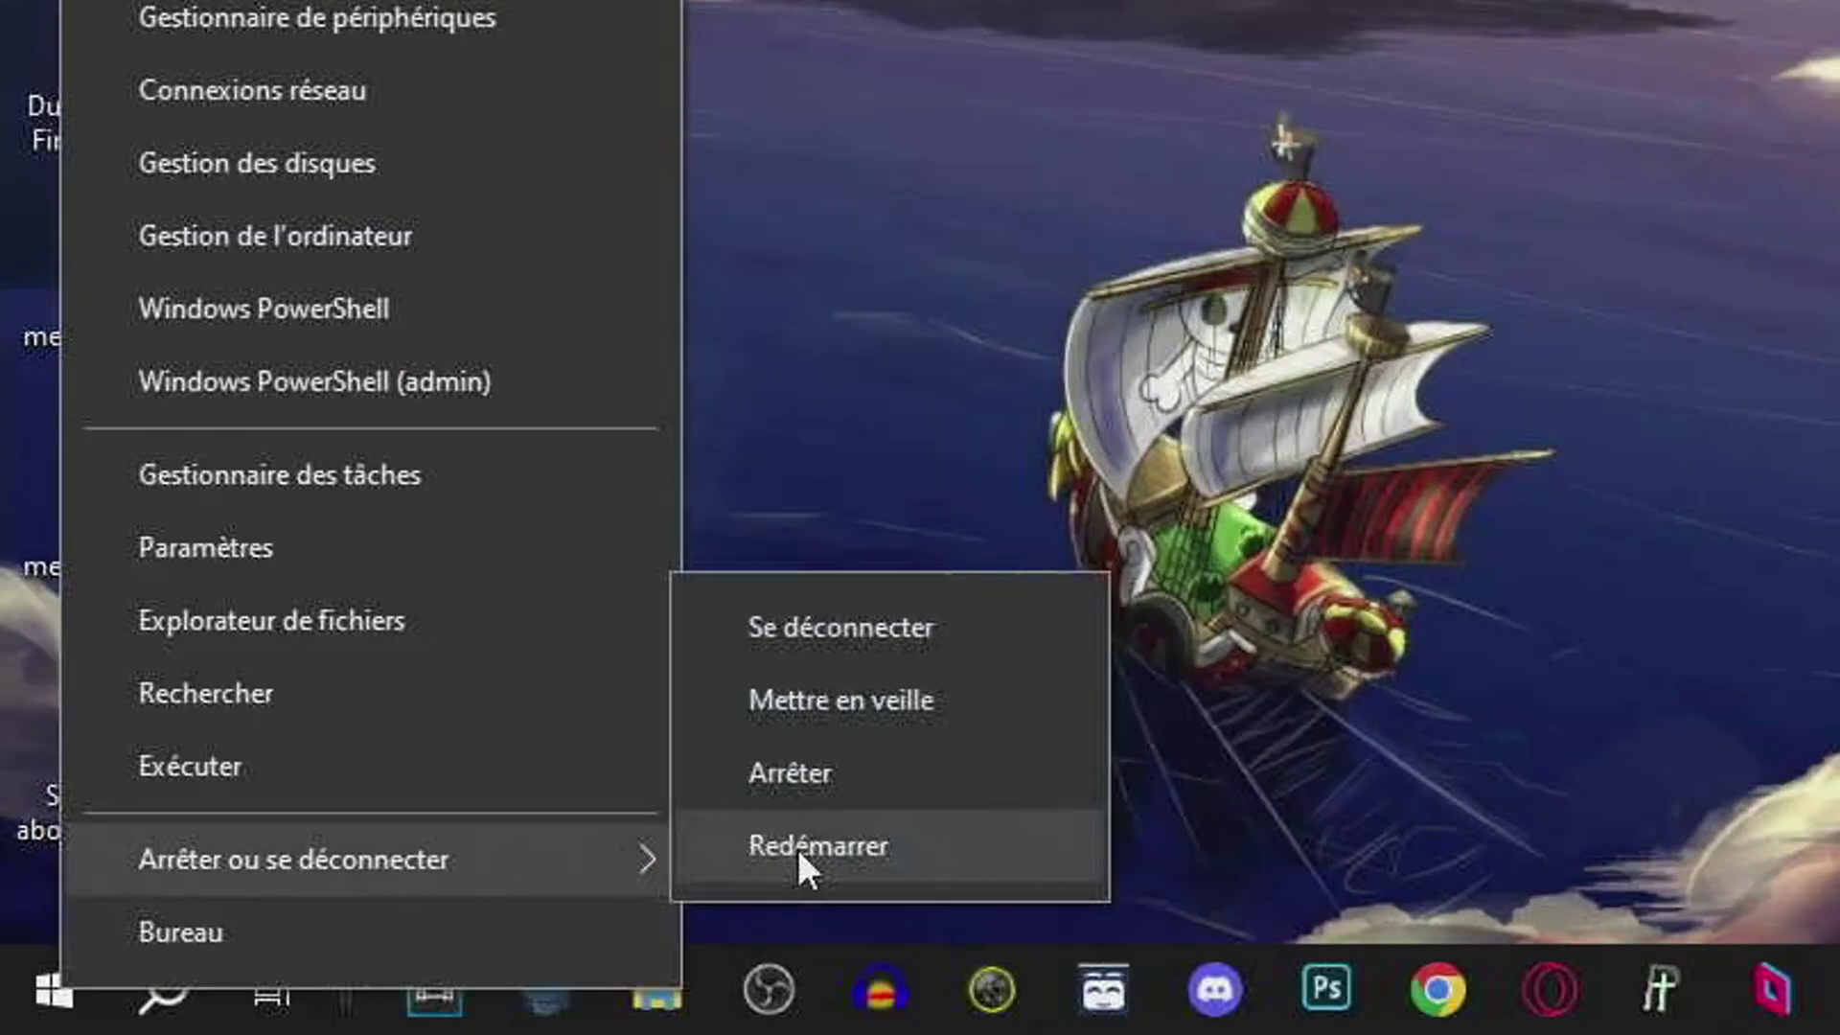
left_click(810, 843)
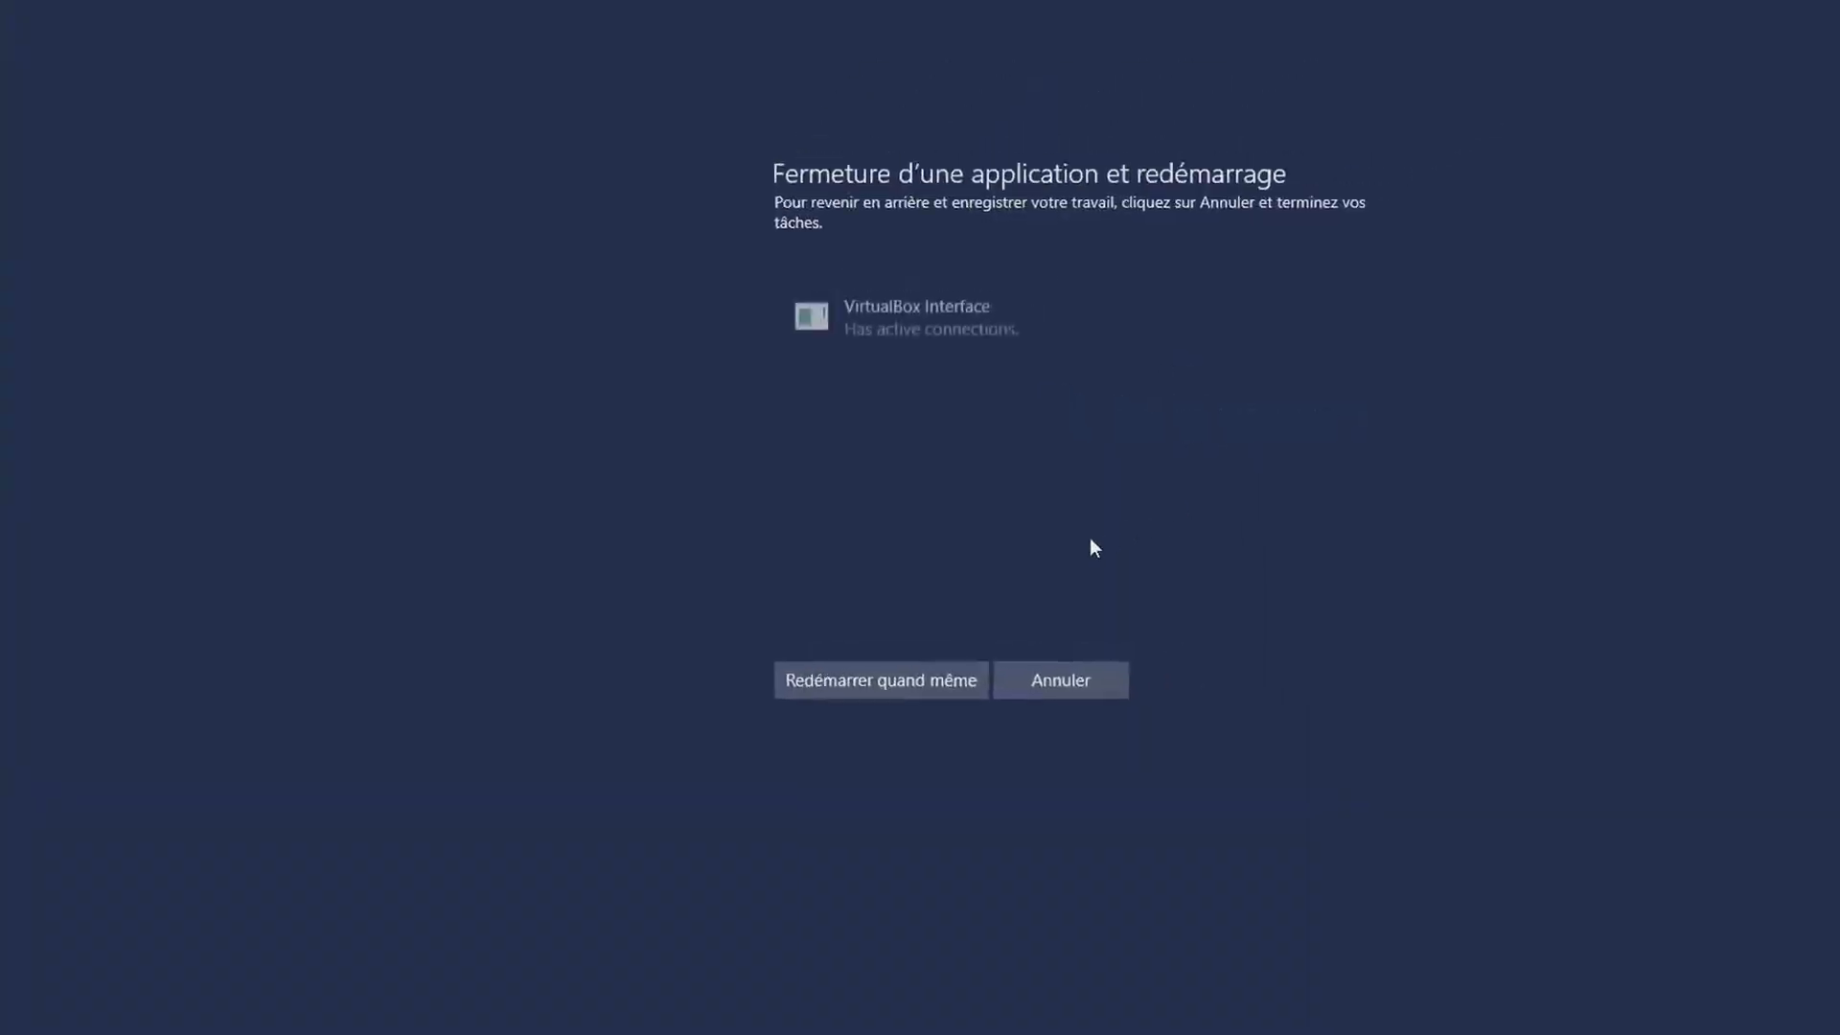
Restart anyway into the UEFI BIOS and search its settings for 'sv'.
left_click(792, 740)
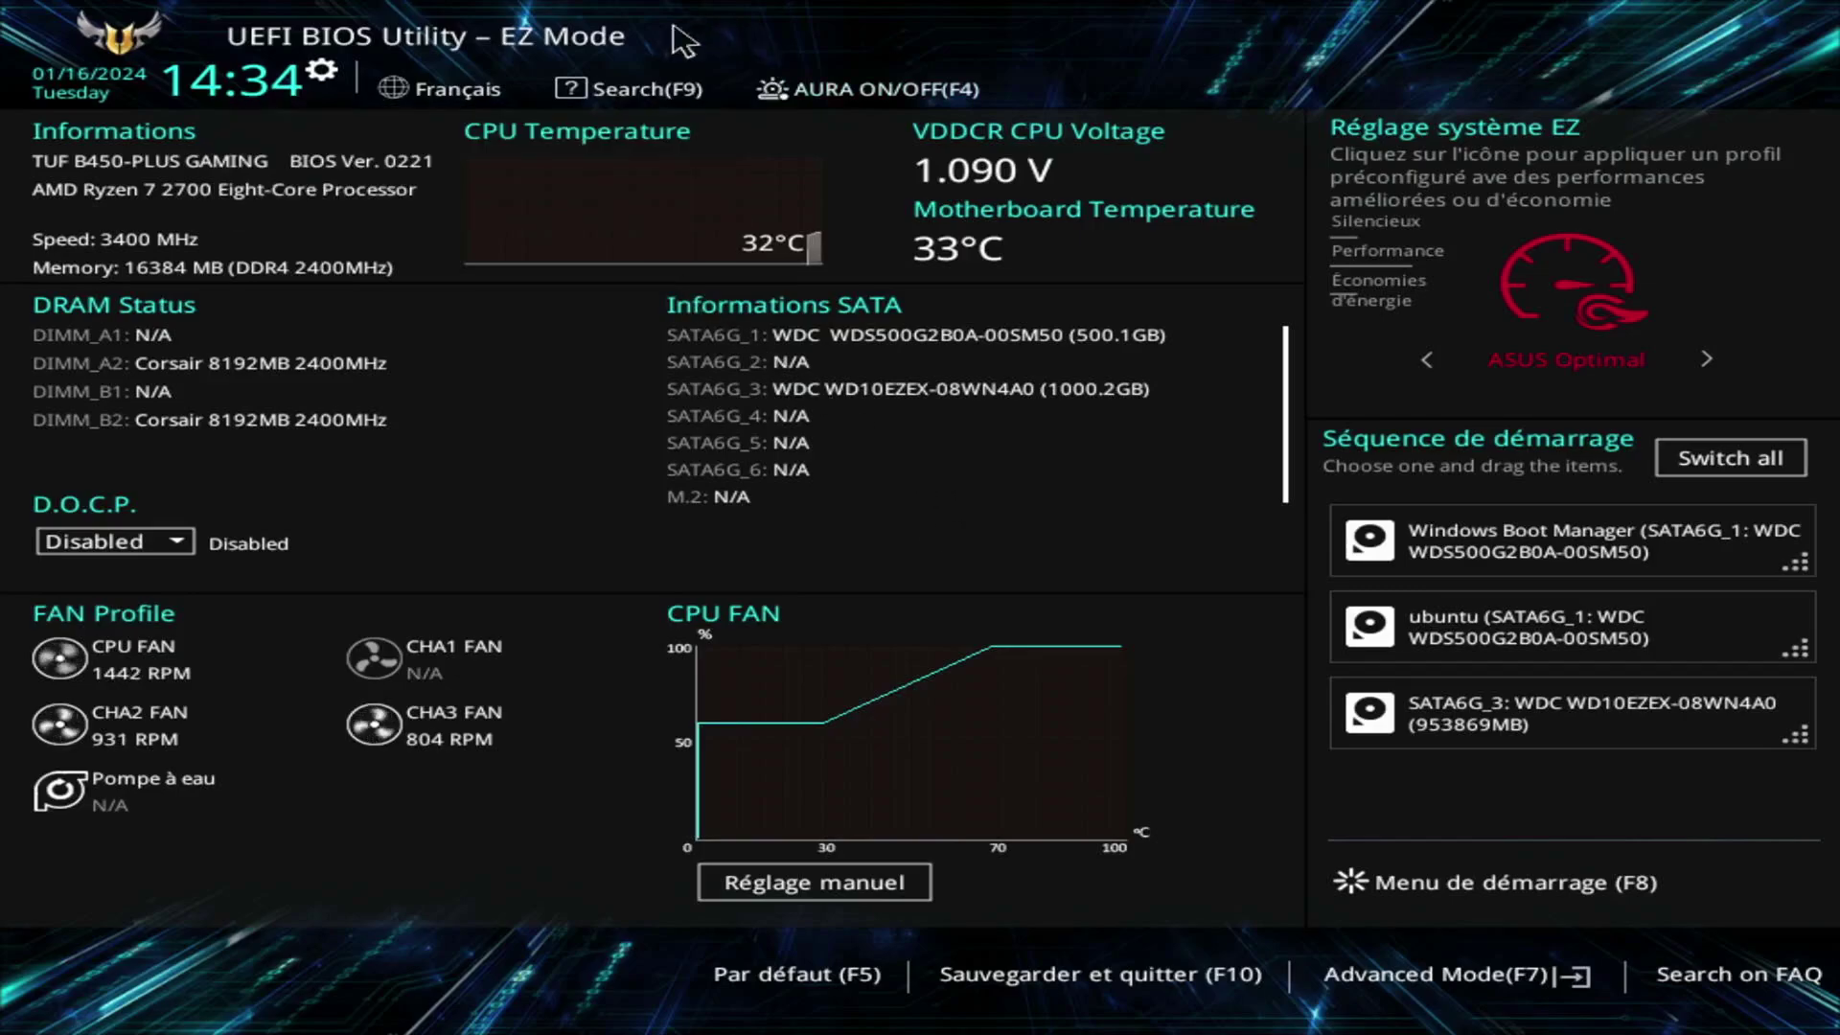
left_click(708, 88)
left_click(711, 91)
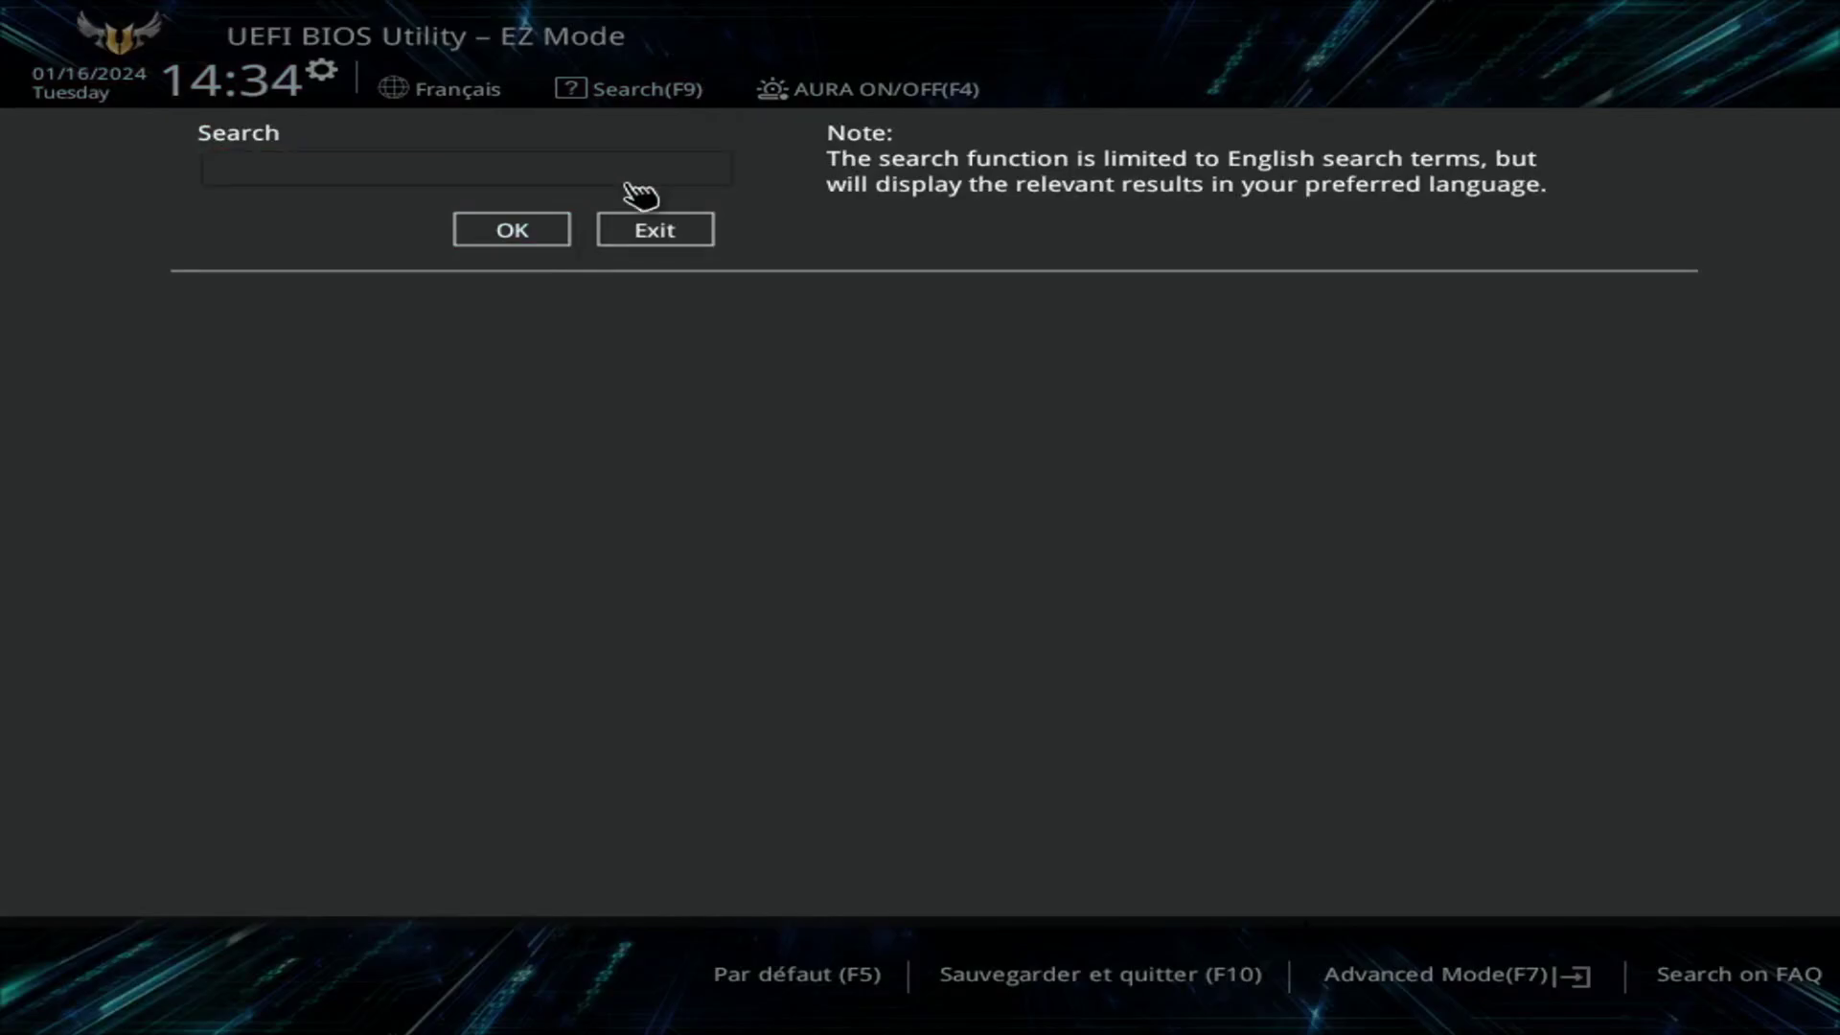
left_click(631, 183)
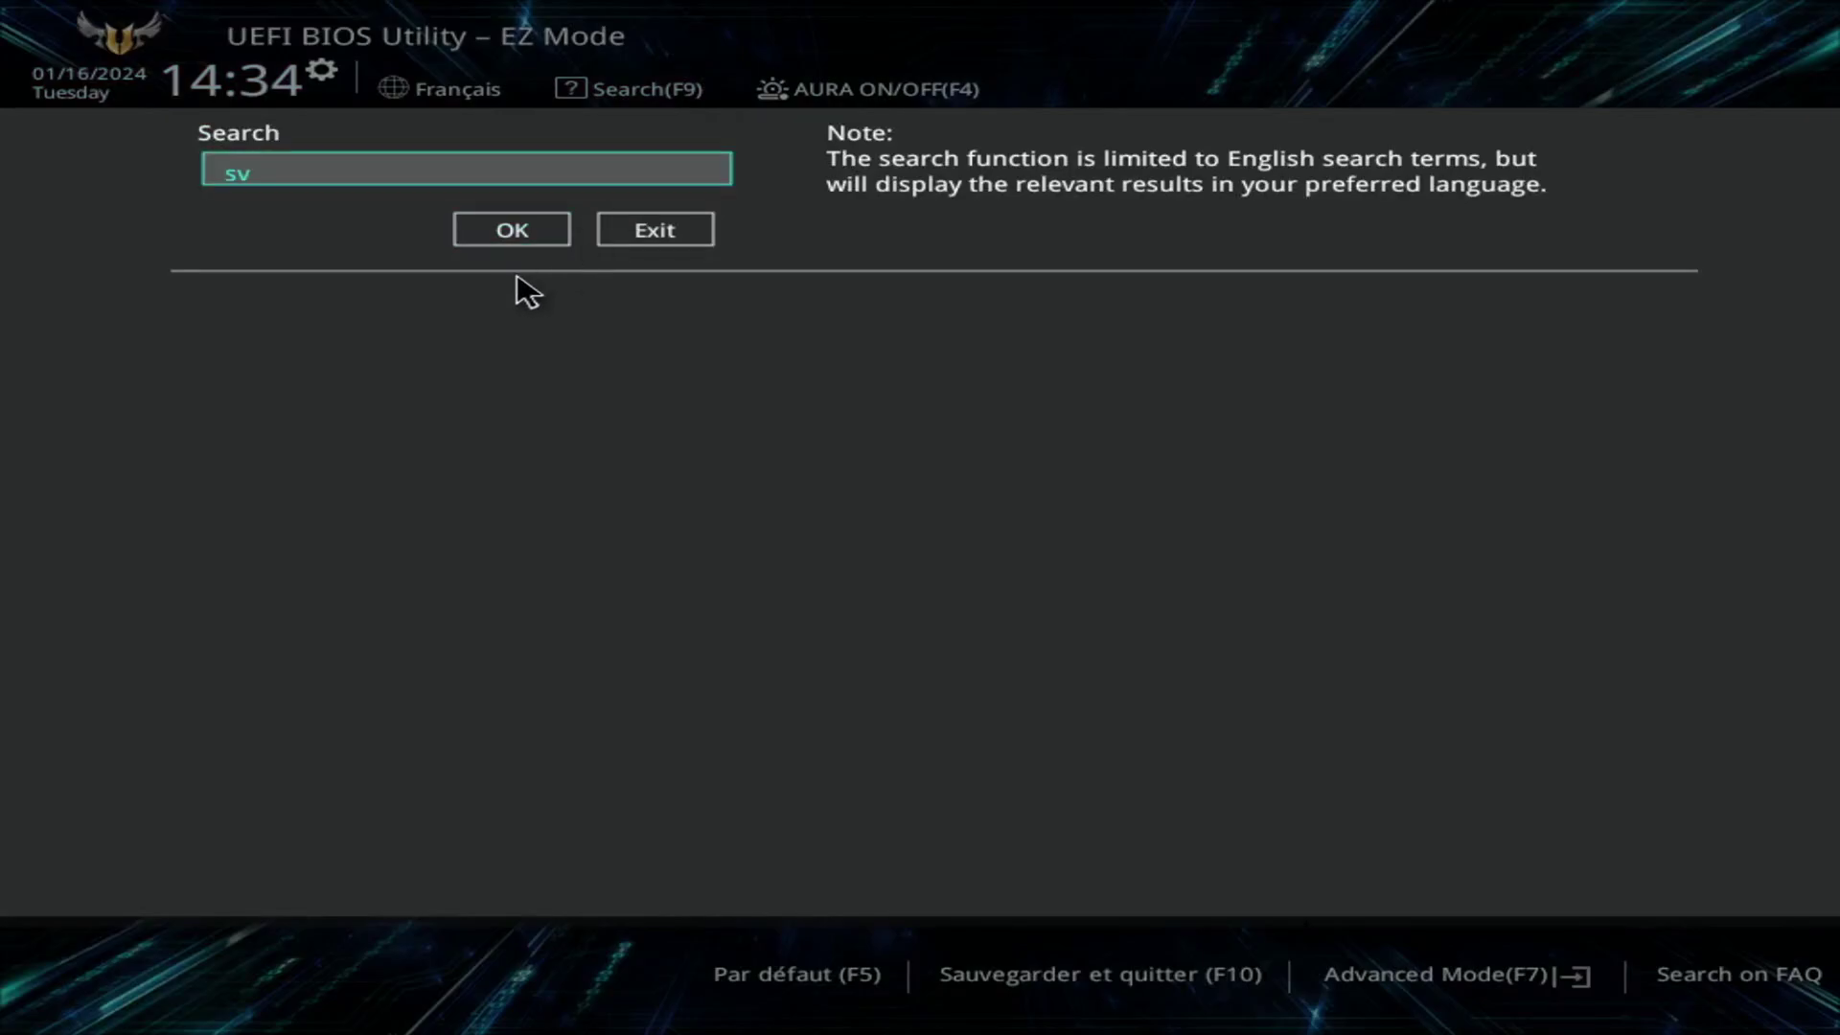
left_click(552, 224)
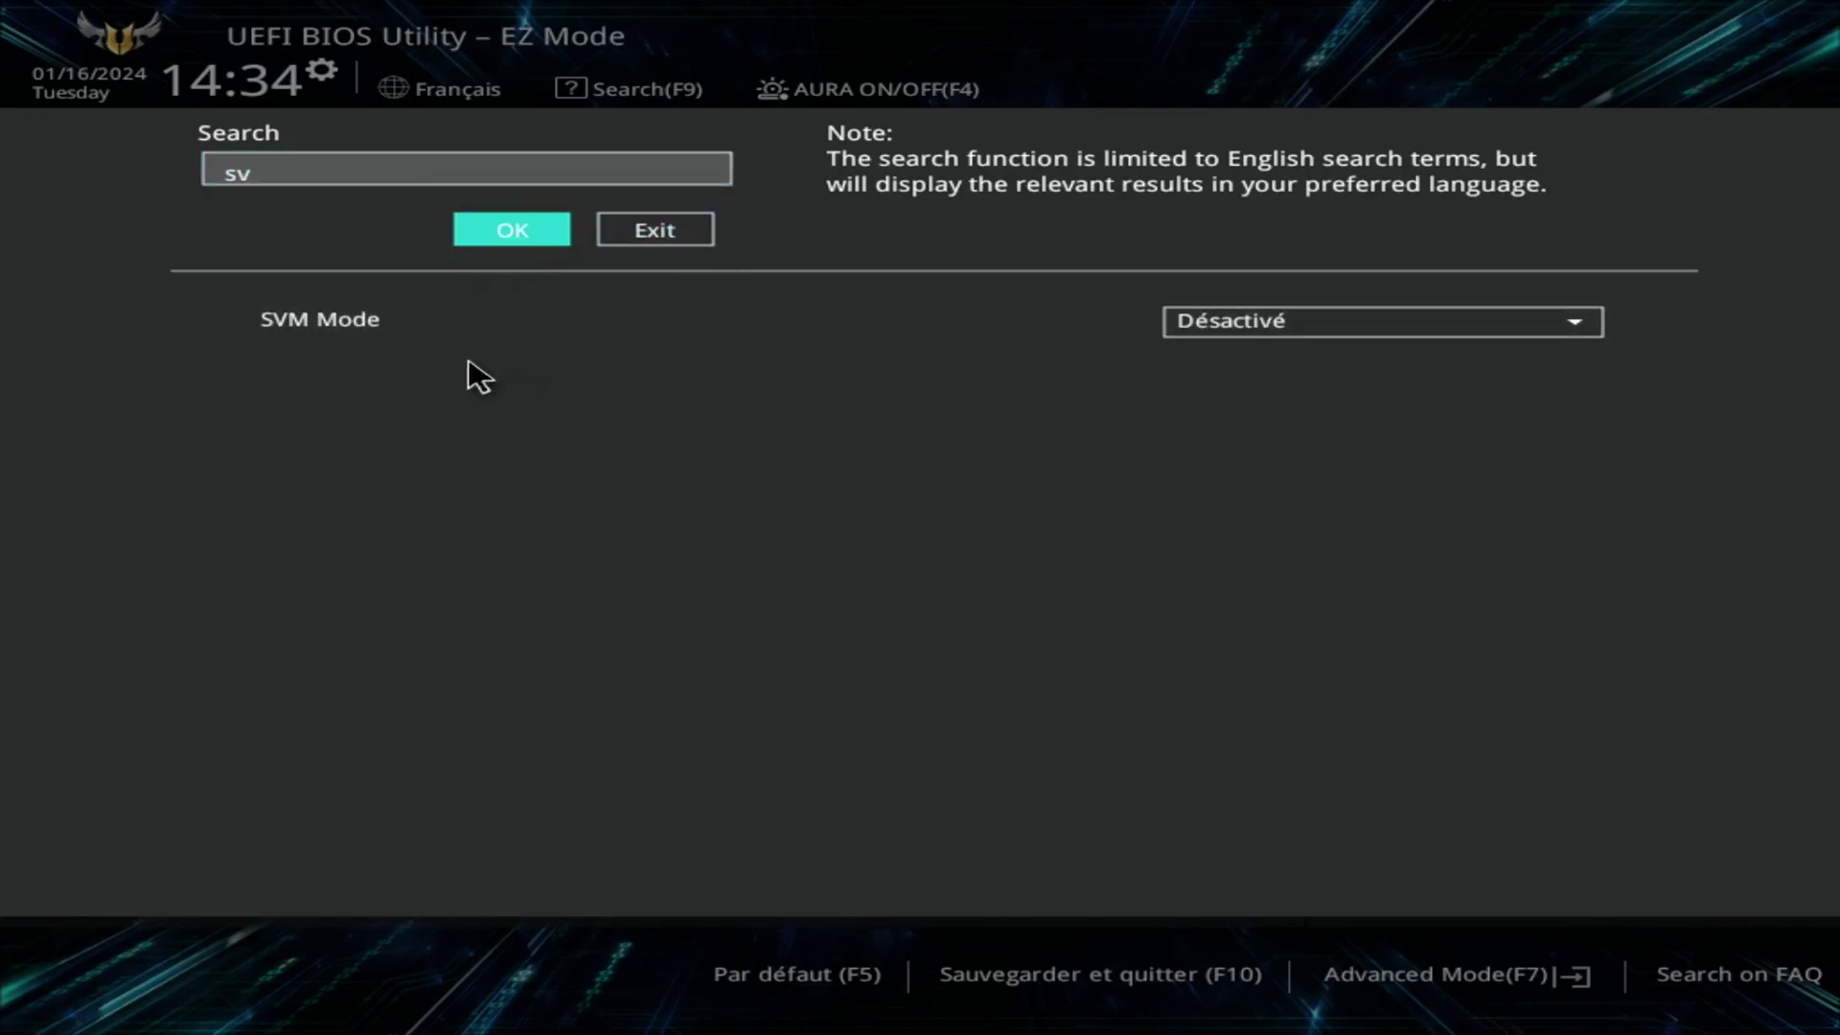
Set SVM Mode to Enabled and return to the EZ Mode dashboard.
left_click(1347, 321)
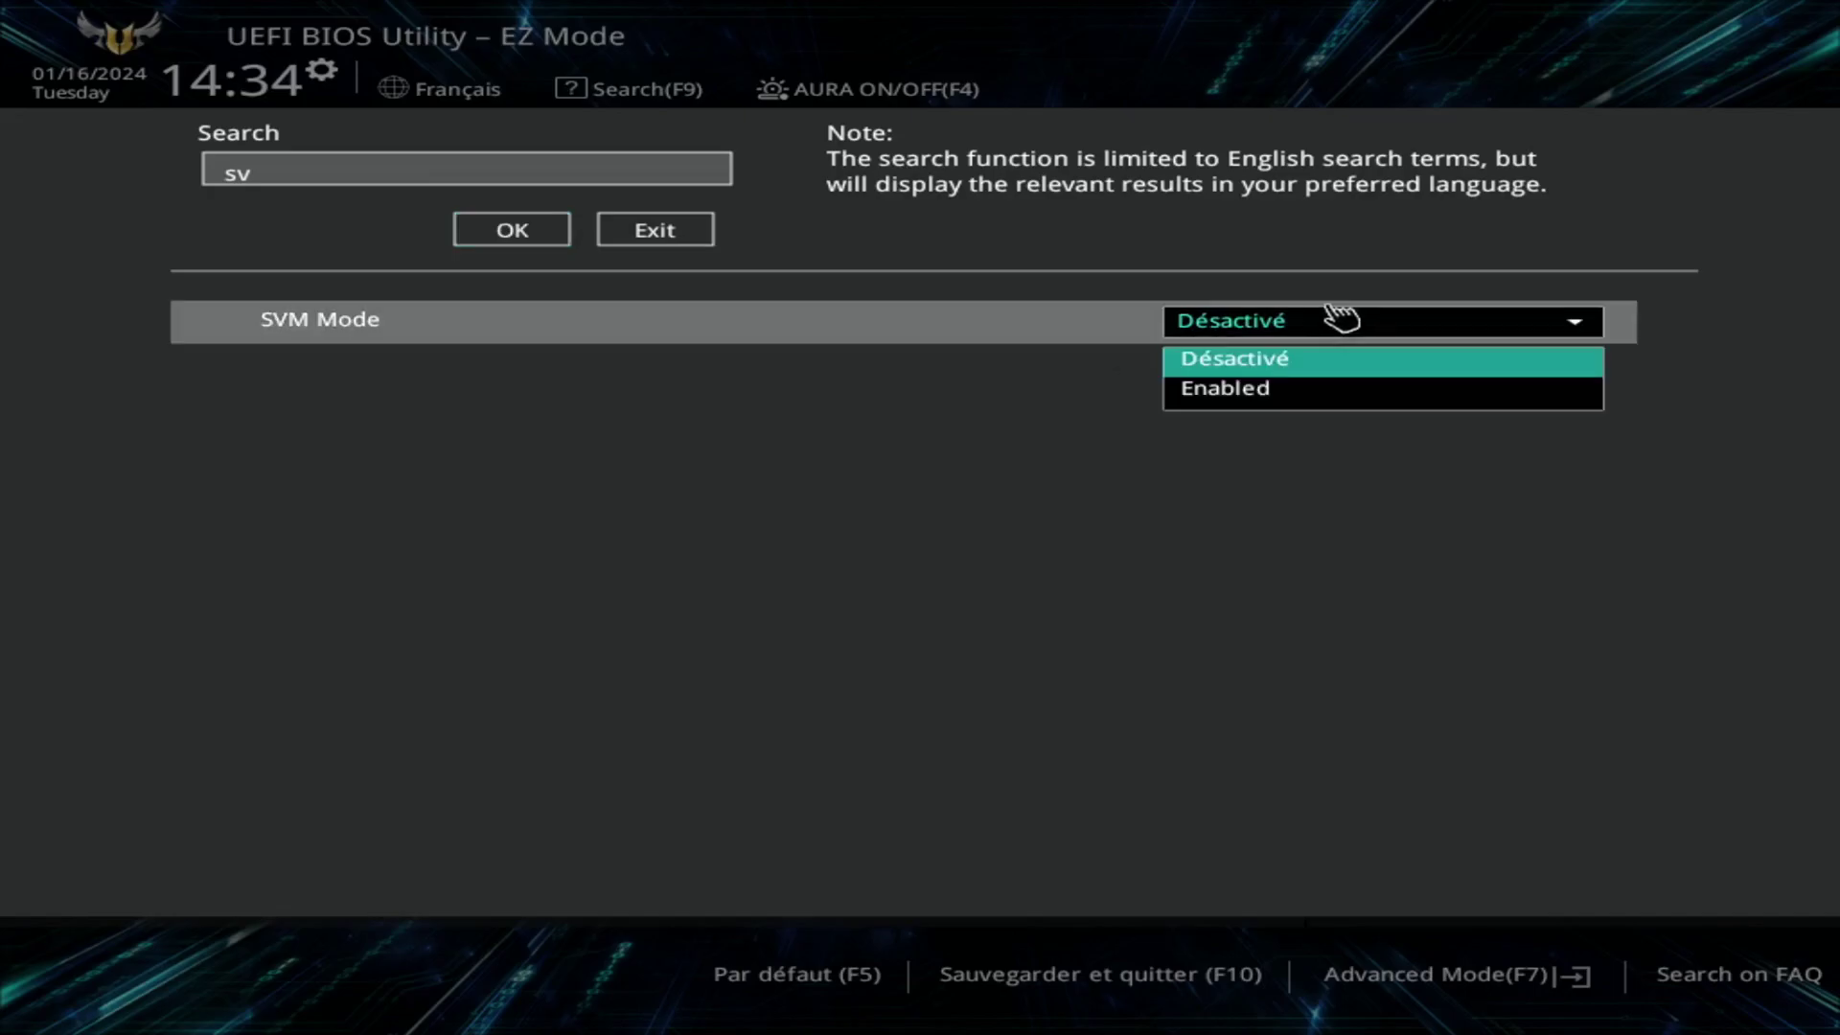
left_click(1245, 401)
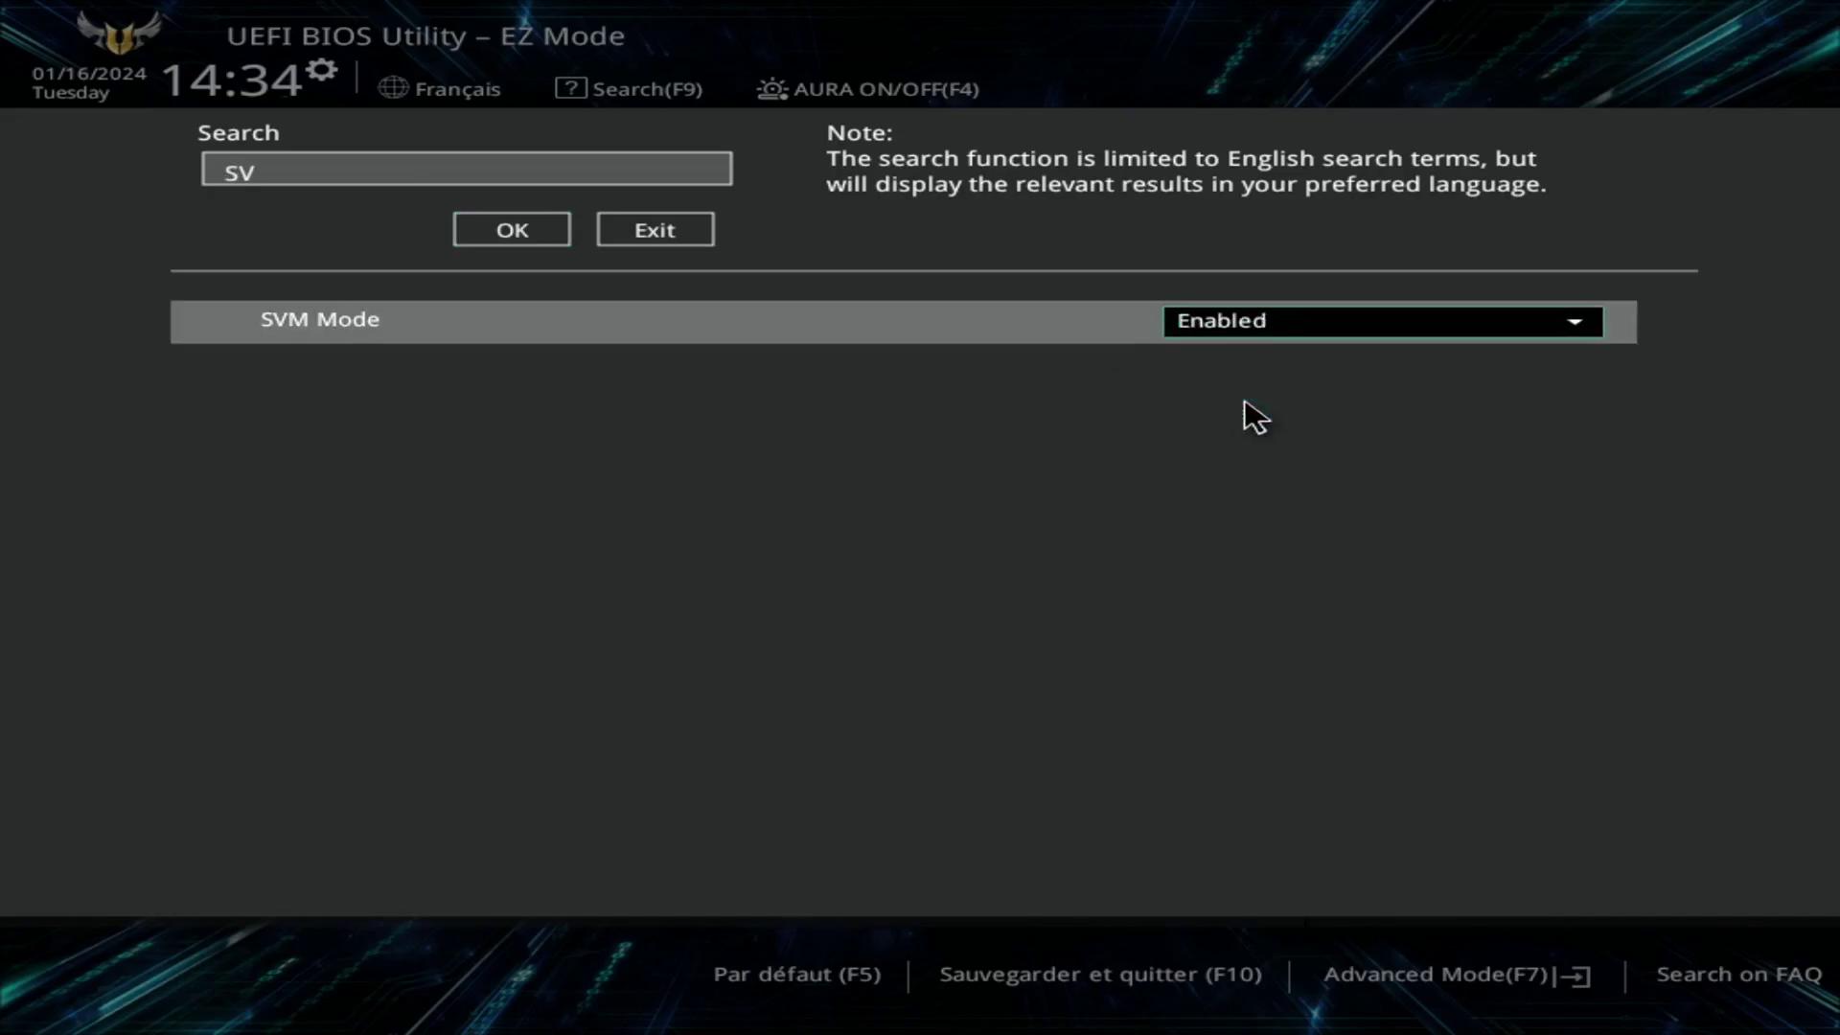
left_click(697, 236)
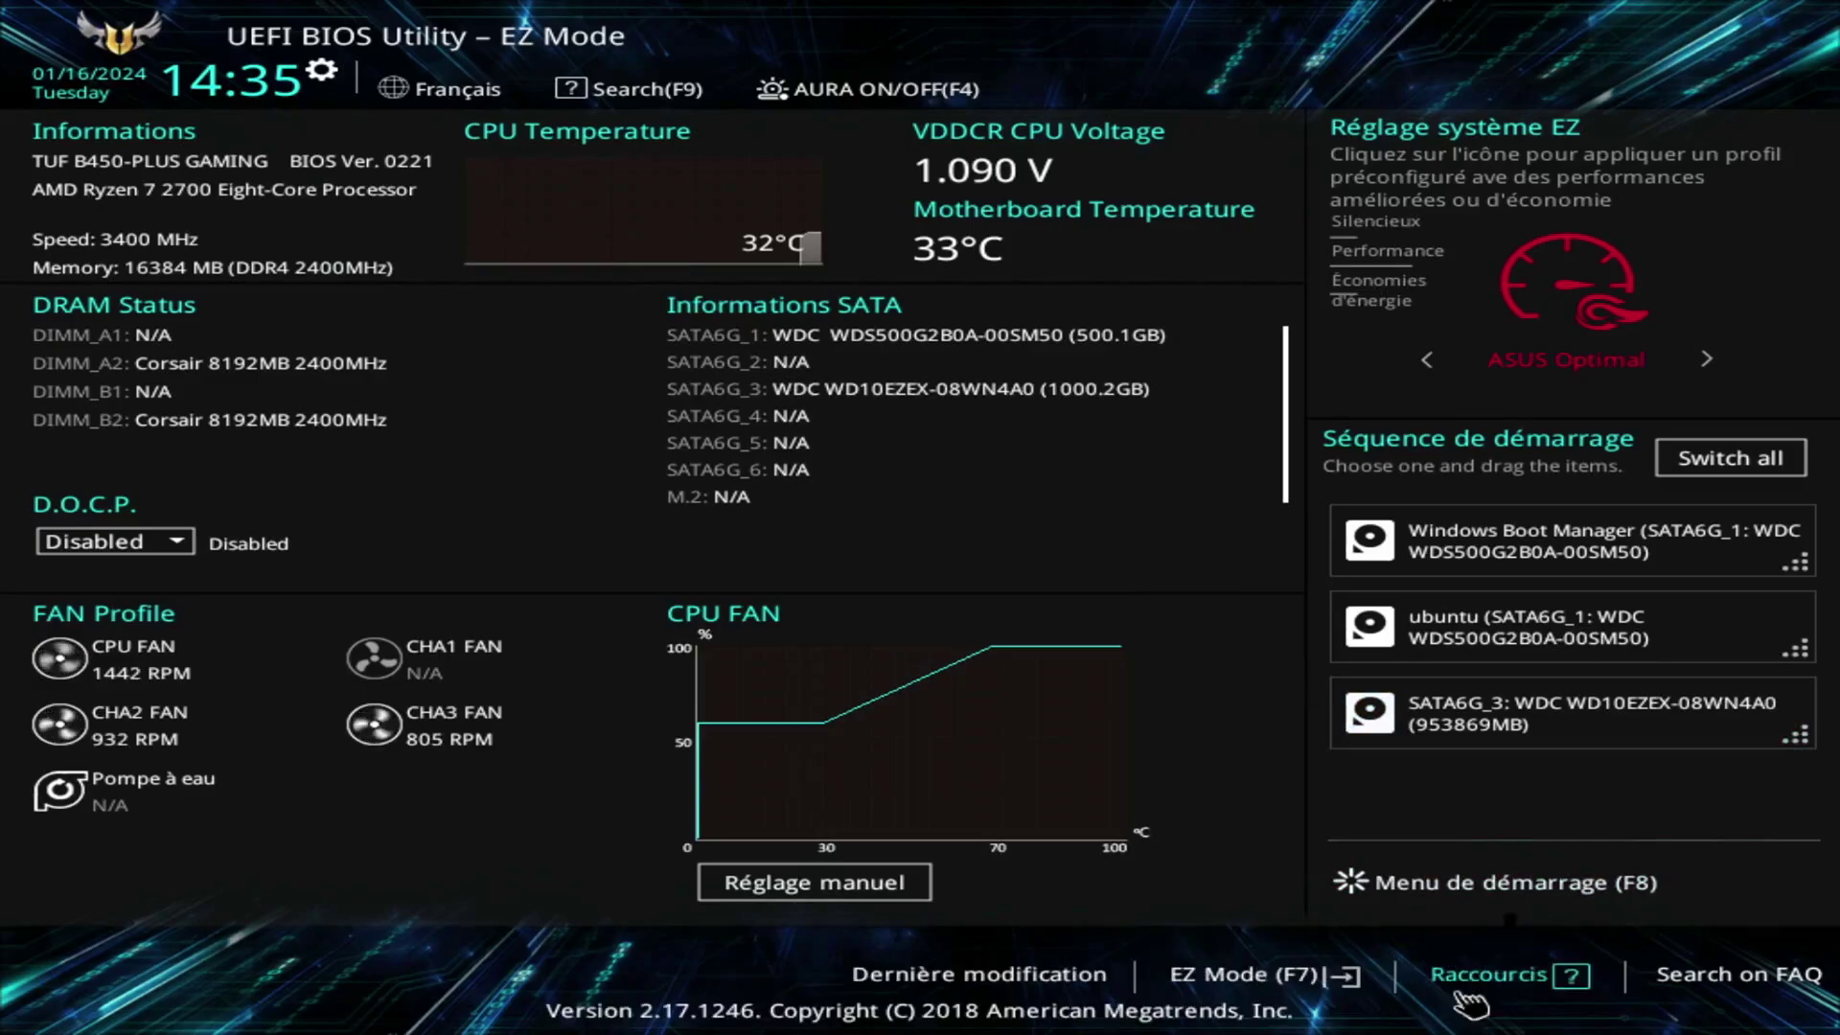
Check the SVM setting under Advanced > CPU configuration, then return to EZ Mode.
left_click(1458, 993)
left_click(807, 135)
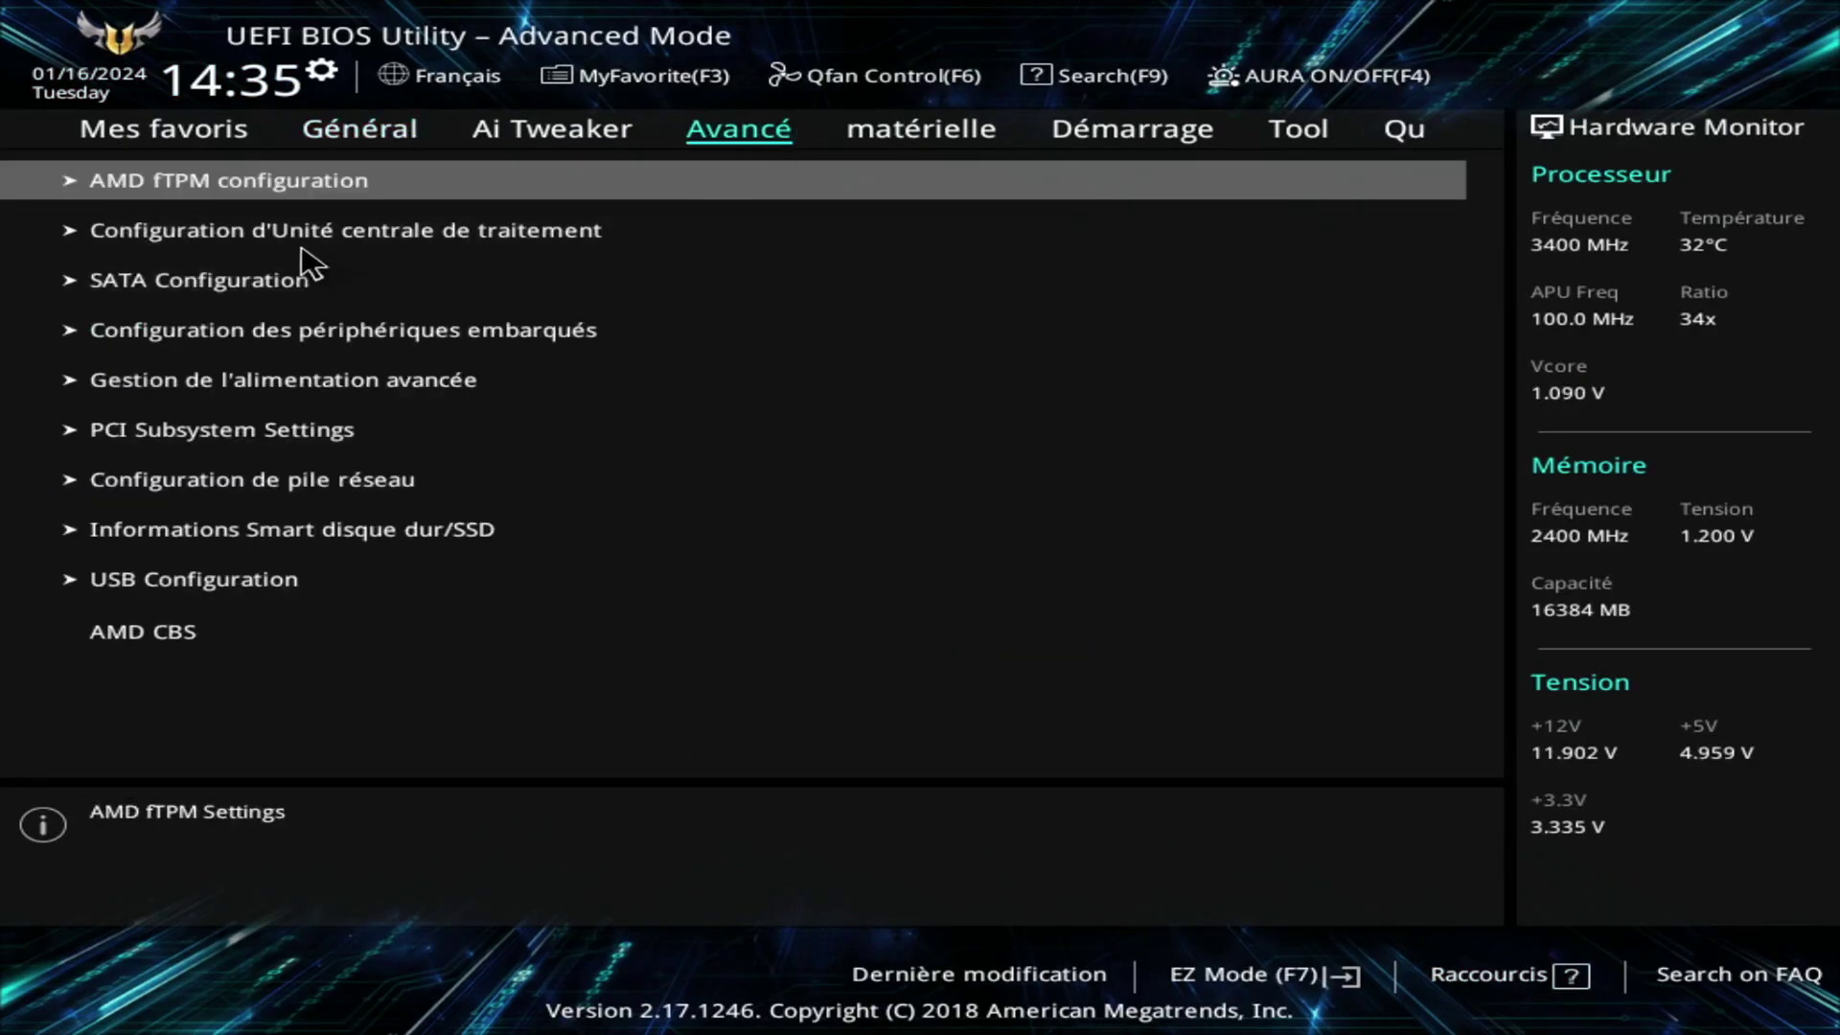
left_click(262, 236)
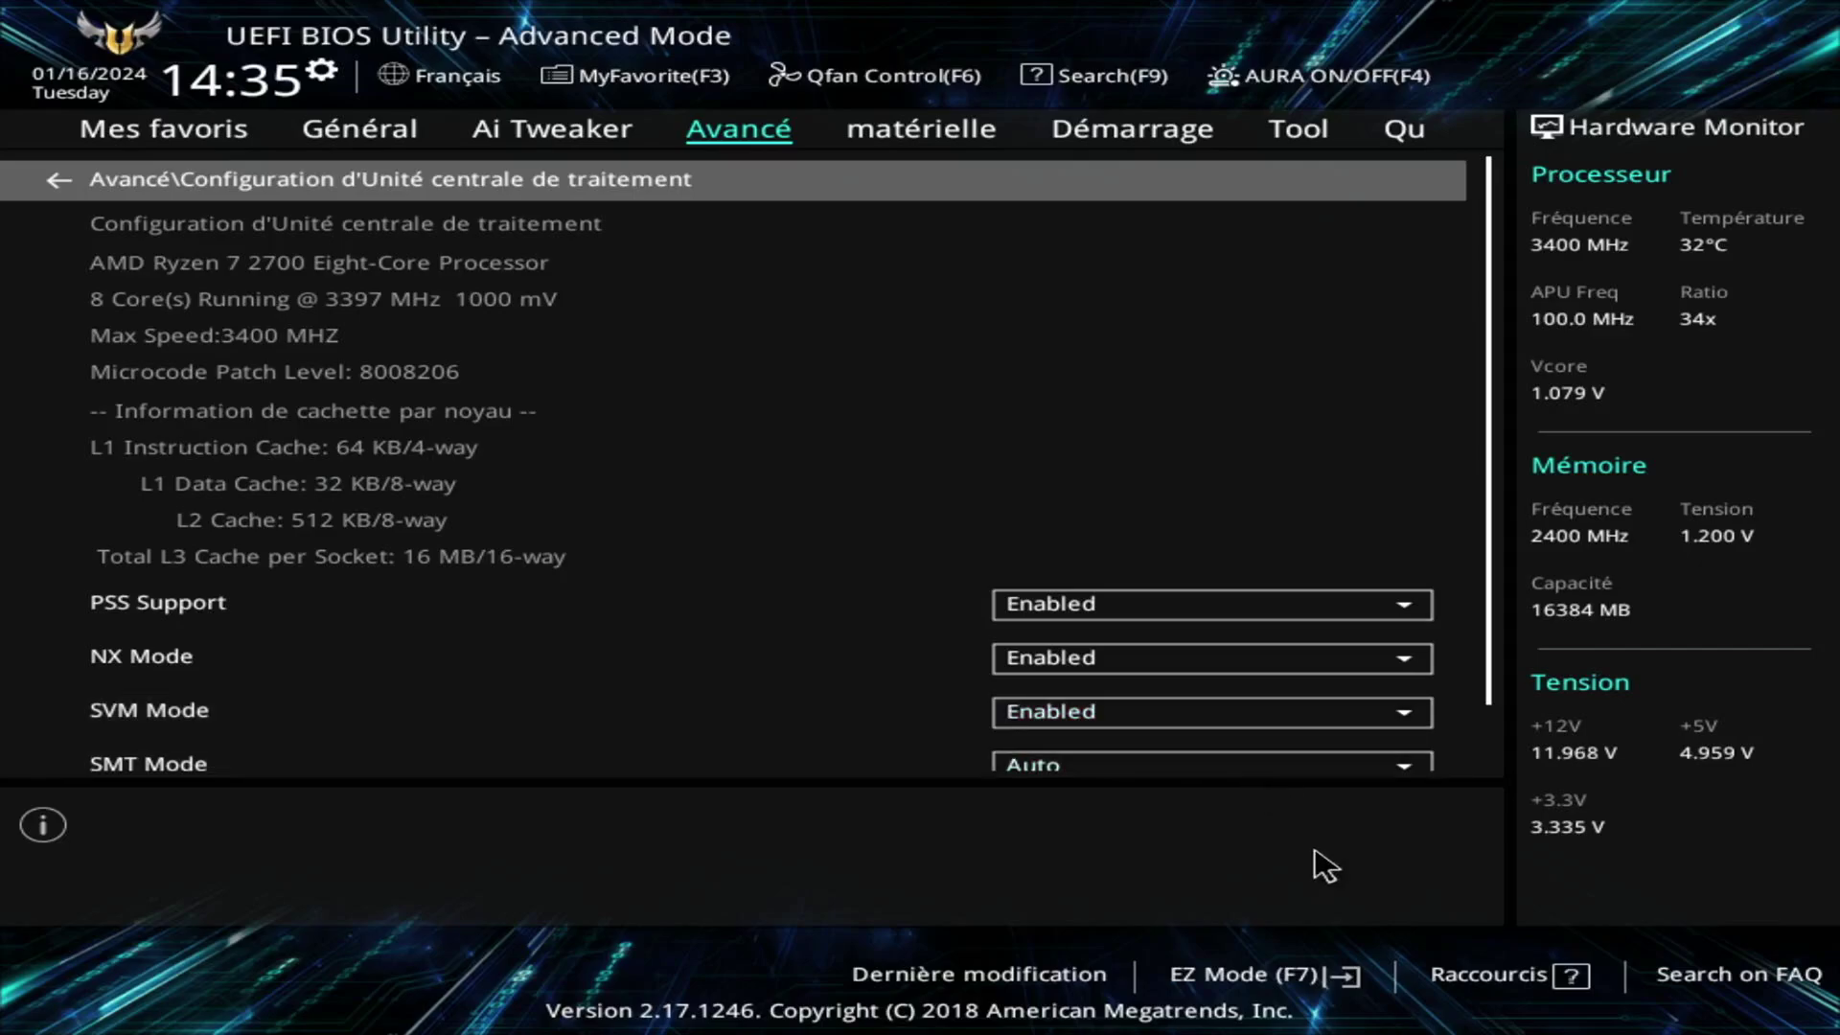
left_click(1294, 983)
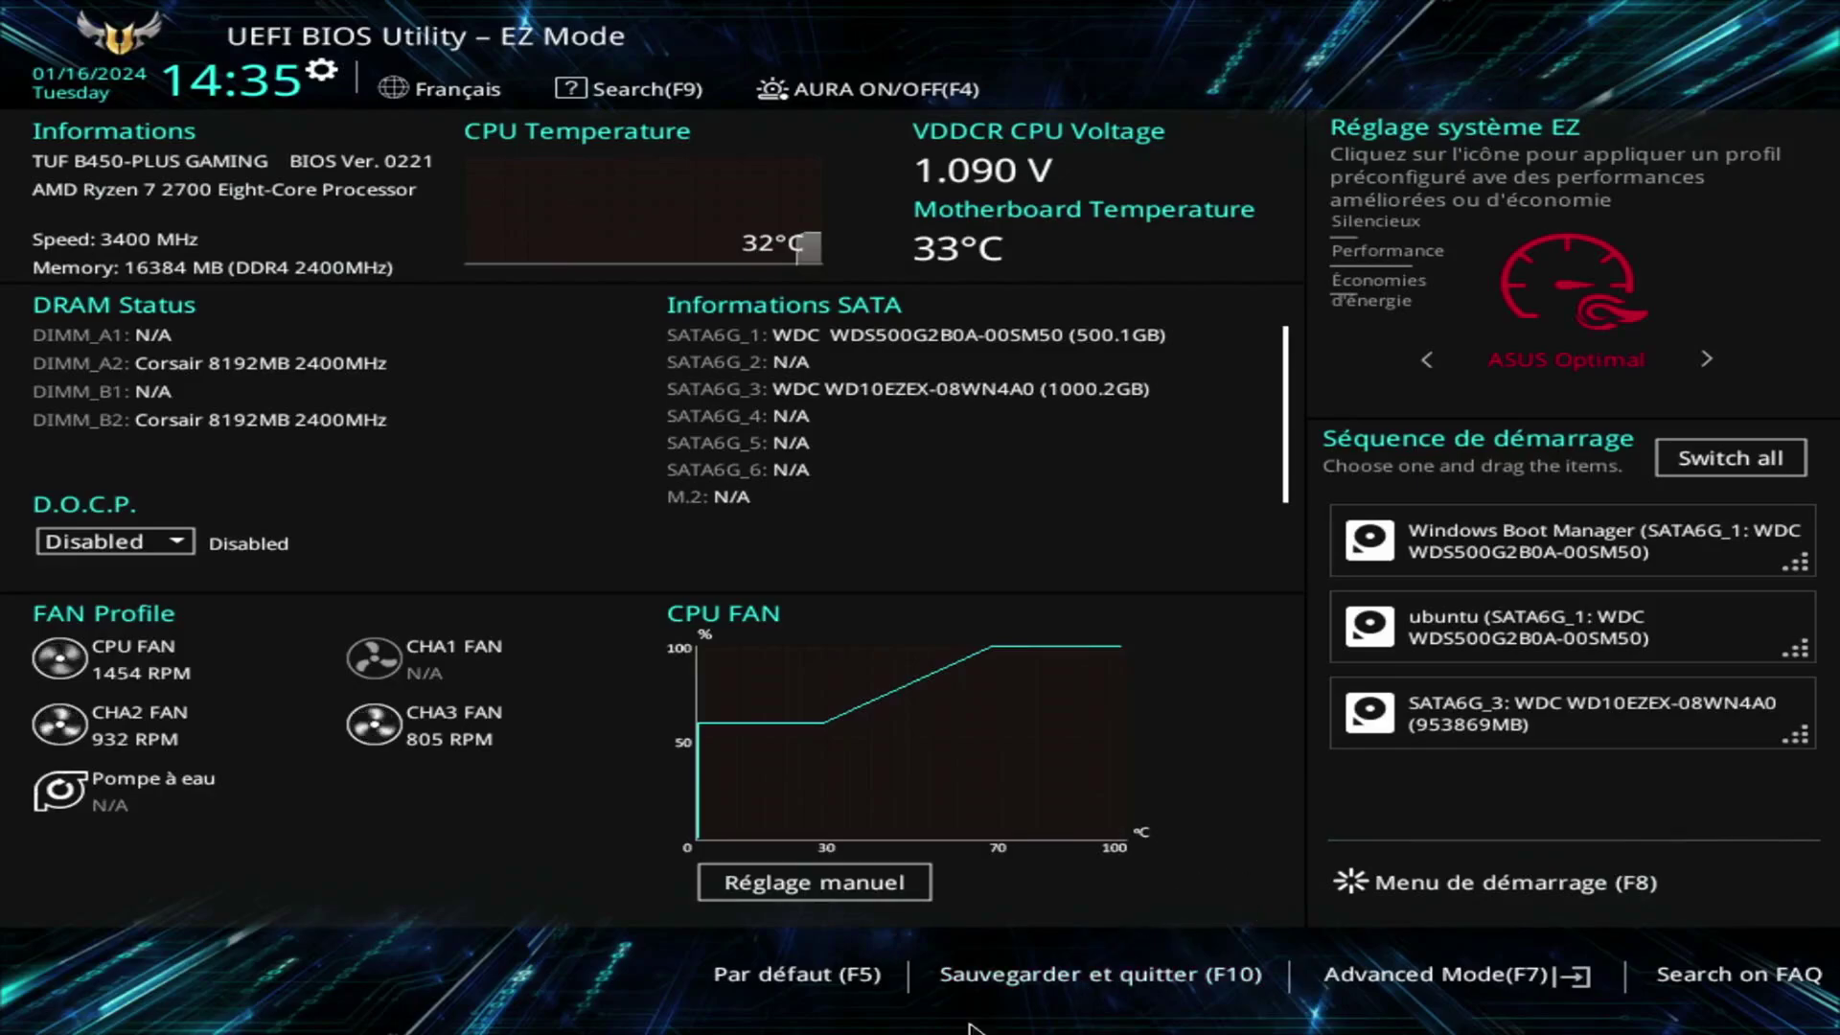
Save the BIOS changes, reboot, and start the Ubuntu Online DS VM.
left_click(1257, 975)
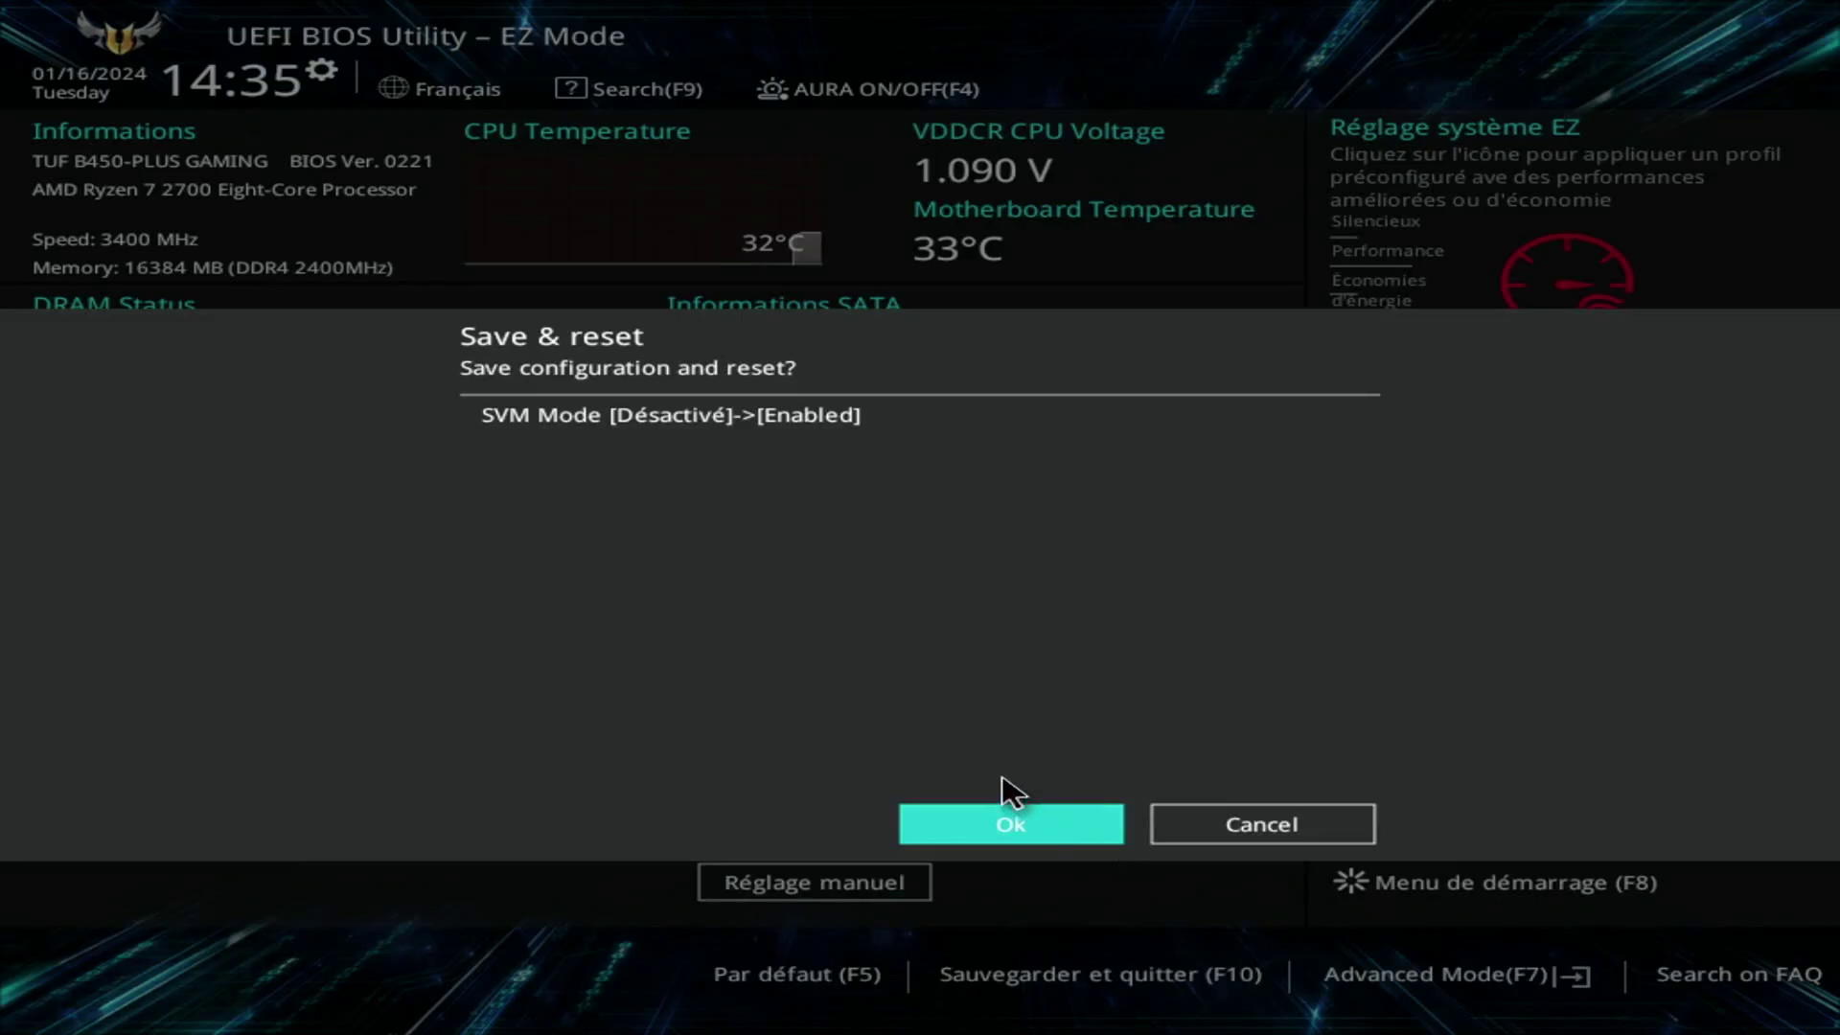
left_click(1060, 824)
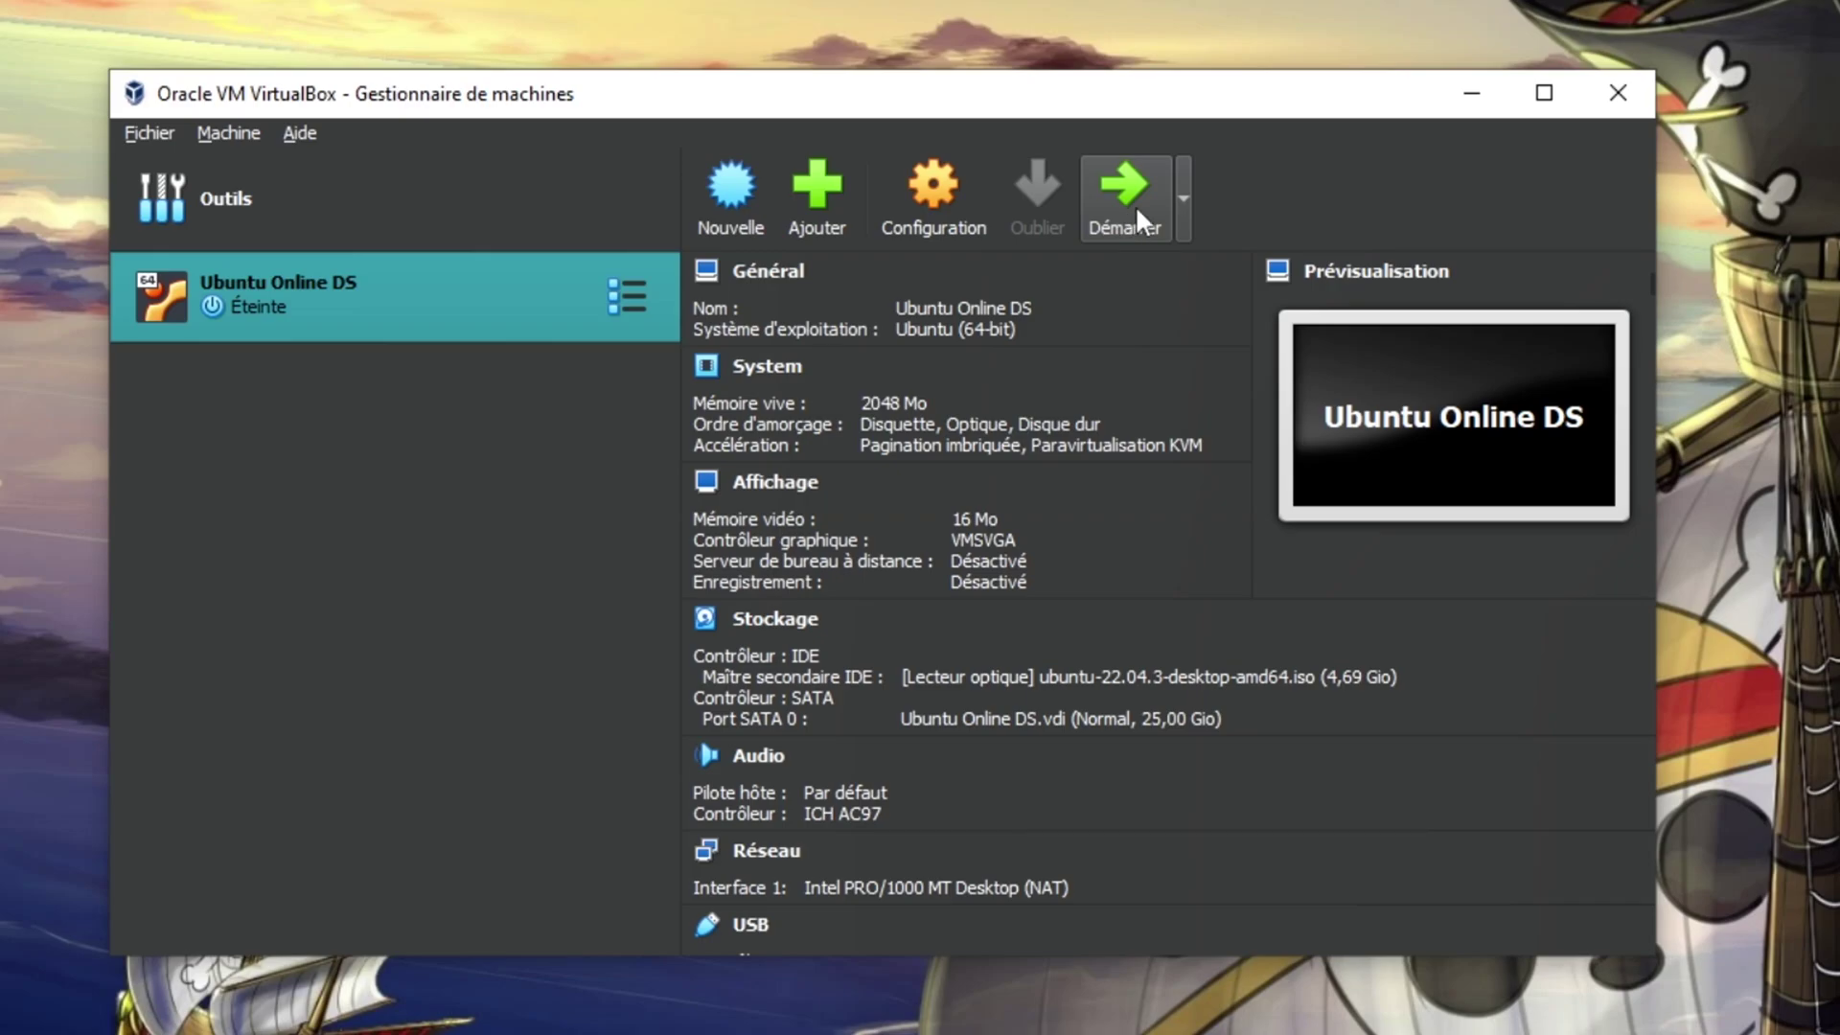
left_click(1138, 221)
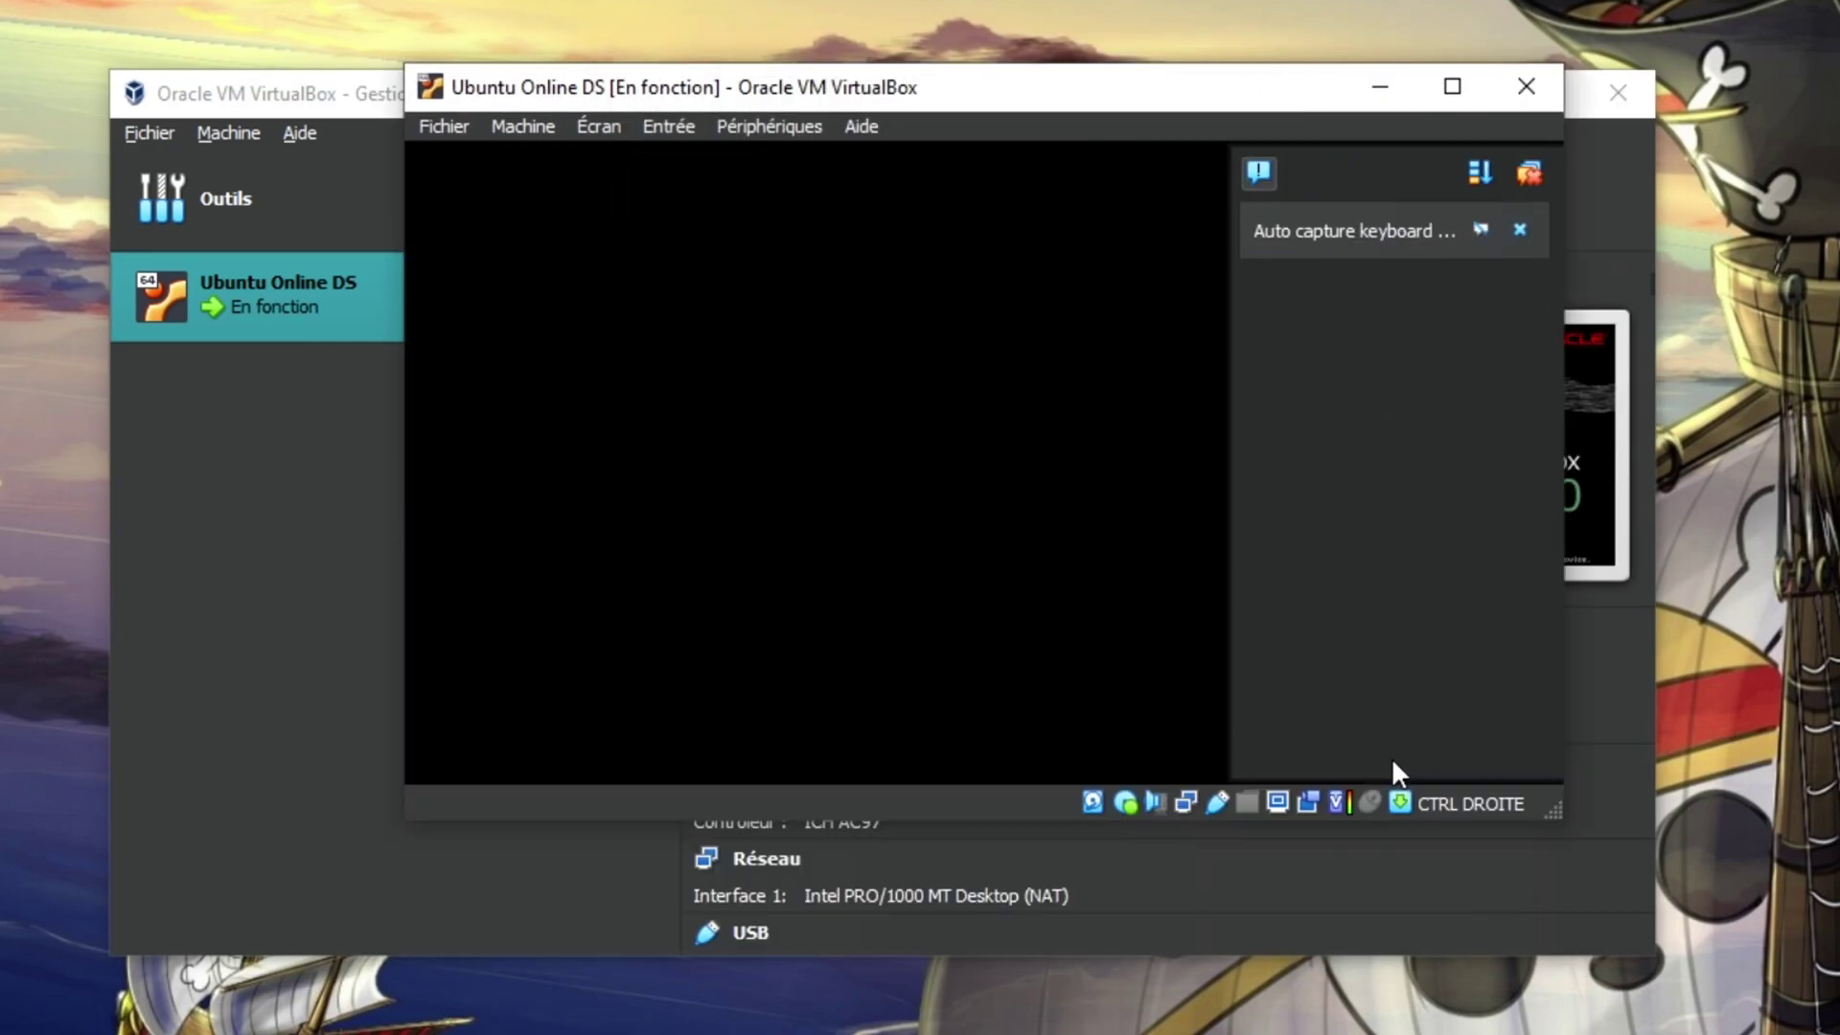
Dismiss the keyboard-capture notice and boot 'Try or Install Ubuntu' from GRUB.
left_click(1519, 228)
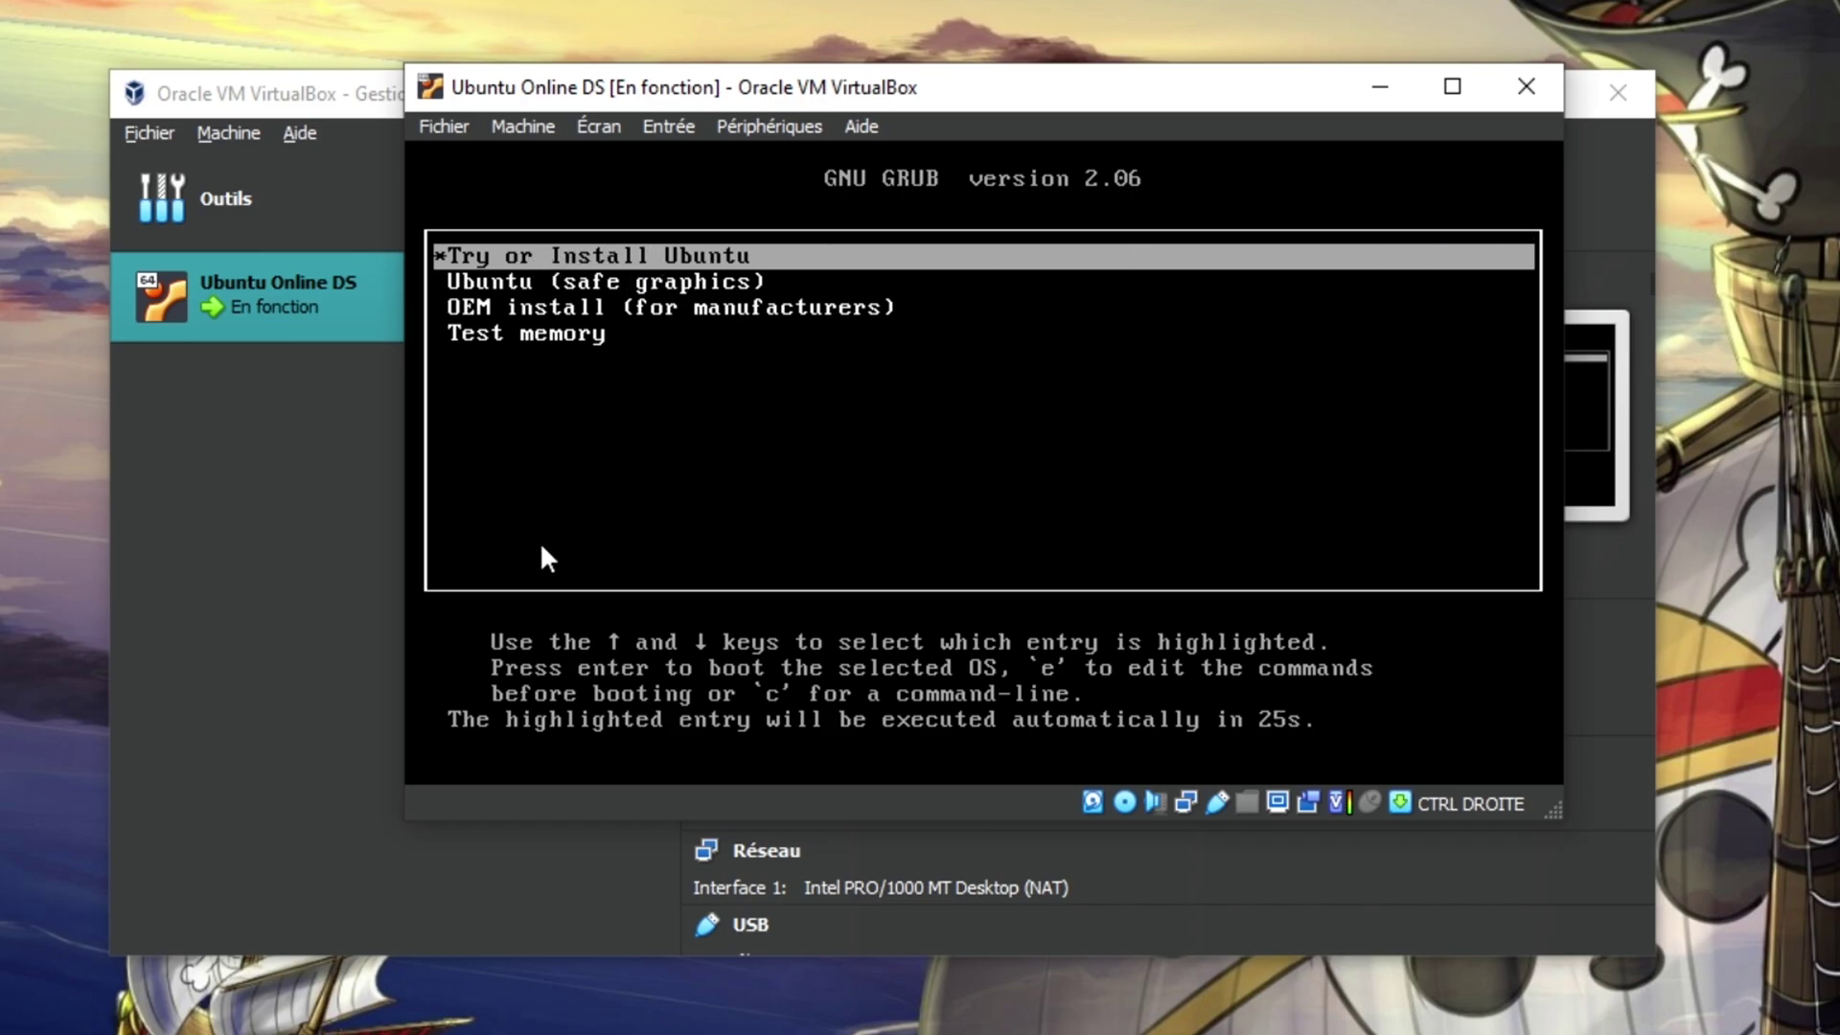
key("Return")
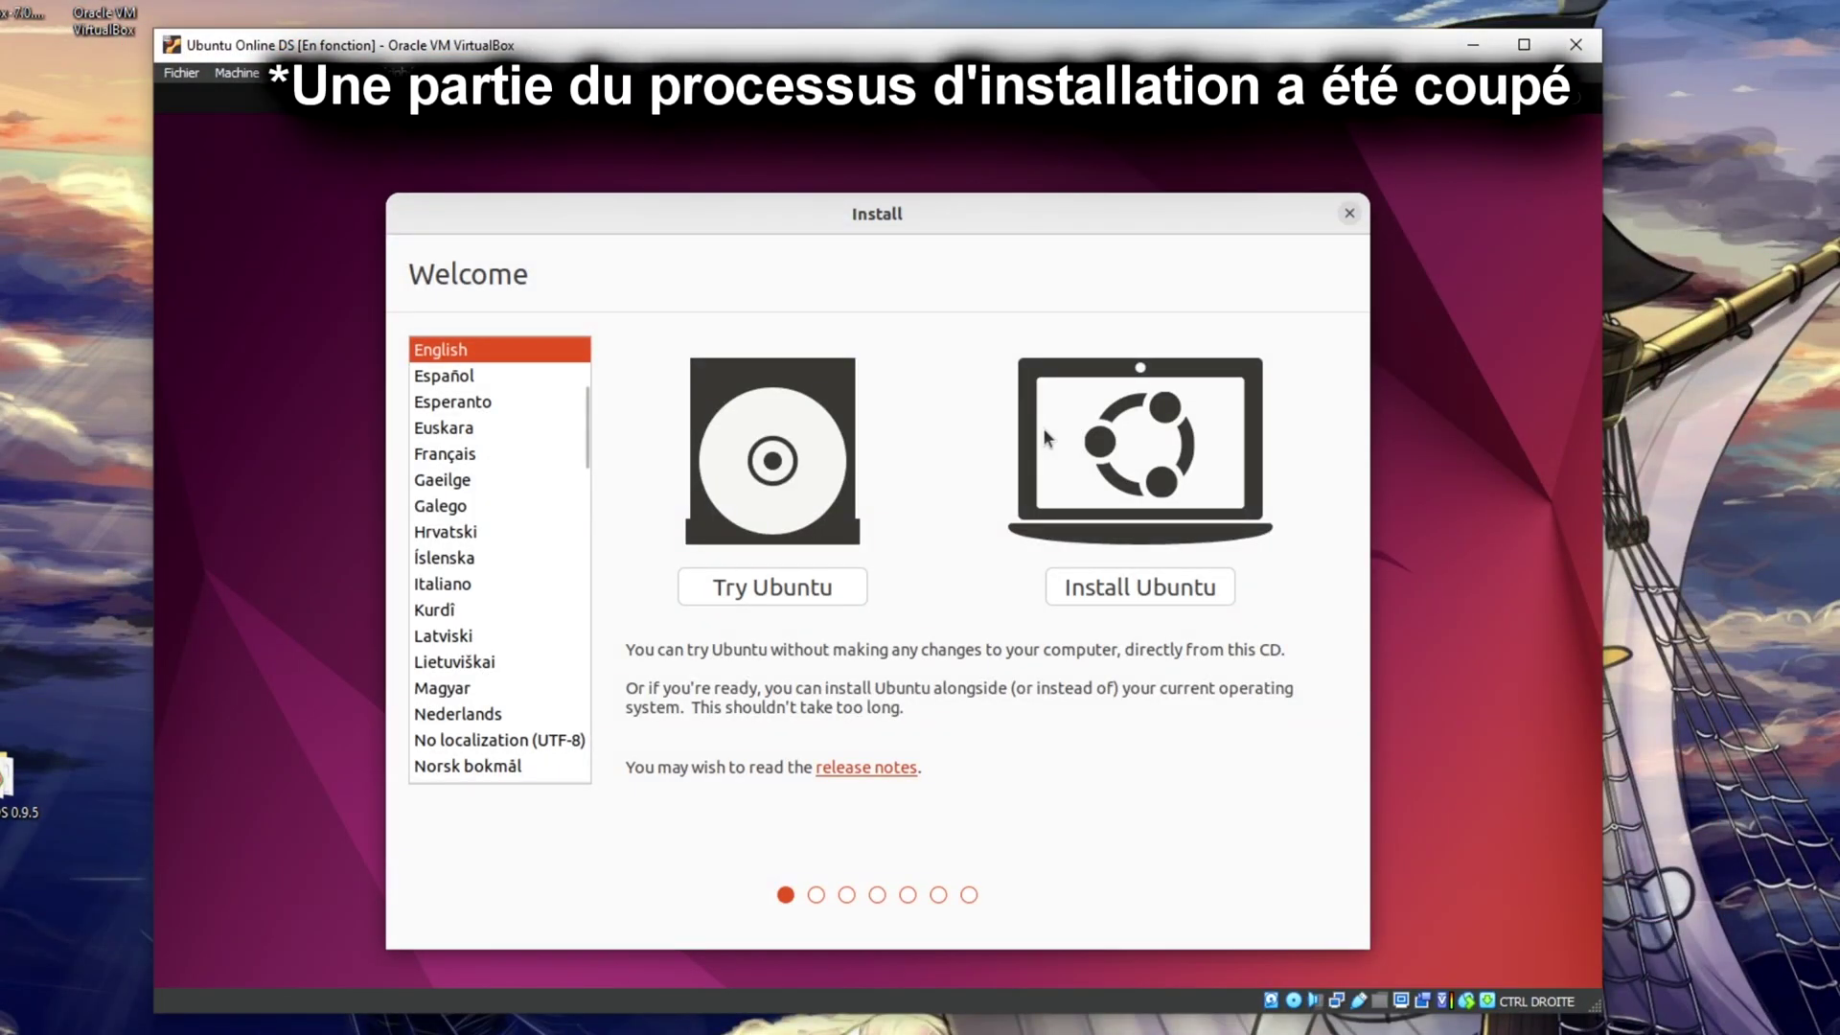
Install Ubuntu in Français with the French (AZERTY) keyboard layout.
left_click(462, 456)
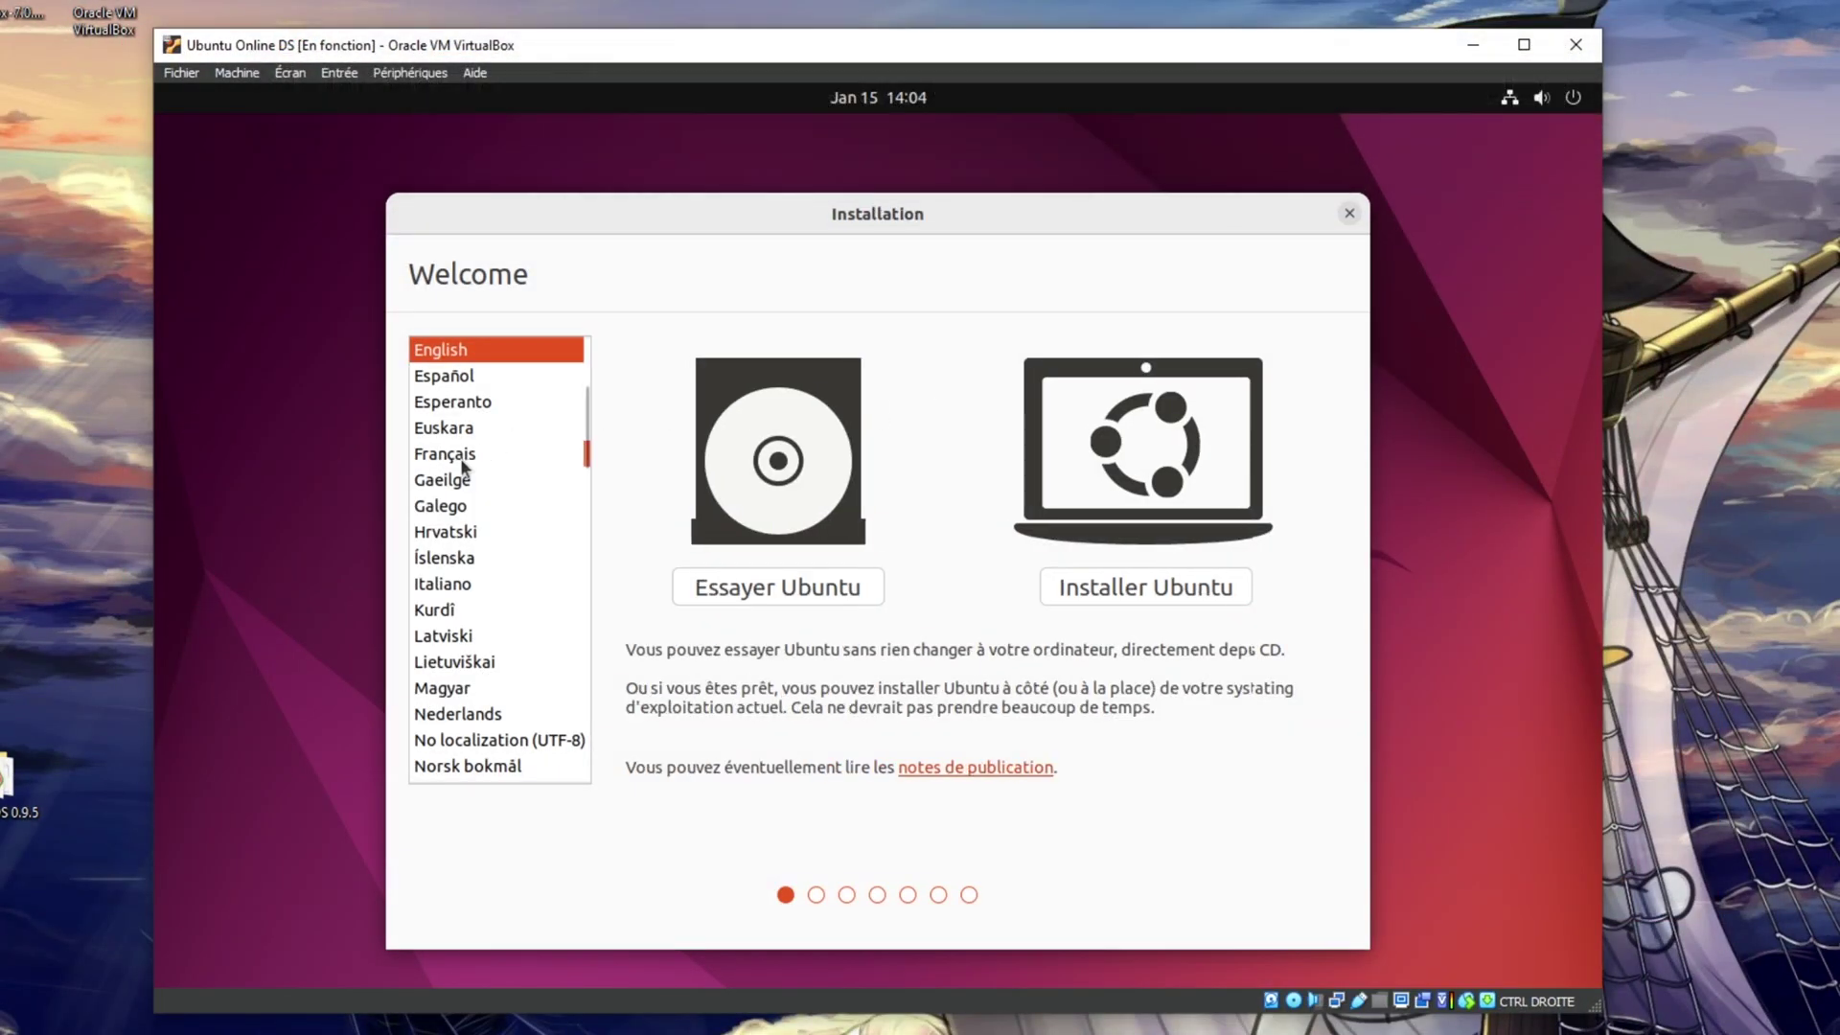
left_click(1148, 589)
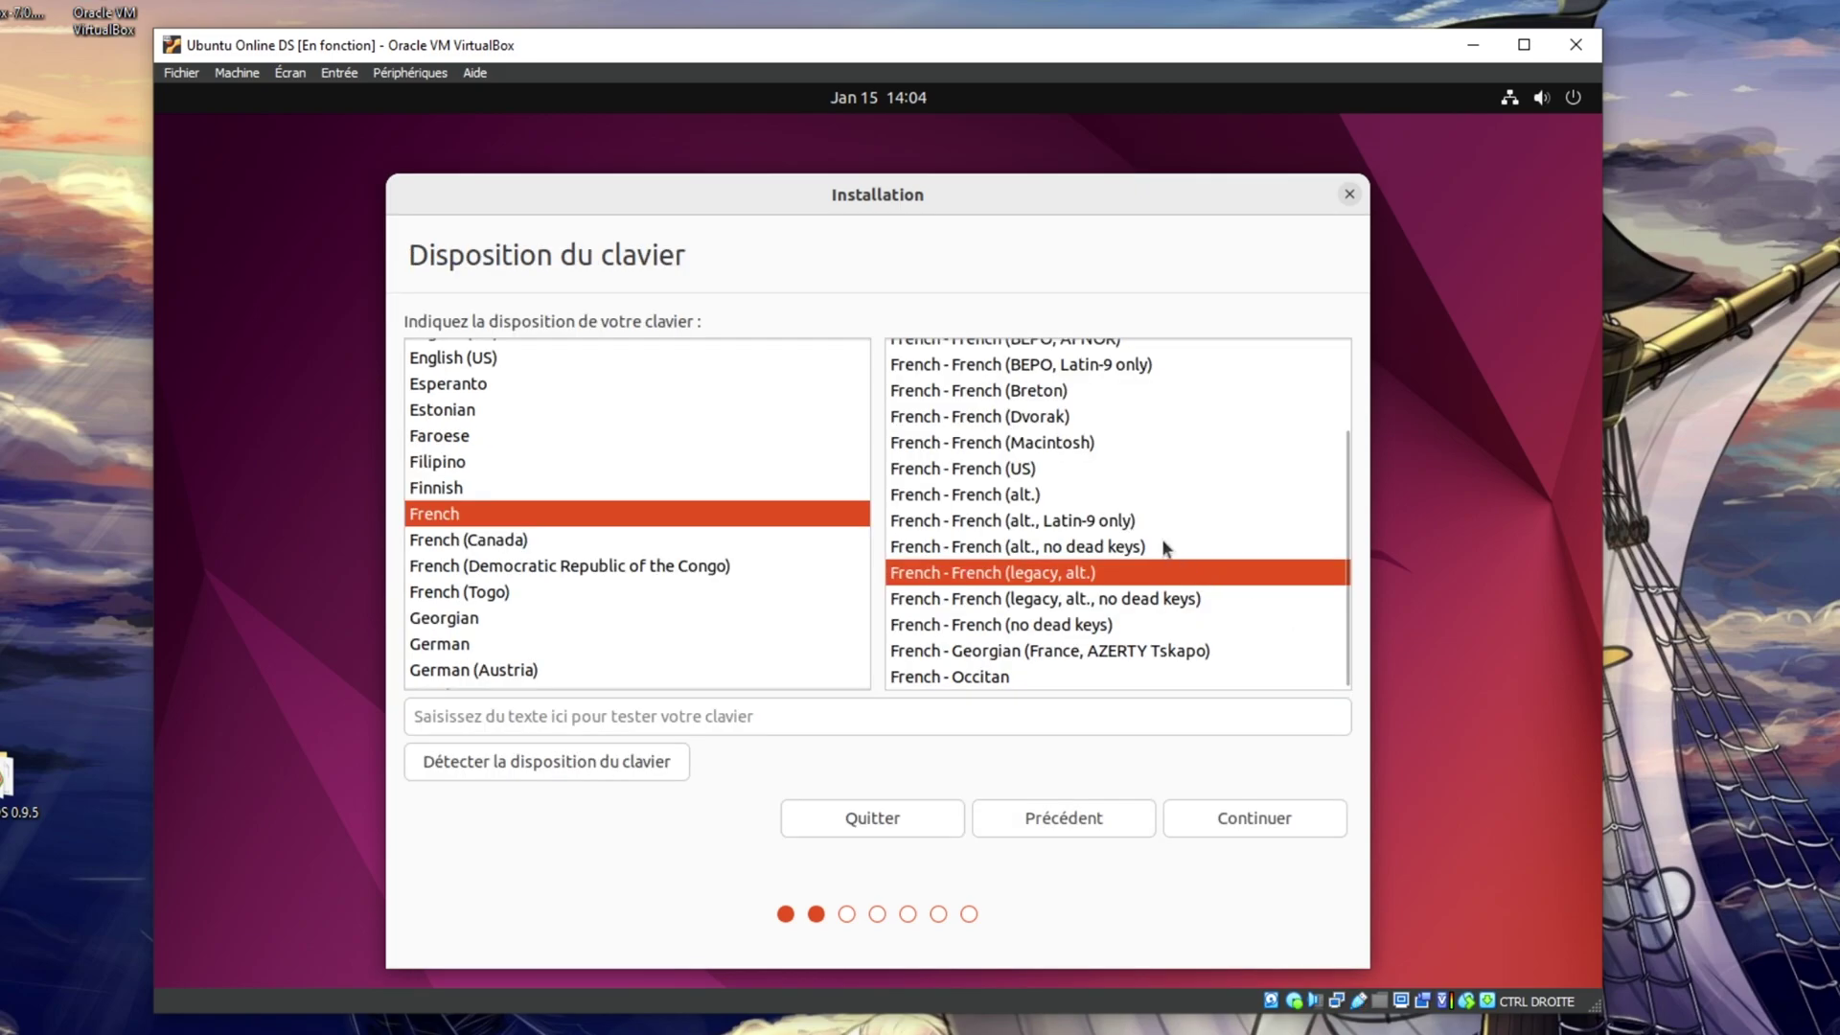
scroll(1117, 546, "up", 2)
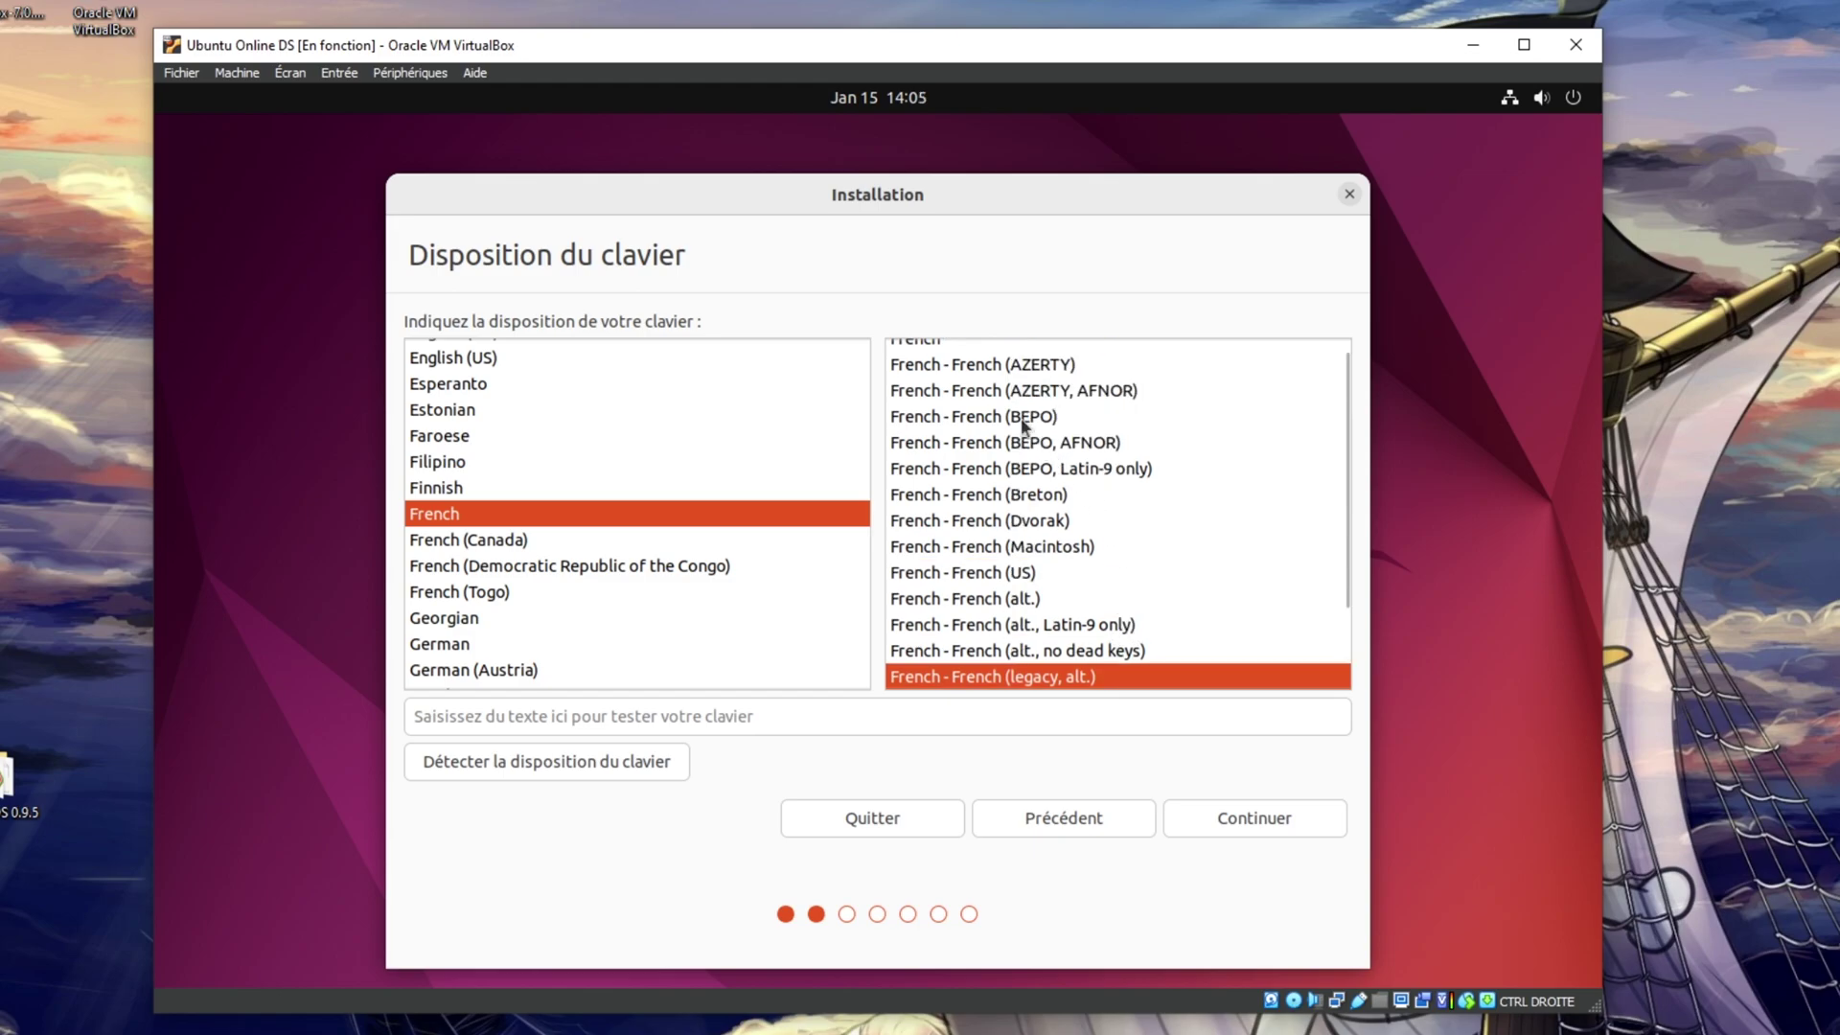
left_click(1100, 362)
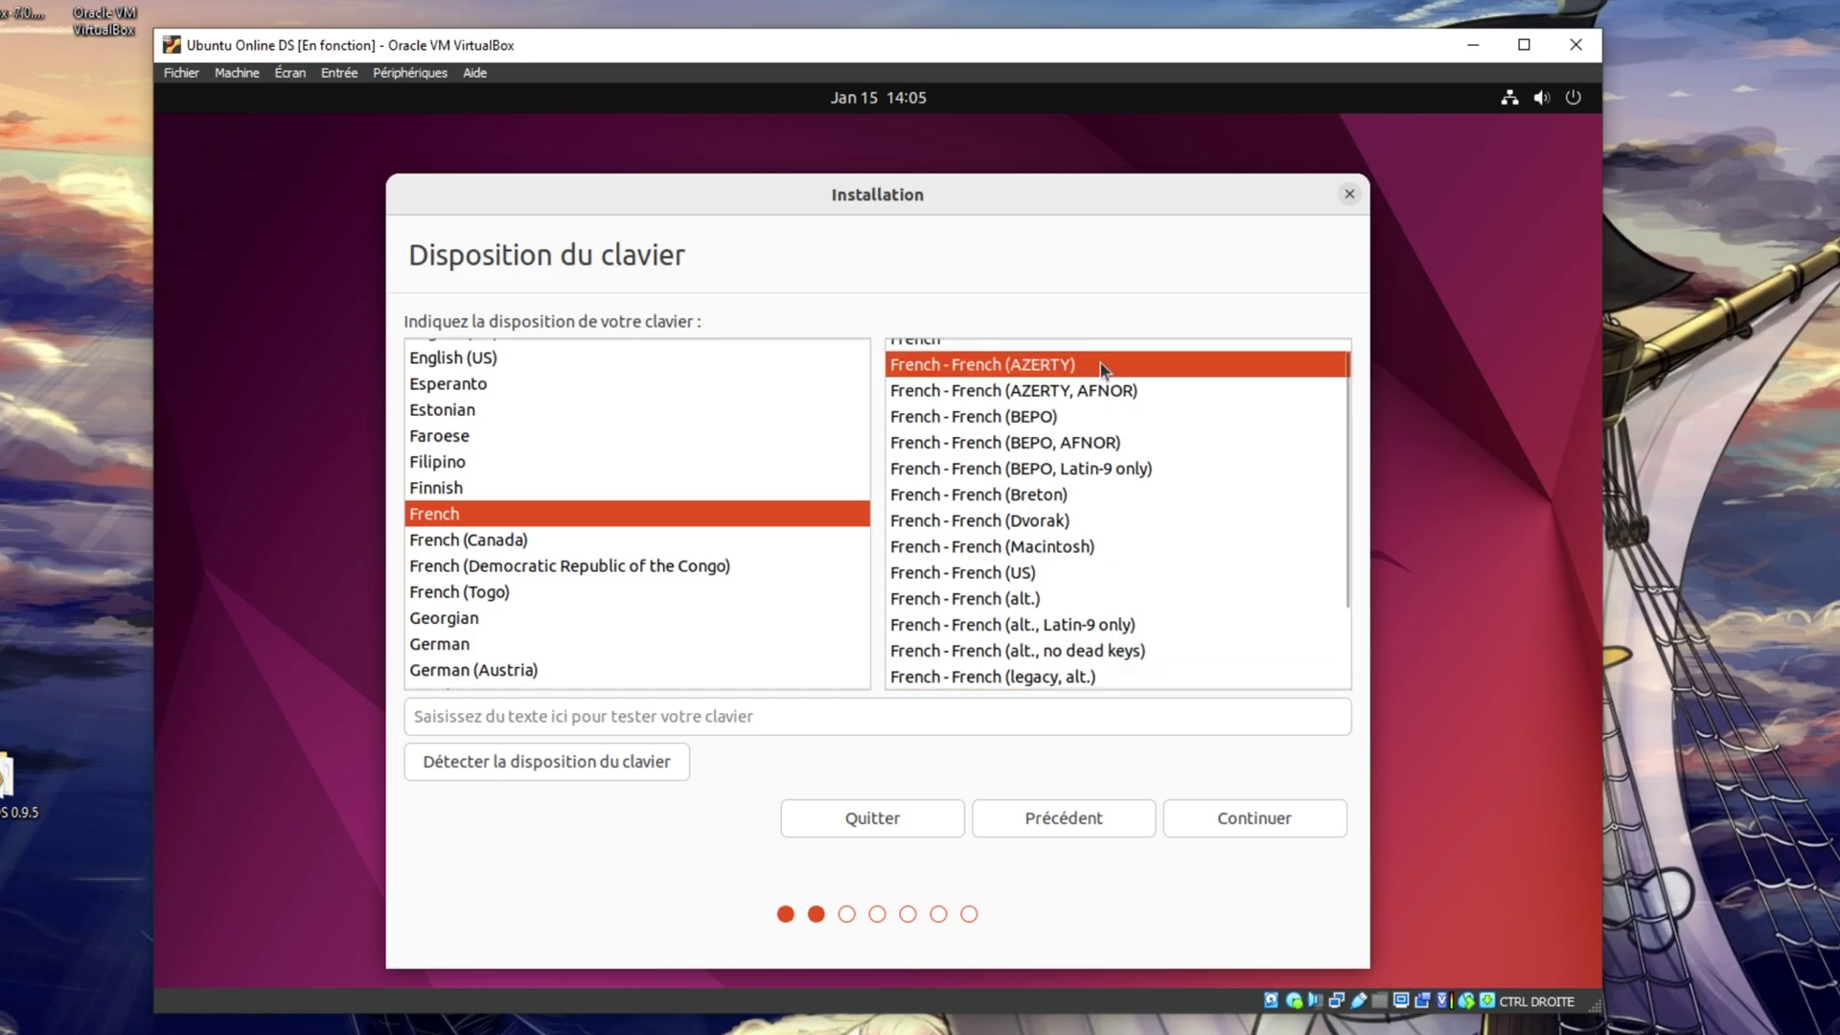
left_click(1264, 820)
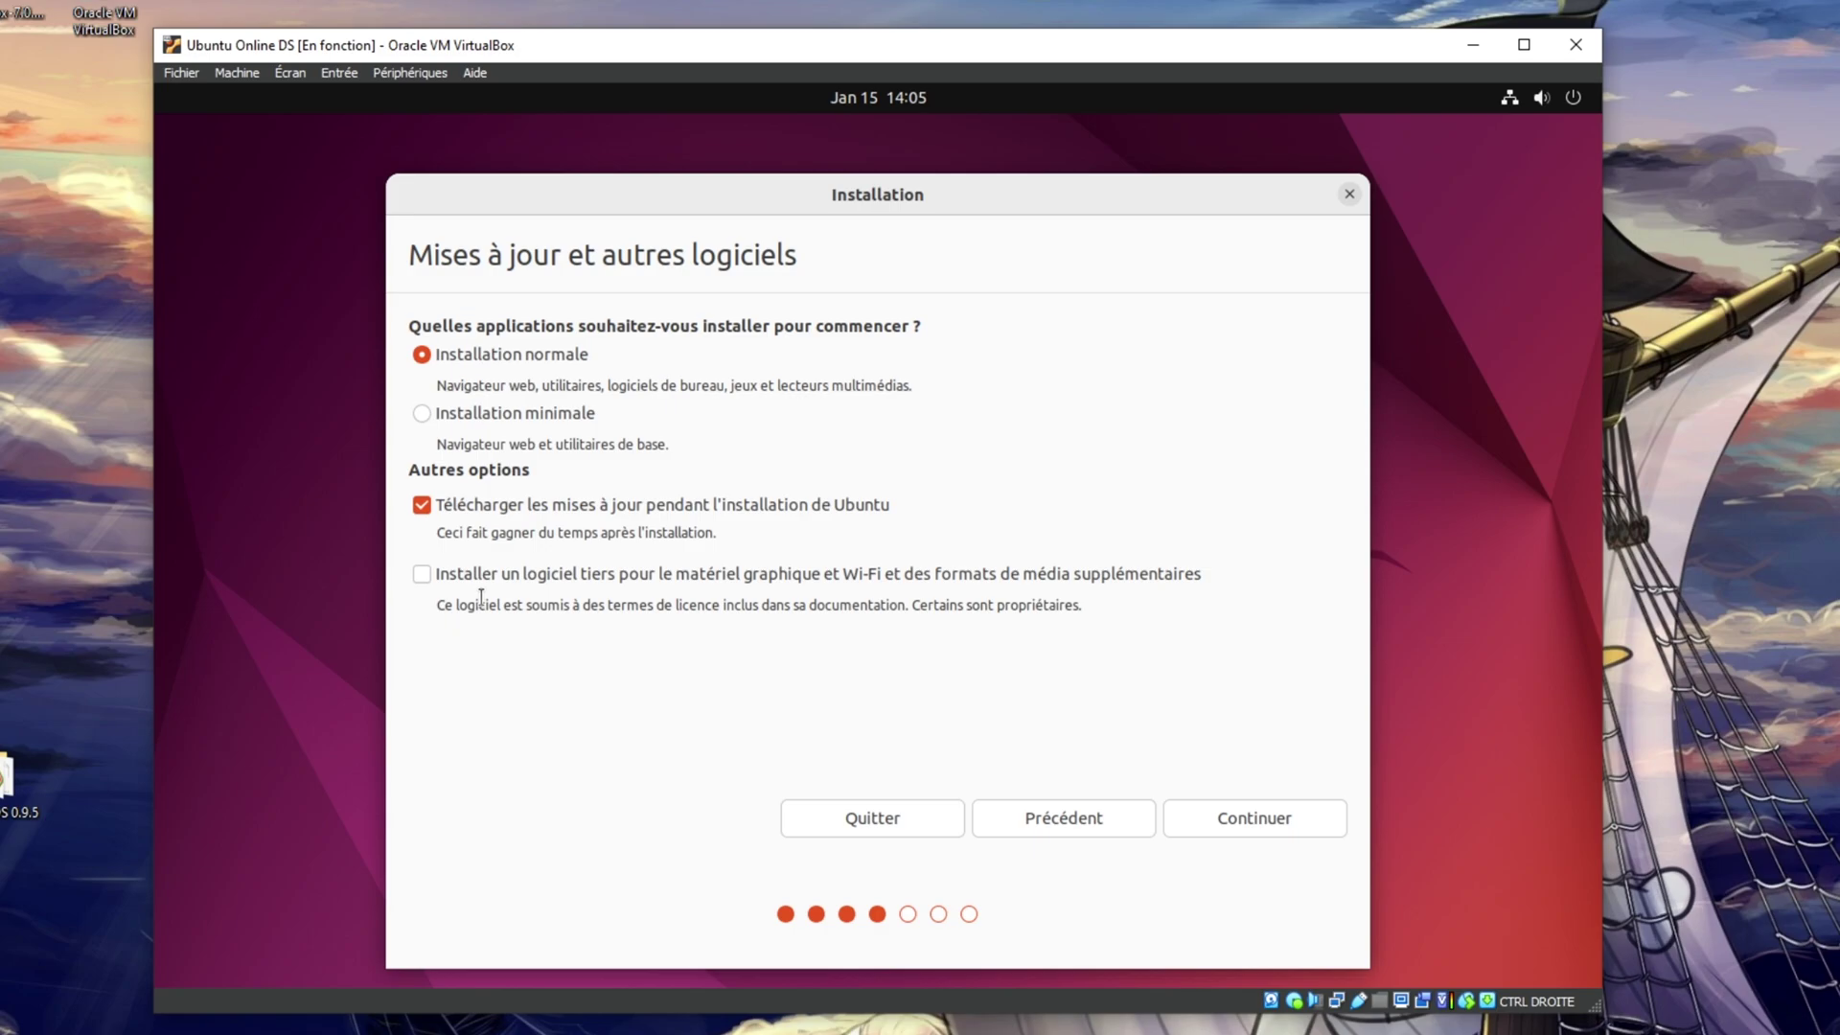
Include third-party software, erase the whole disk for Ubuntu, and accept Paris as the location.
left_click(421, 575)
left_click(1251, 820)
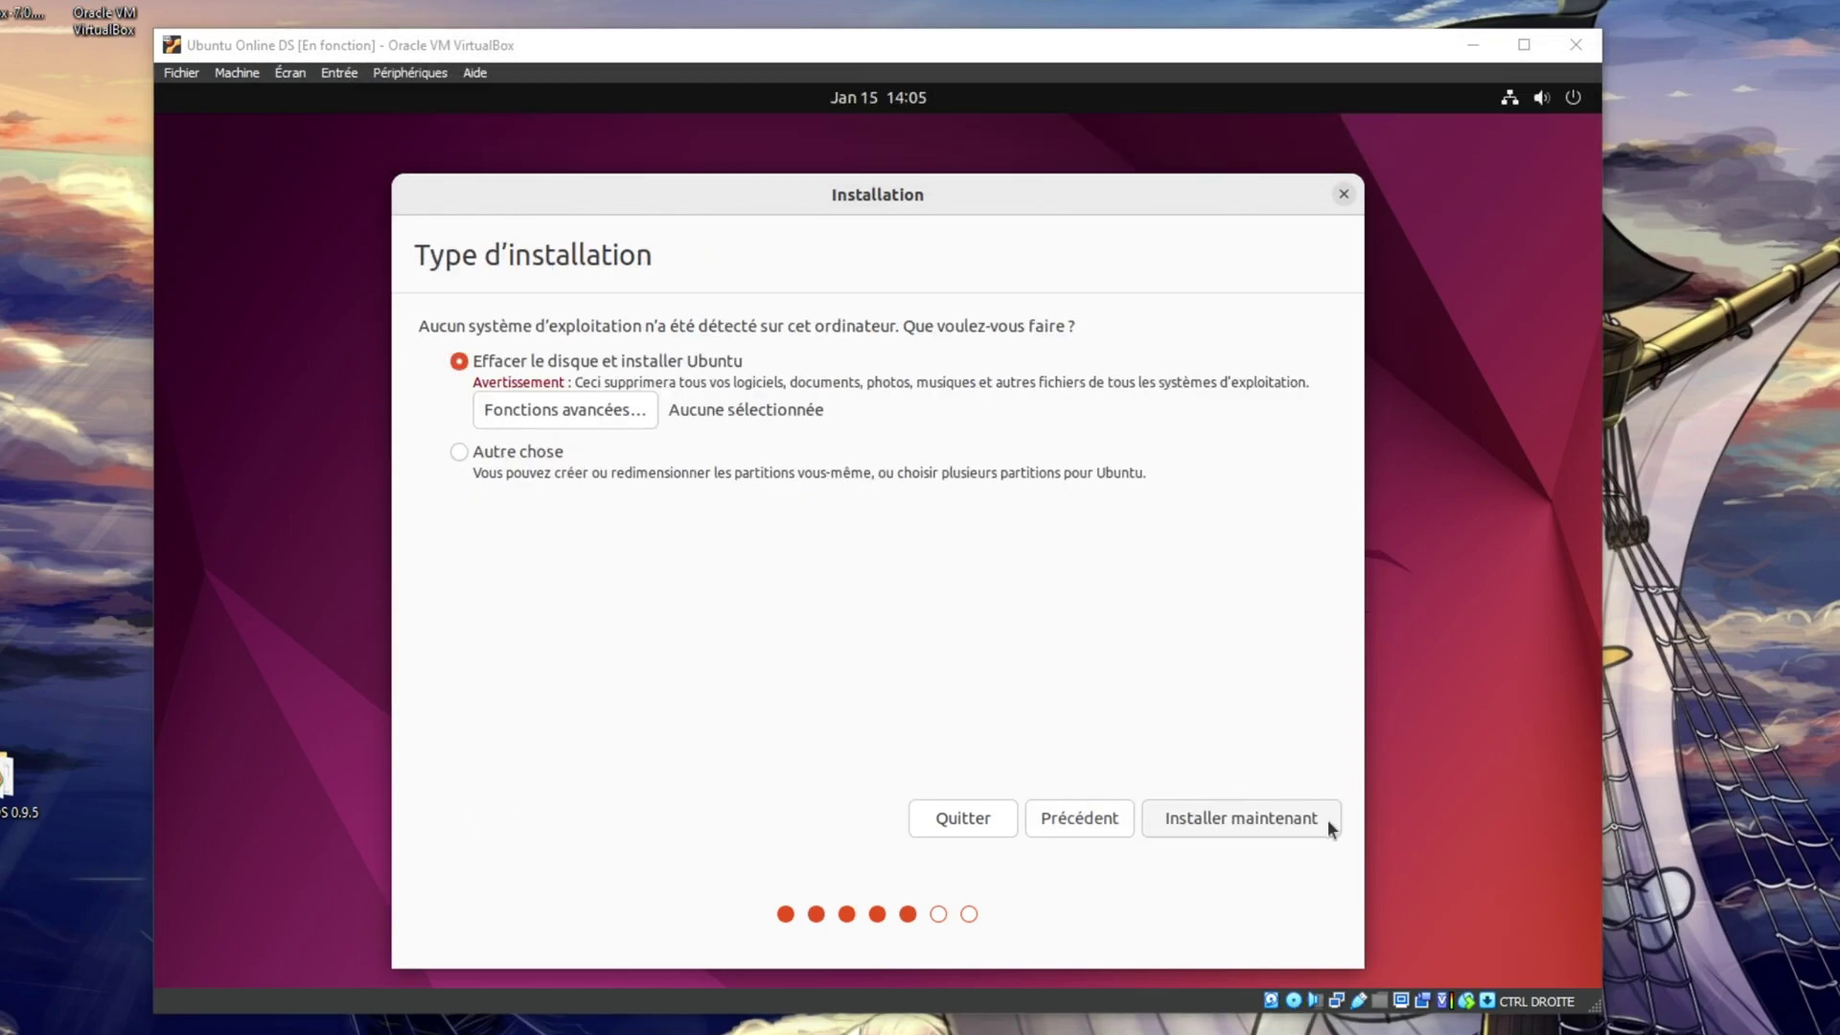
left_click(1329, 821)
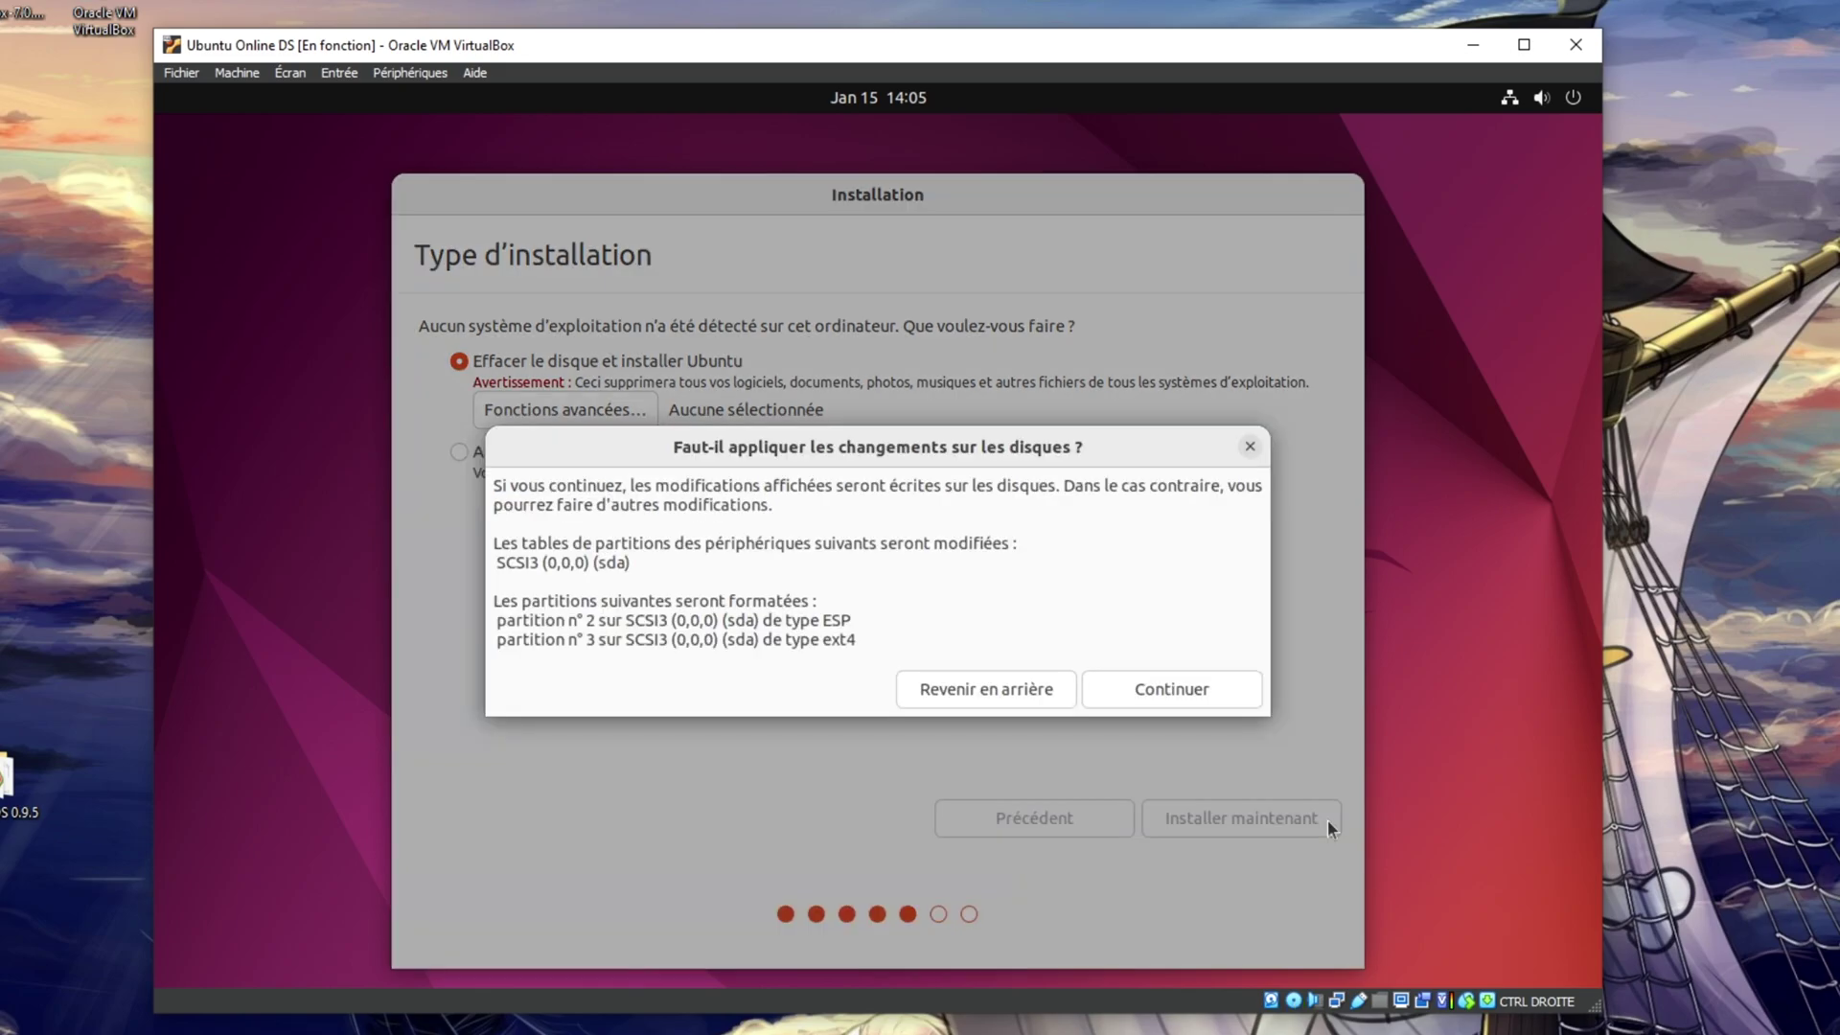
left_click(1229, 683)
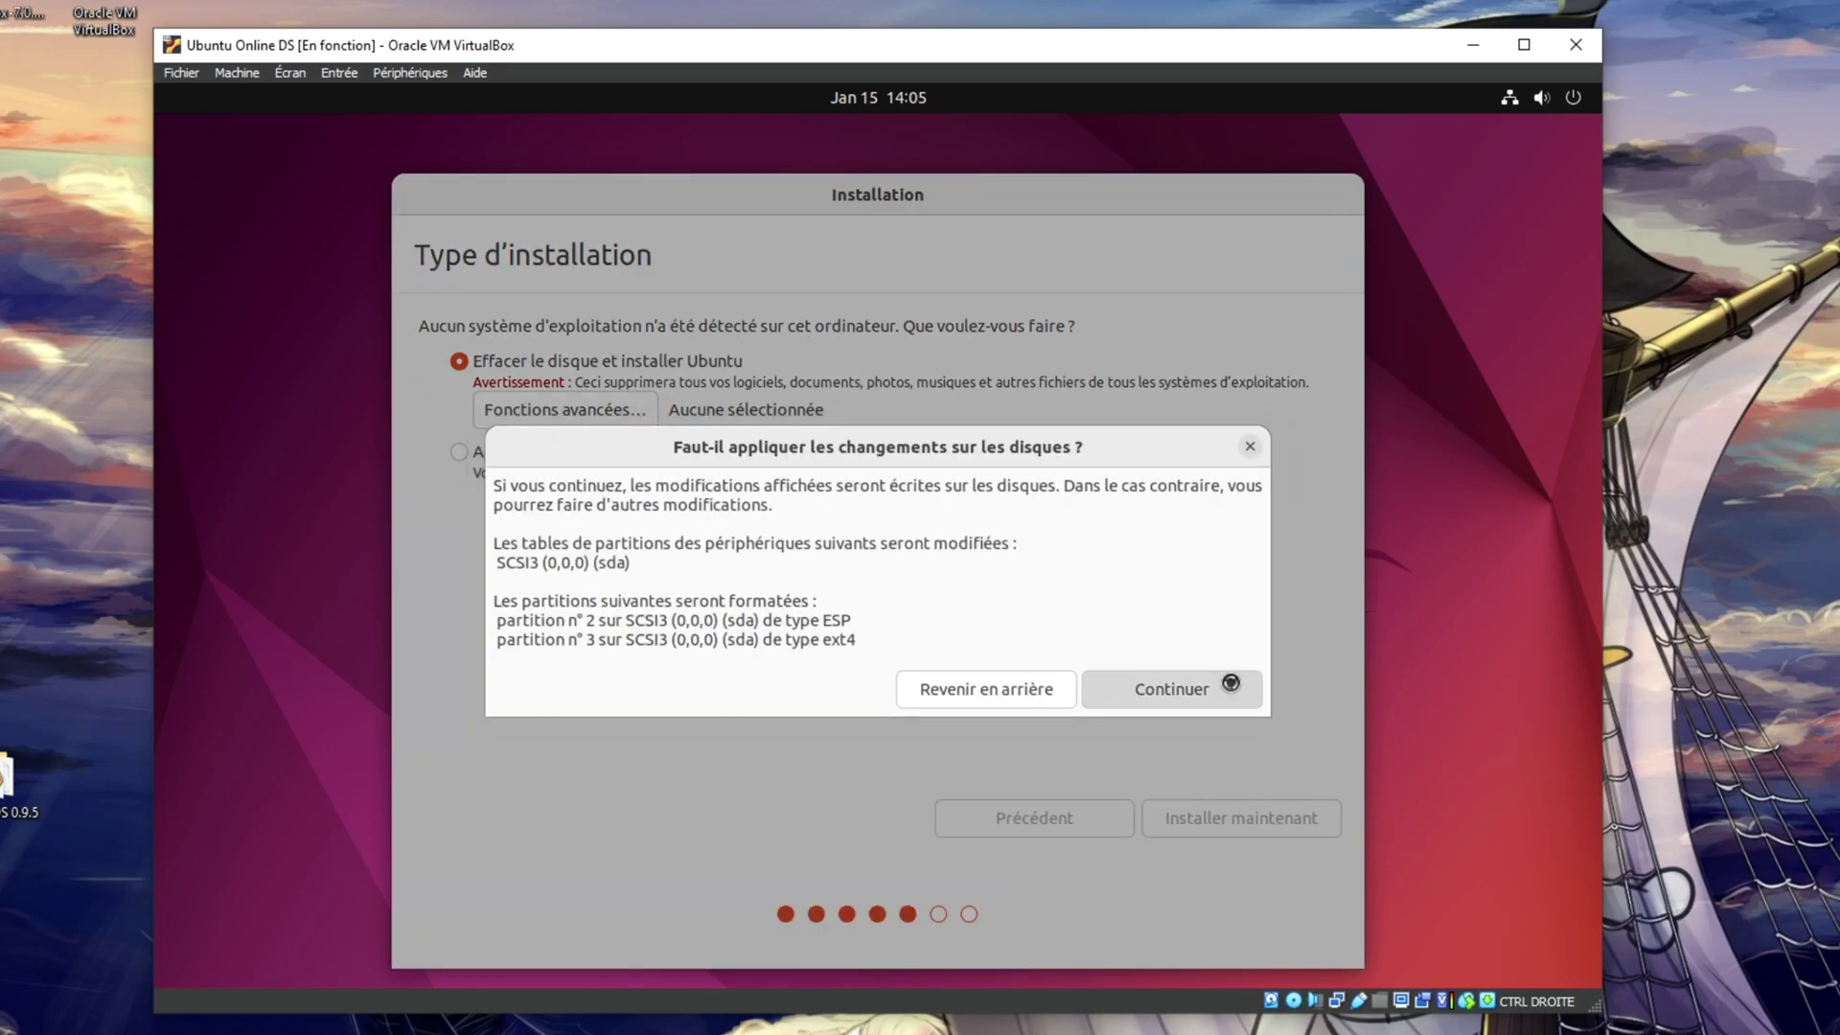
left_click(1319, 820)
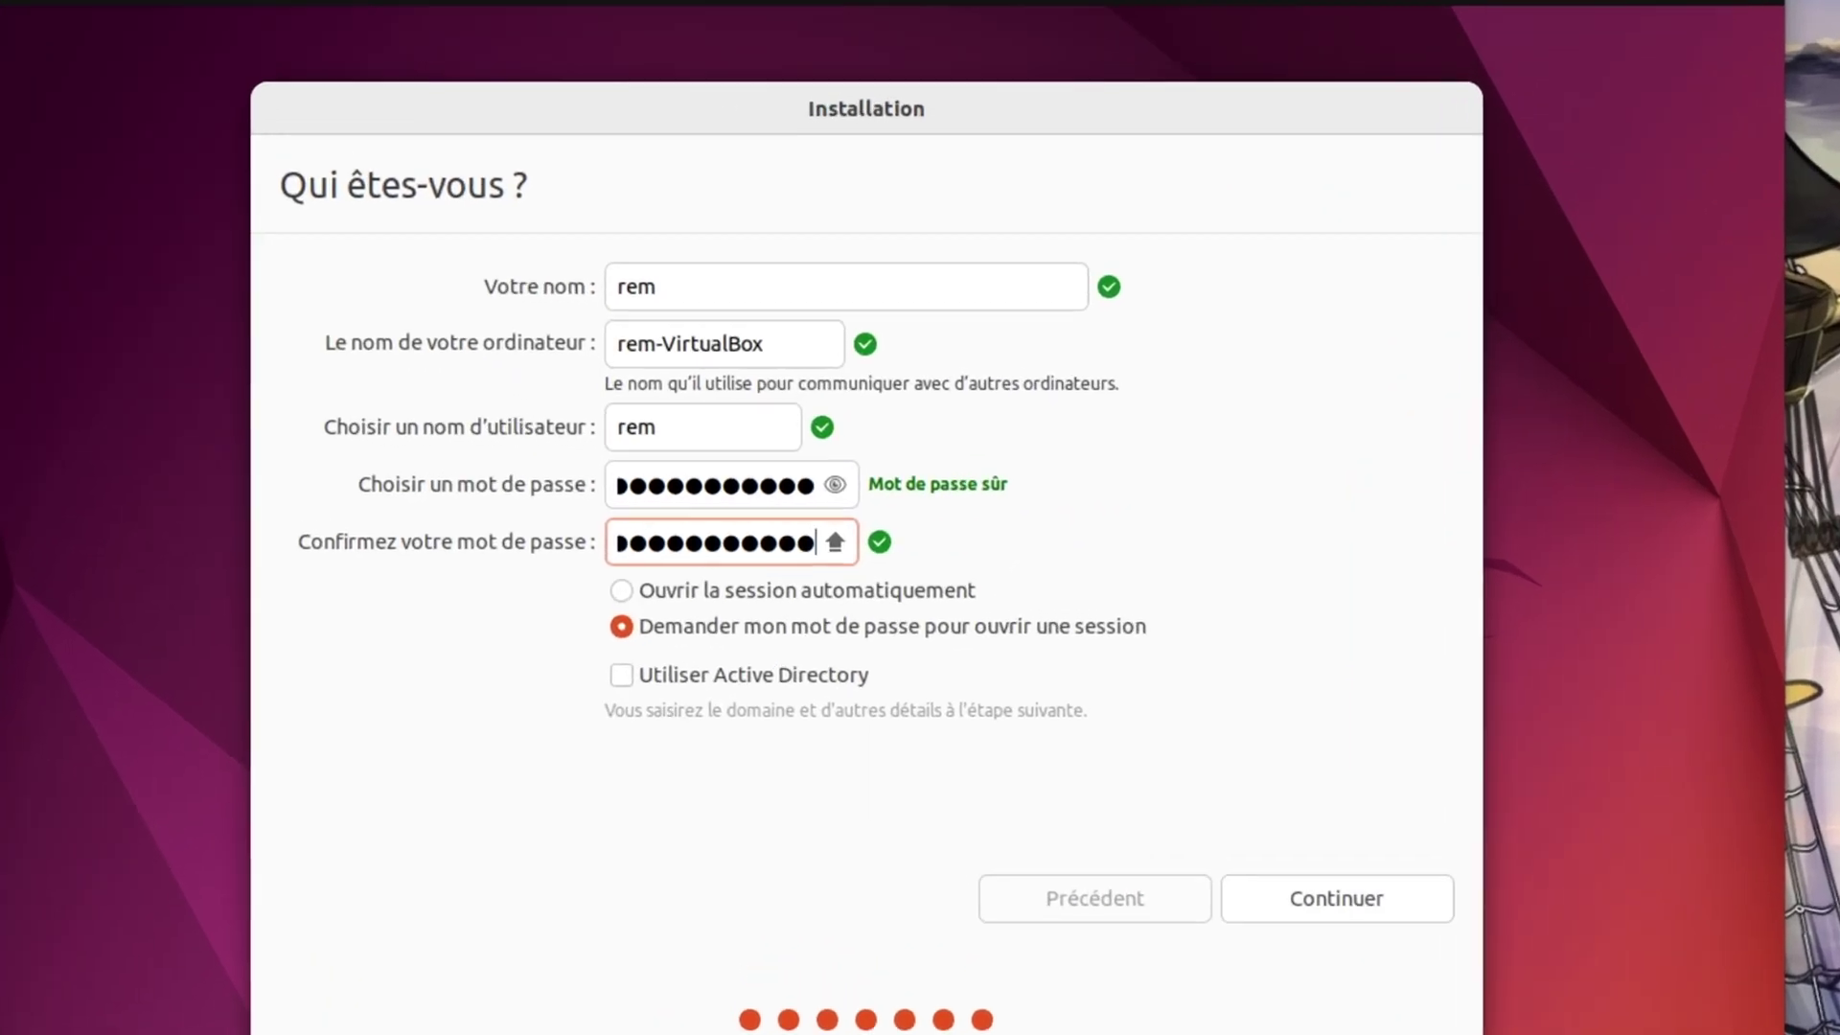
Turn off caps lock, submit the name, computer name, username and password, and let installation finish.
key("Caps_Lock")
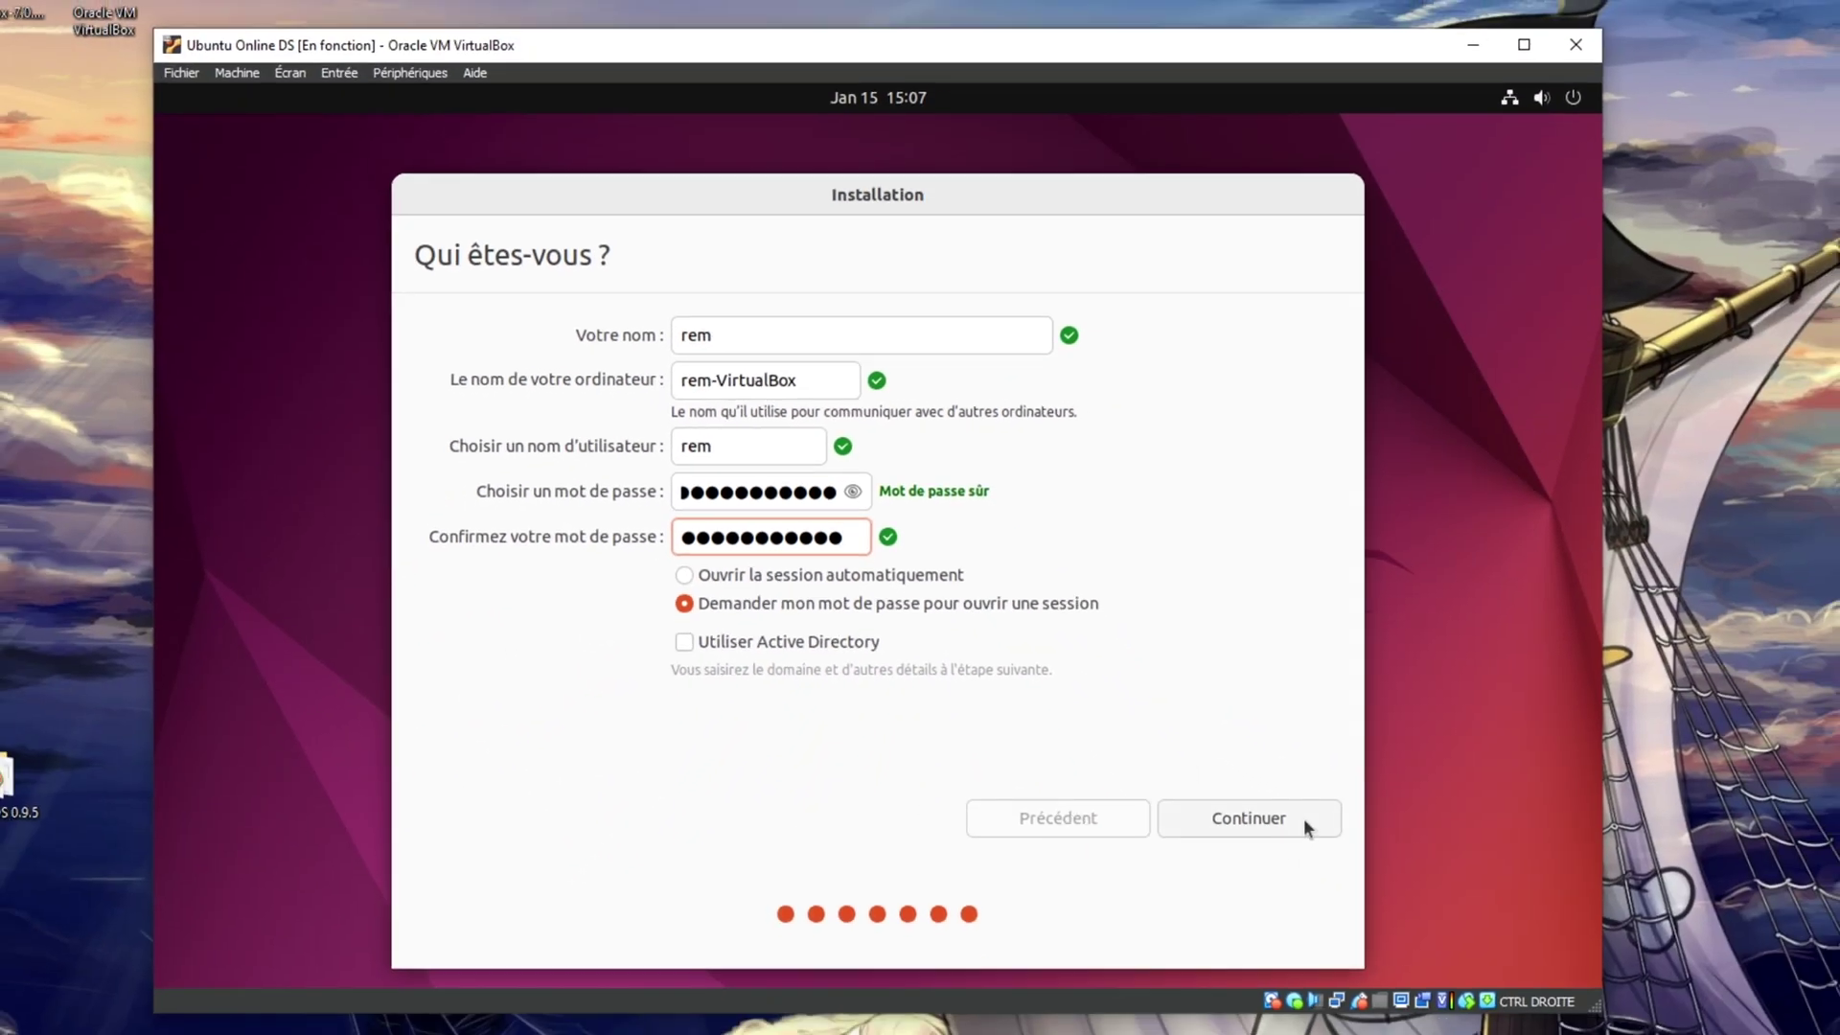
left_click(1308, 822)
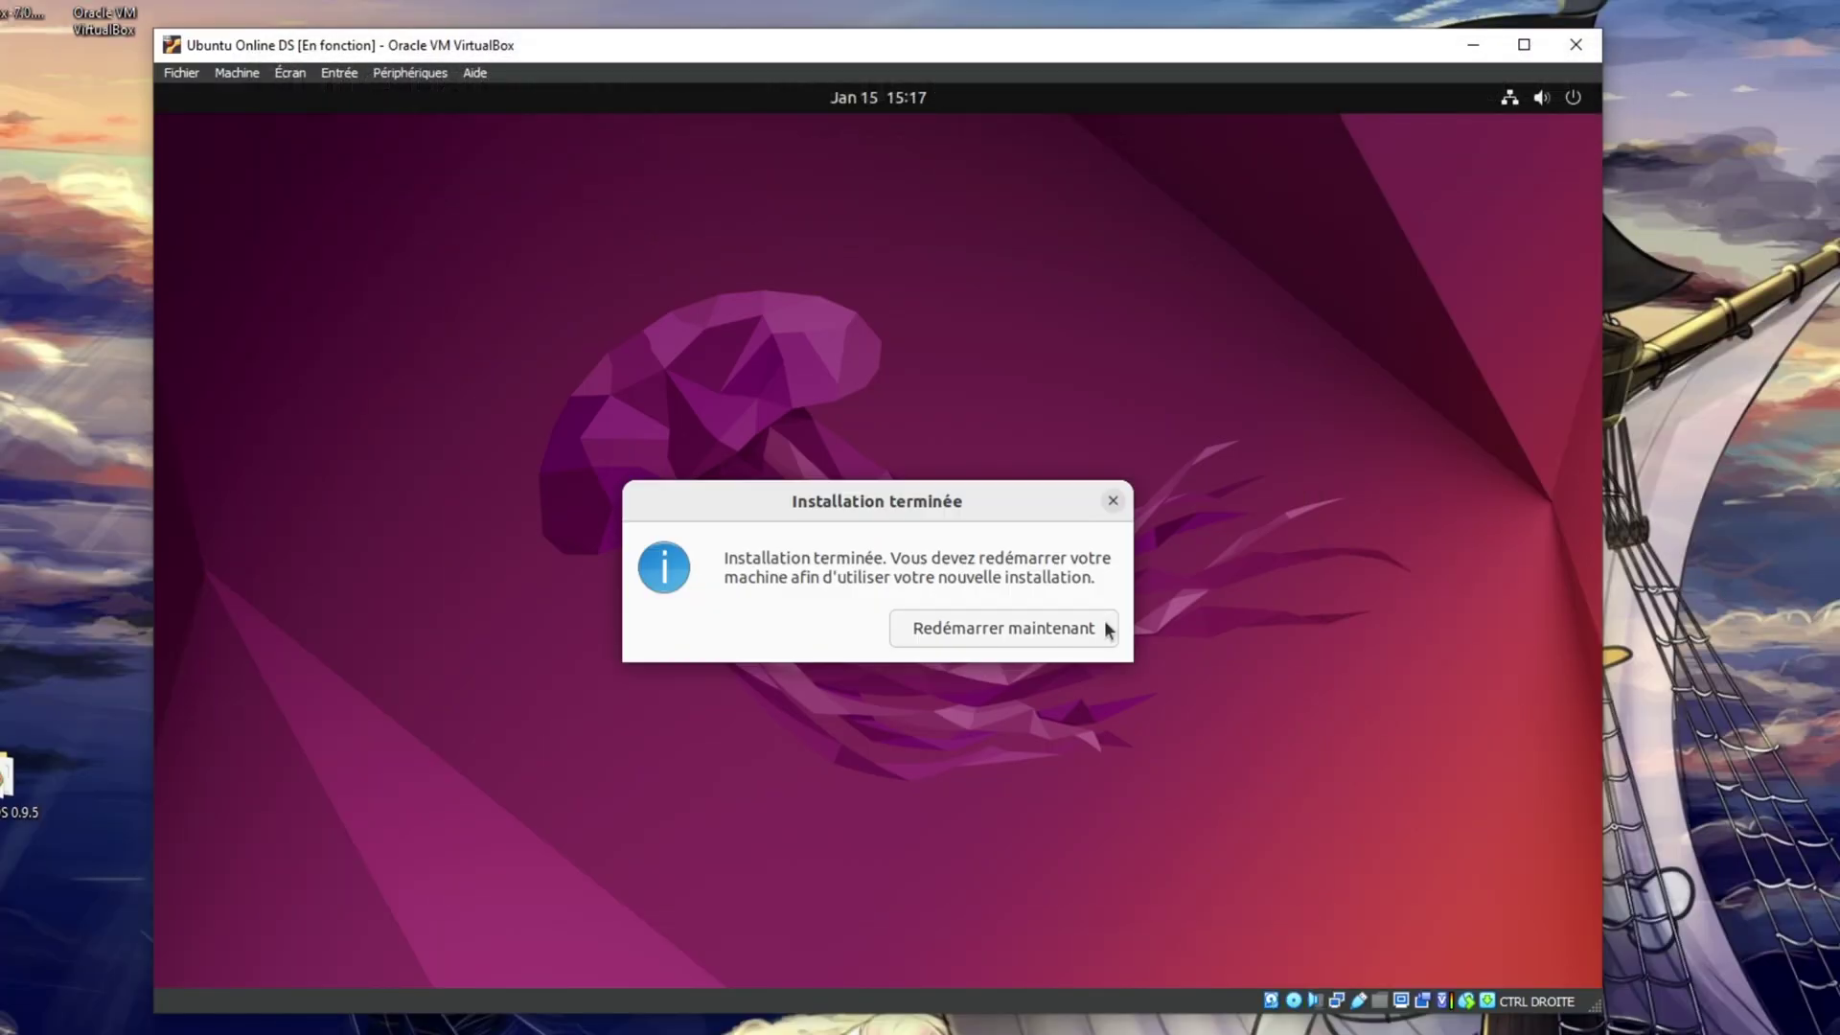
Restart the VM, confirm the installation medium prompt, and log in to the new Ubuntu account.
left_click(1106, 624)
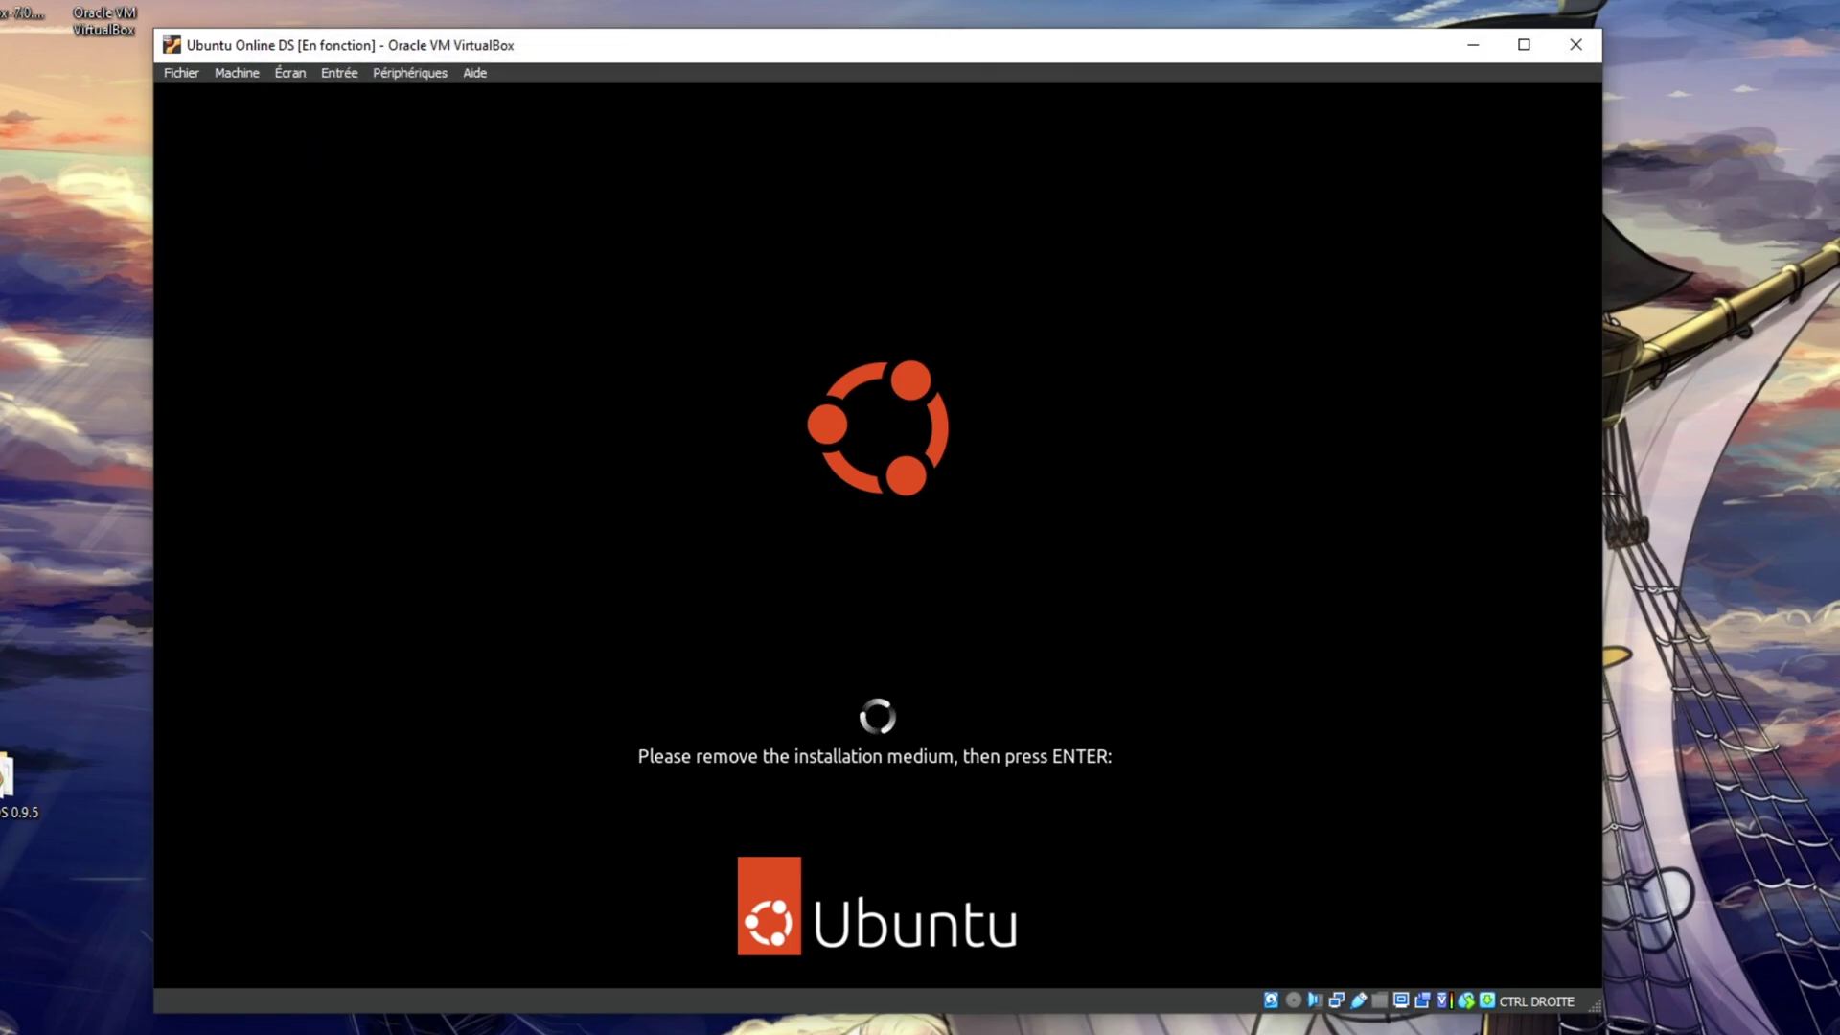
key("Return")
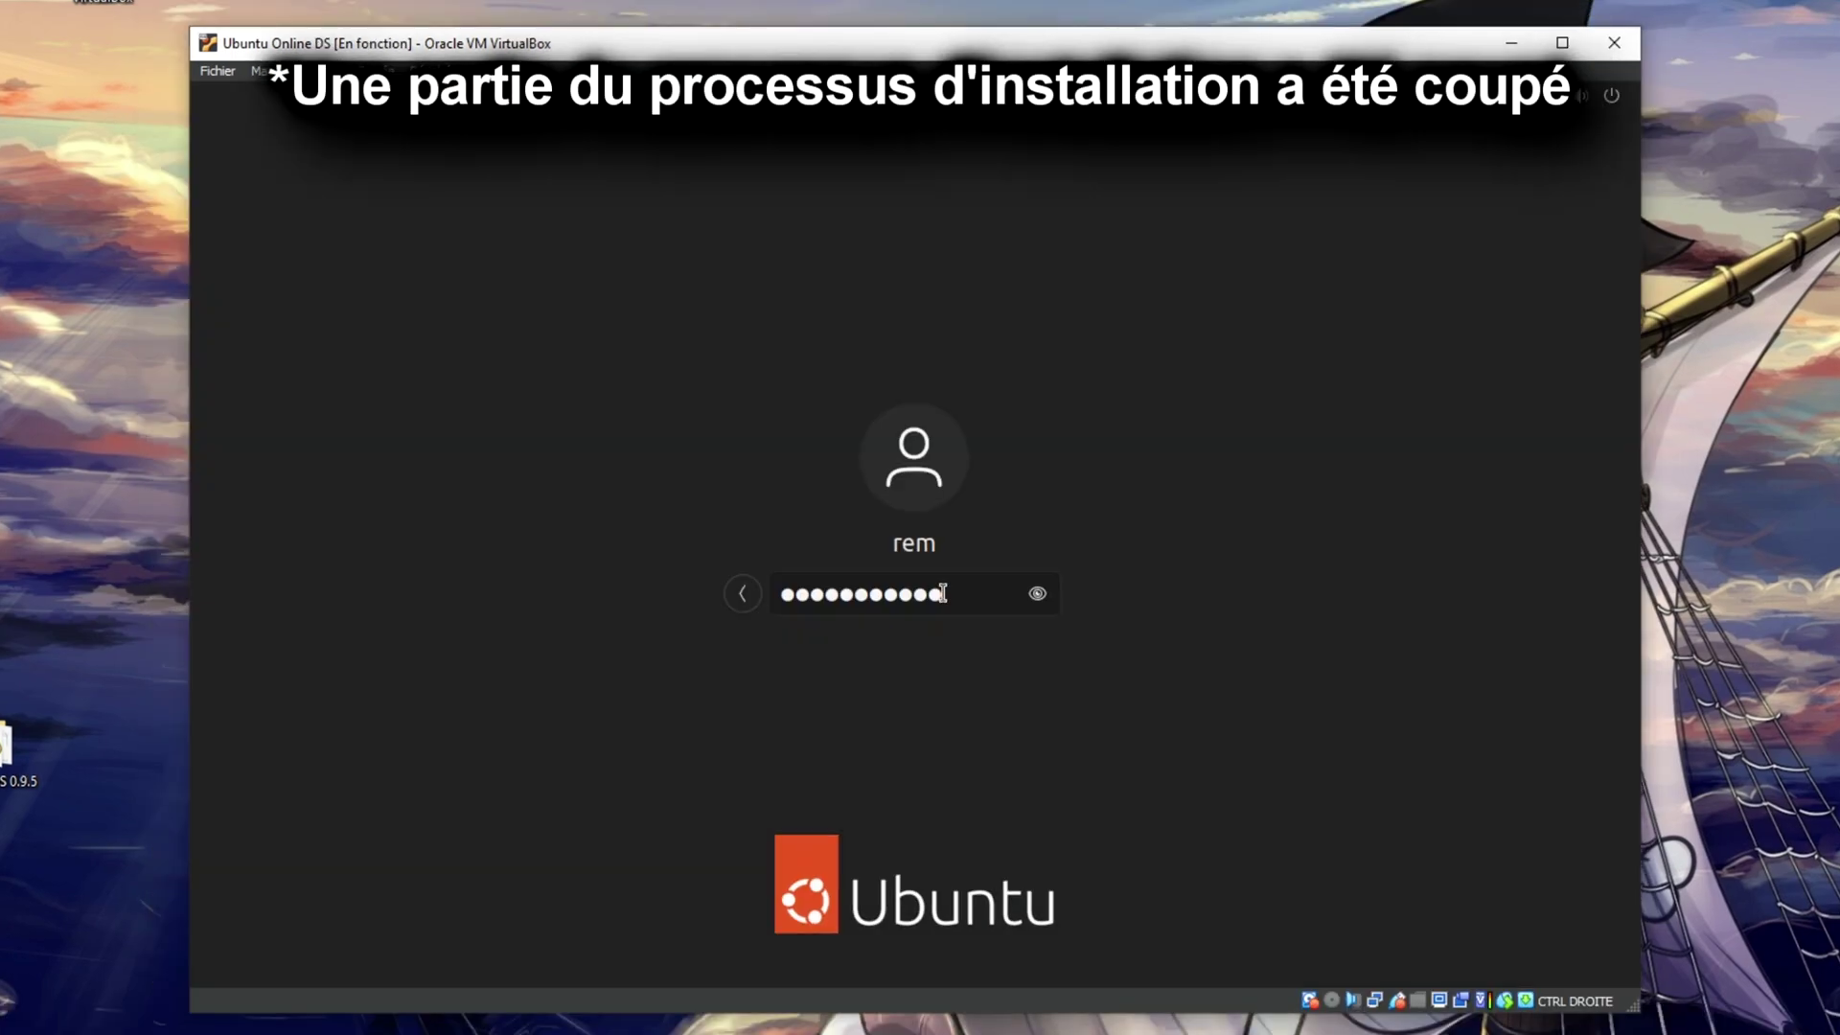
key("Return")
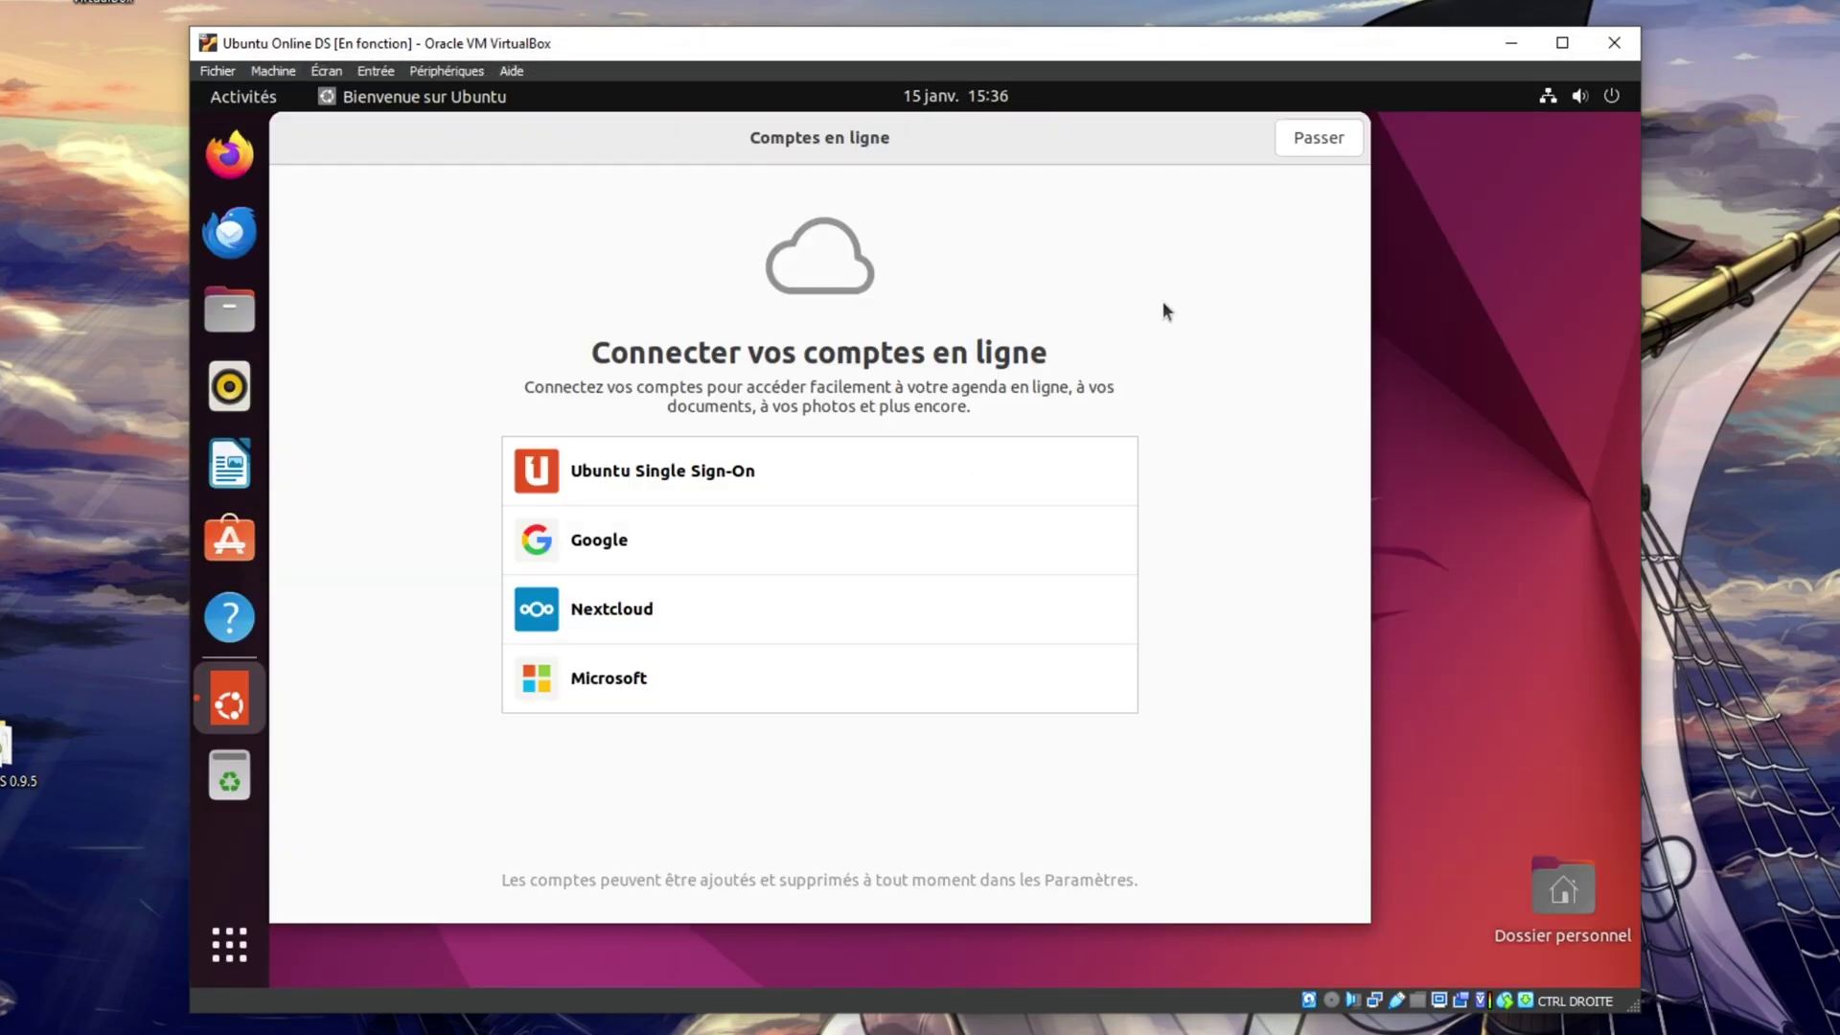
Skip online accounts and Ubuntu Pro, choose 'Non, ne pas envoyer', and finish the welcome wizard.
left_click(1330, 143)
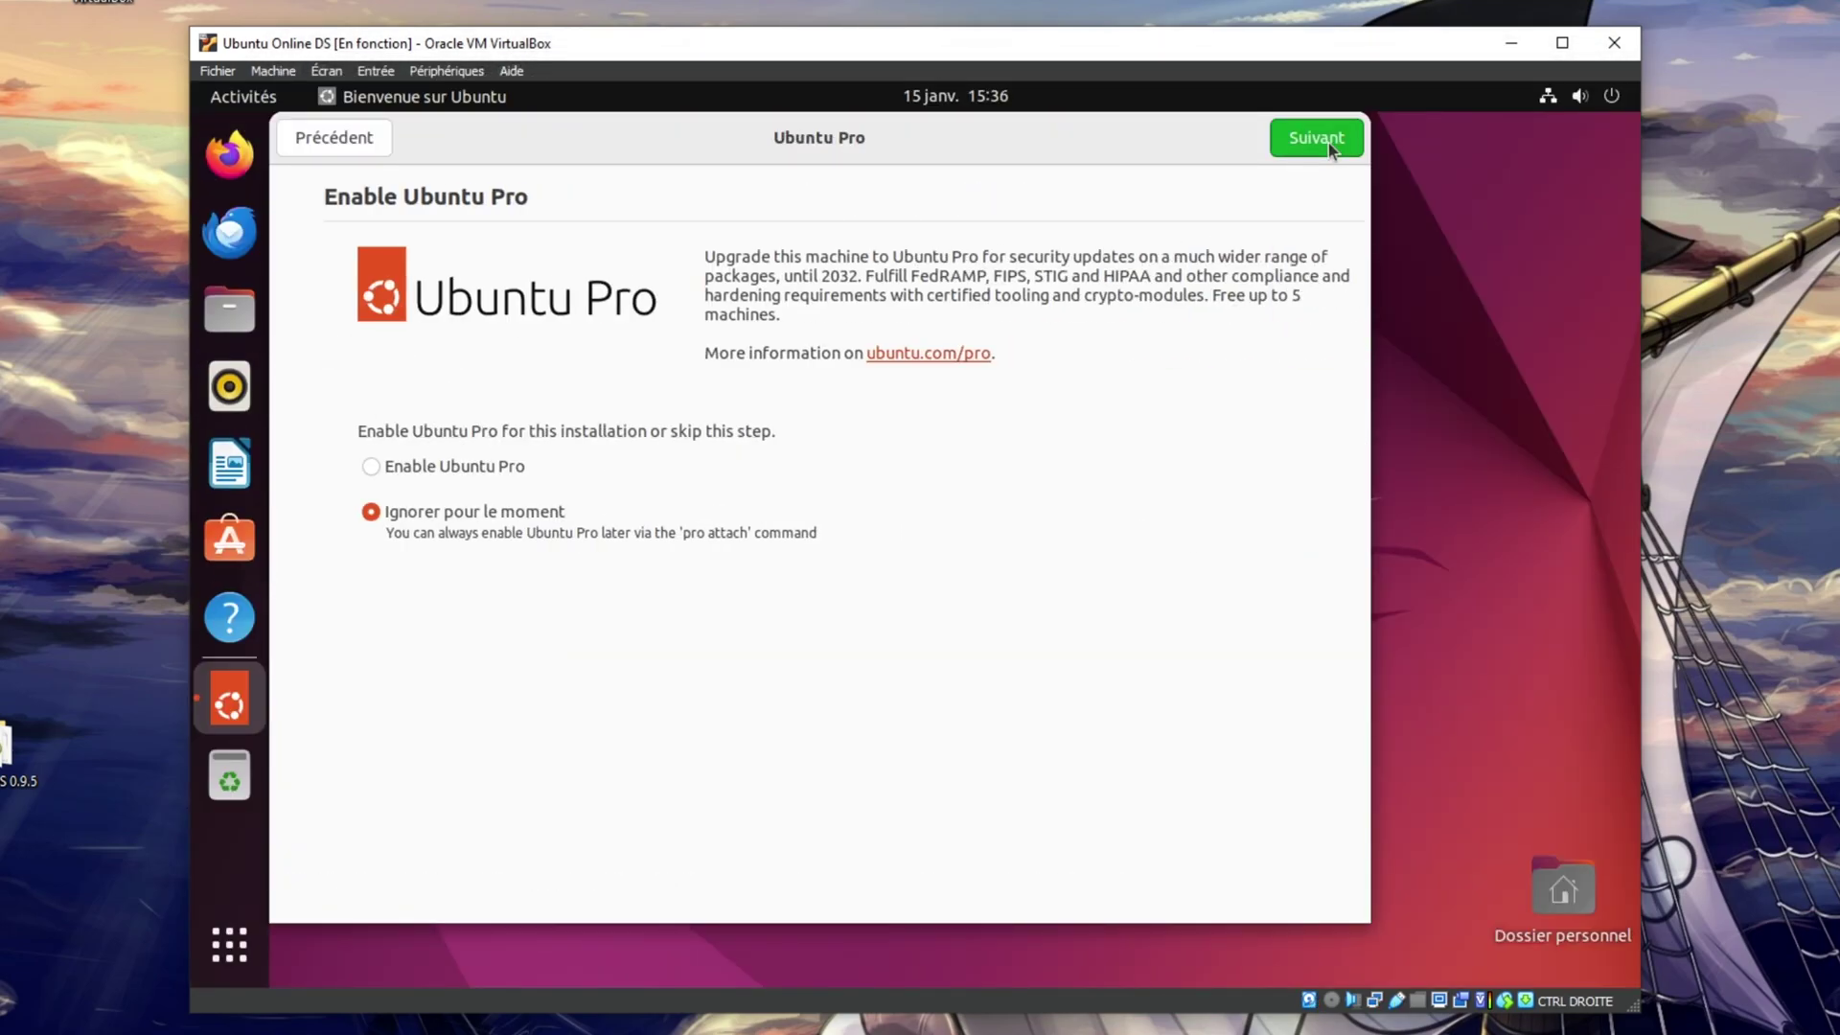
left_click(1342, 140)
left_click(613, 543)
left_click(1357, 142)
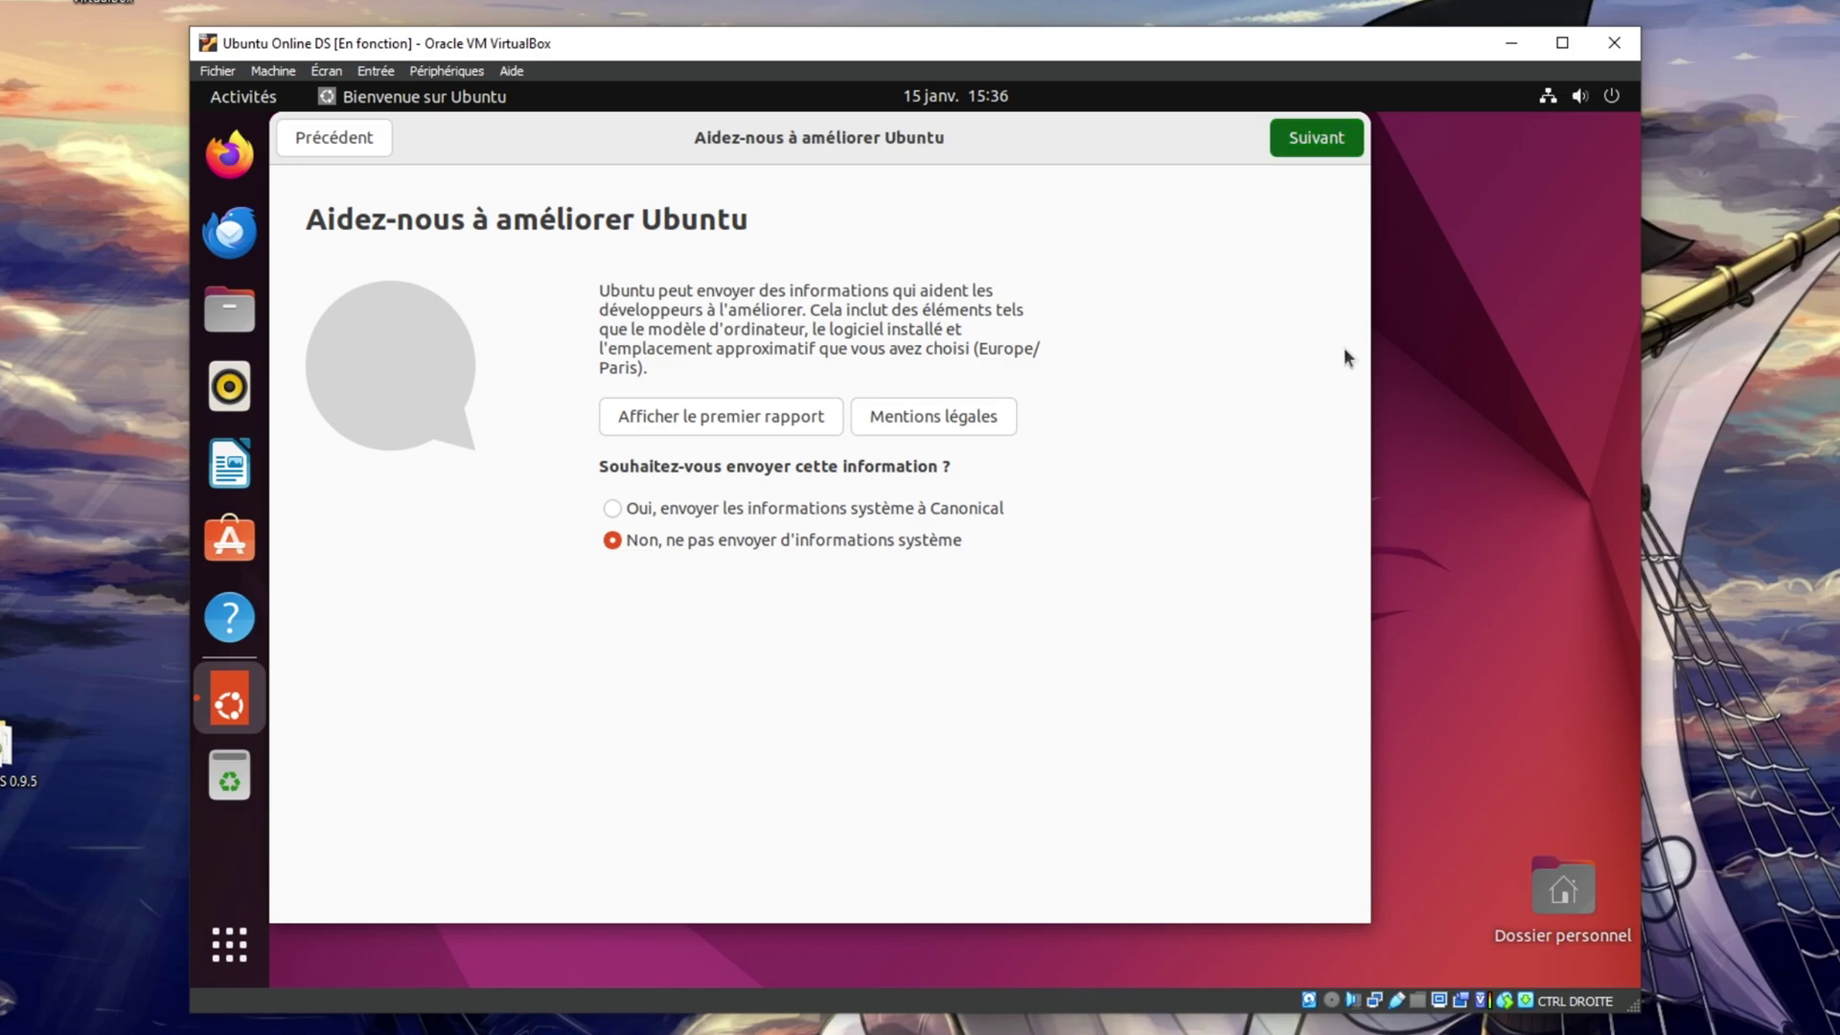
left_click(1357, 142)
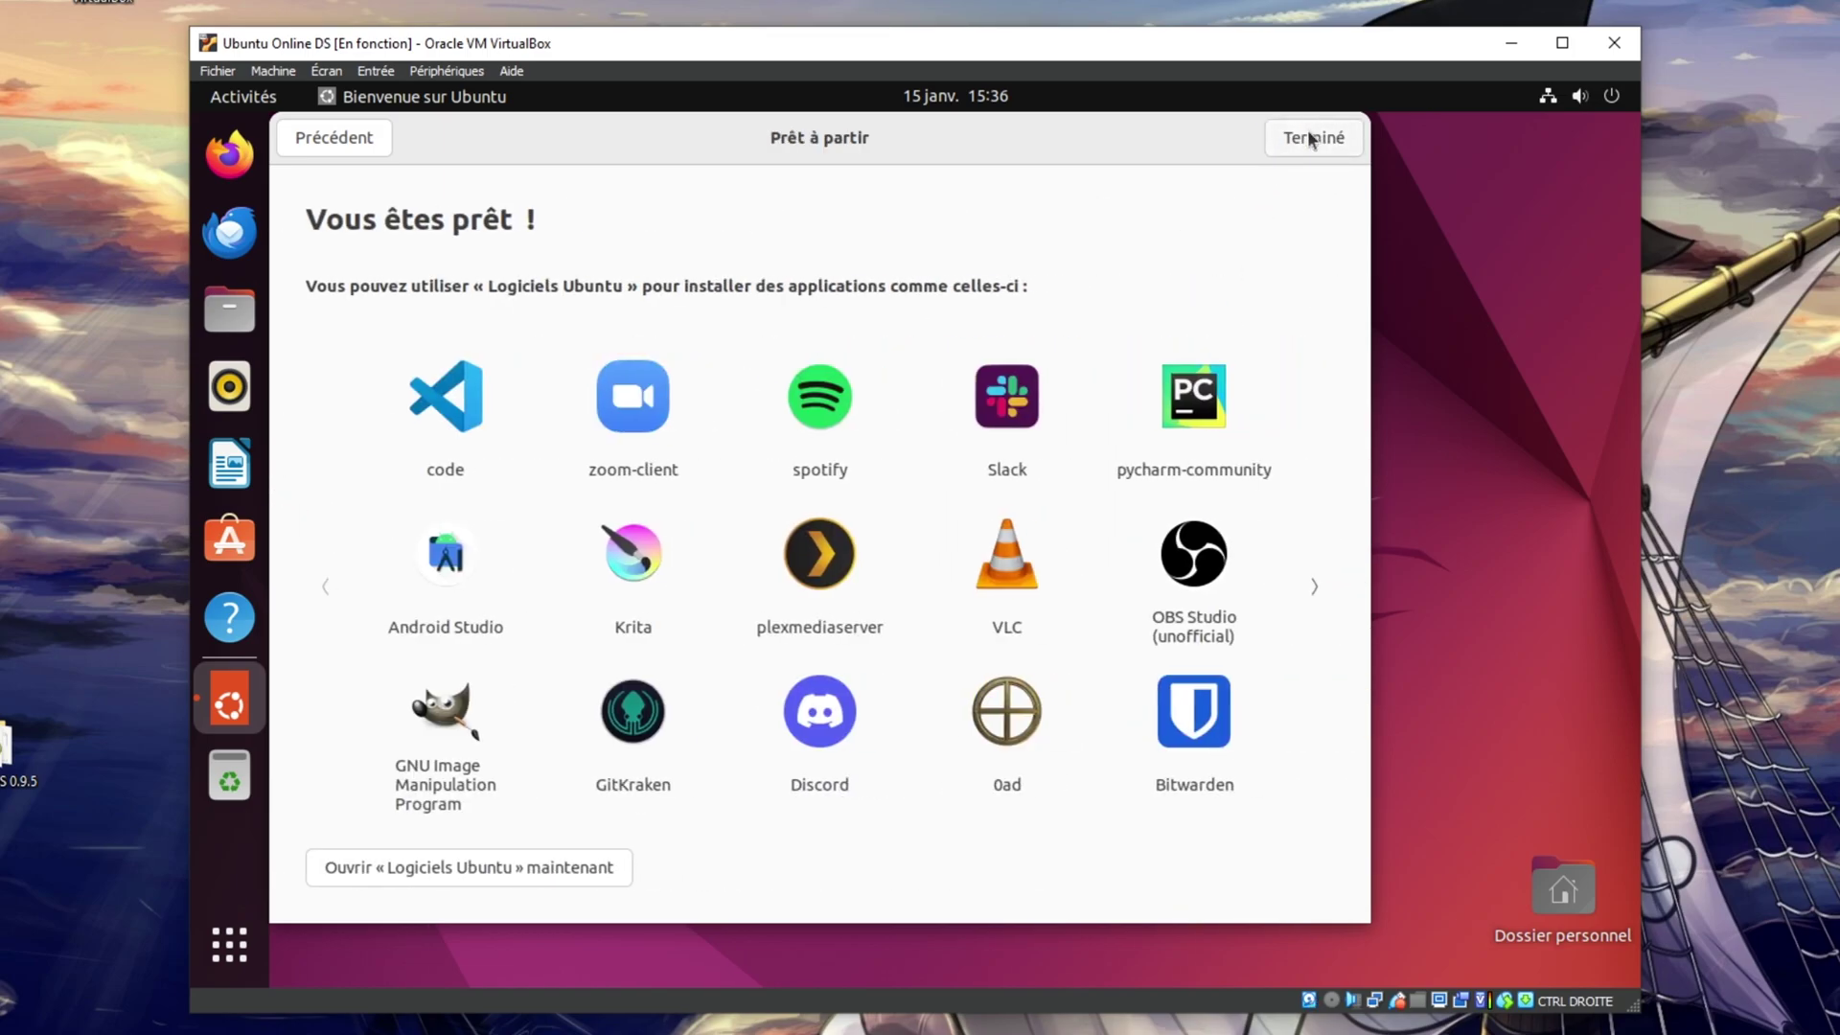
left_click(1313, 137)
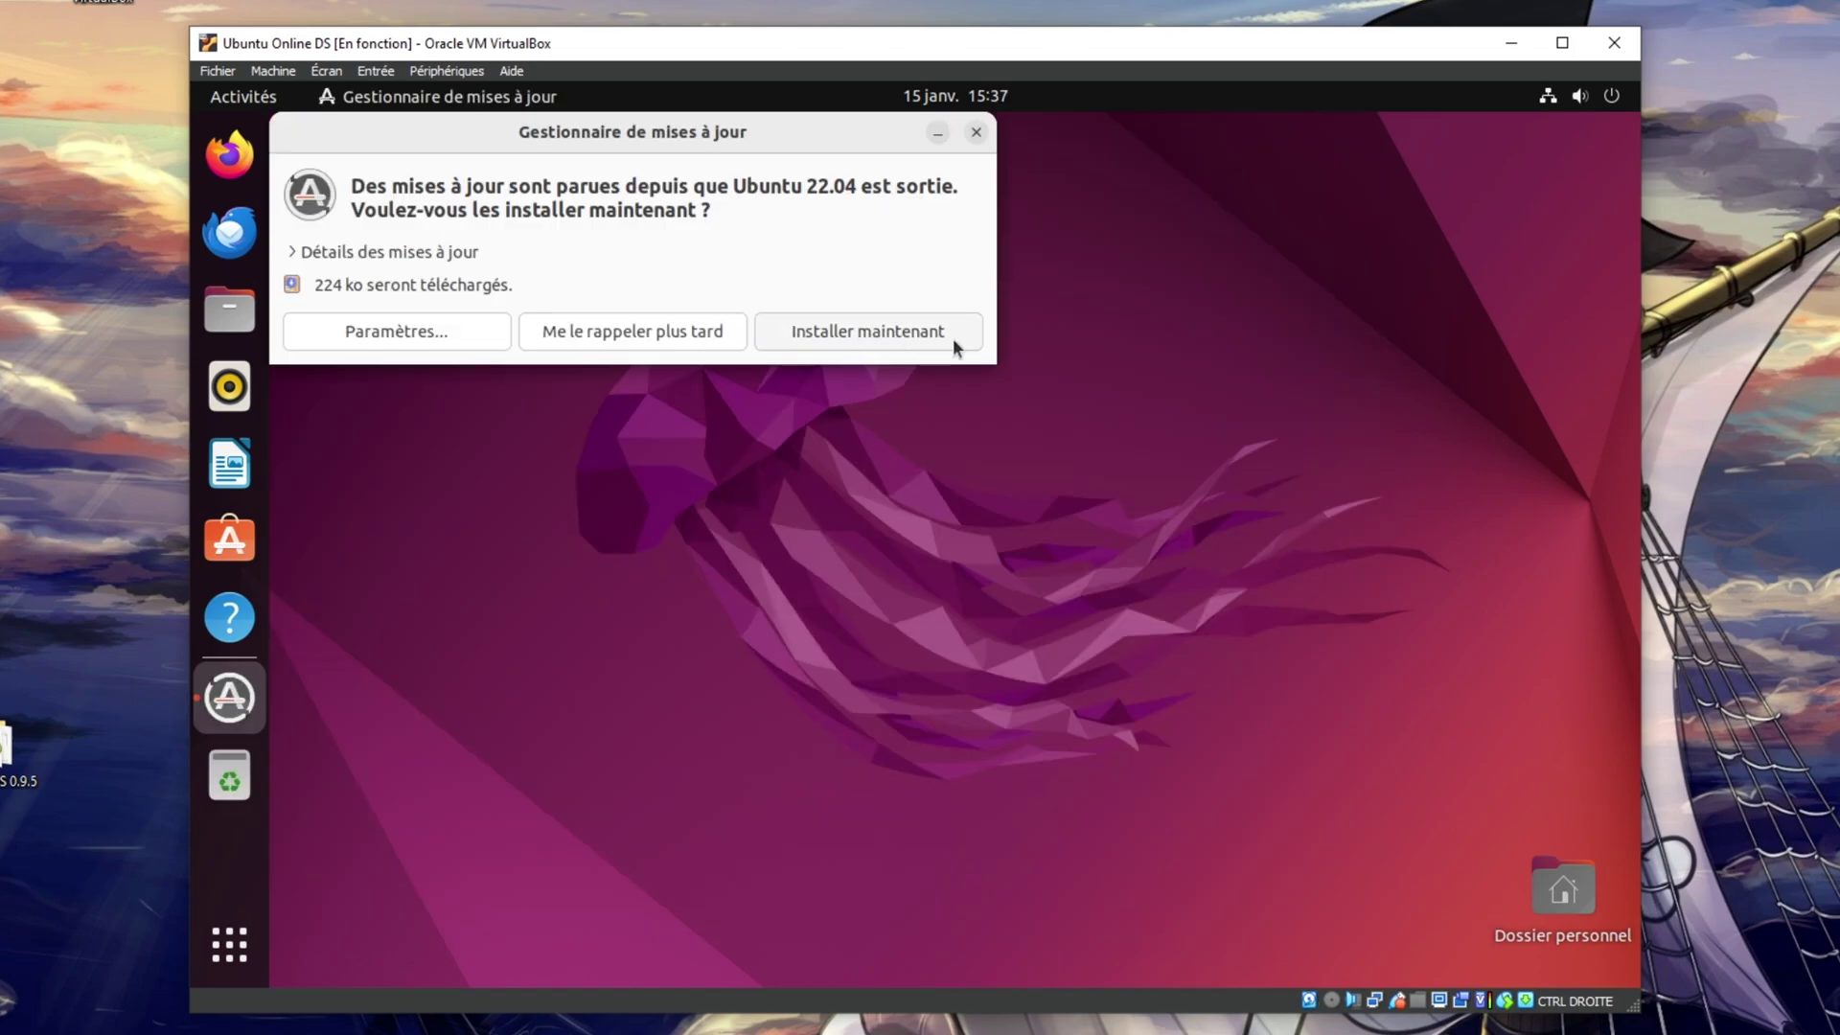
Install the pending Ubuntu updates with the account password, restart, then launch Firefox from the dock.
left_click(955, 345)
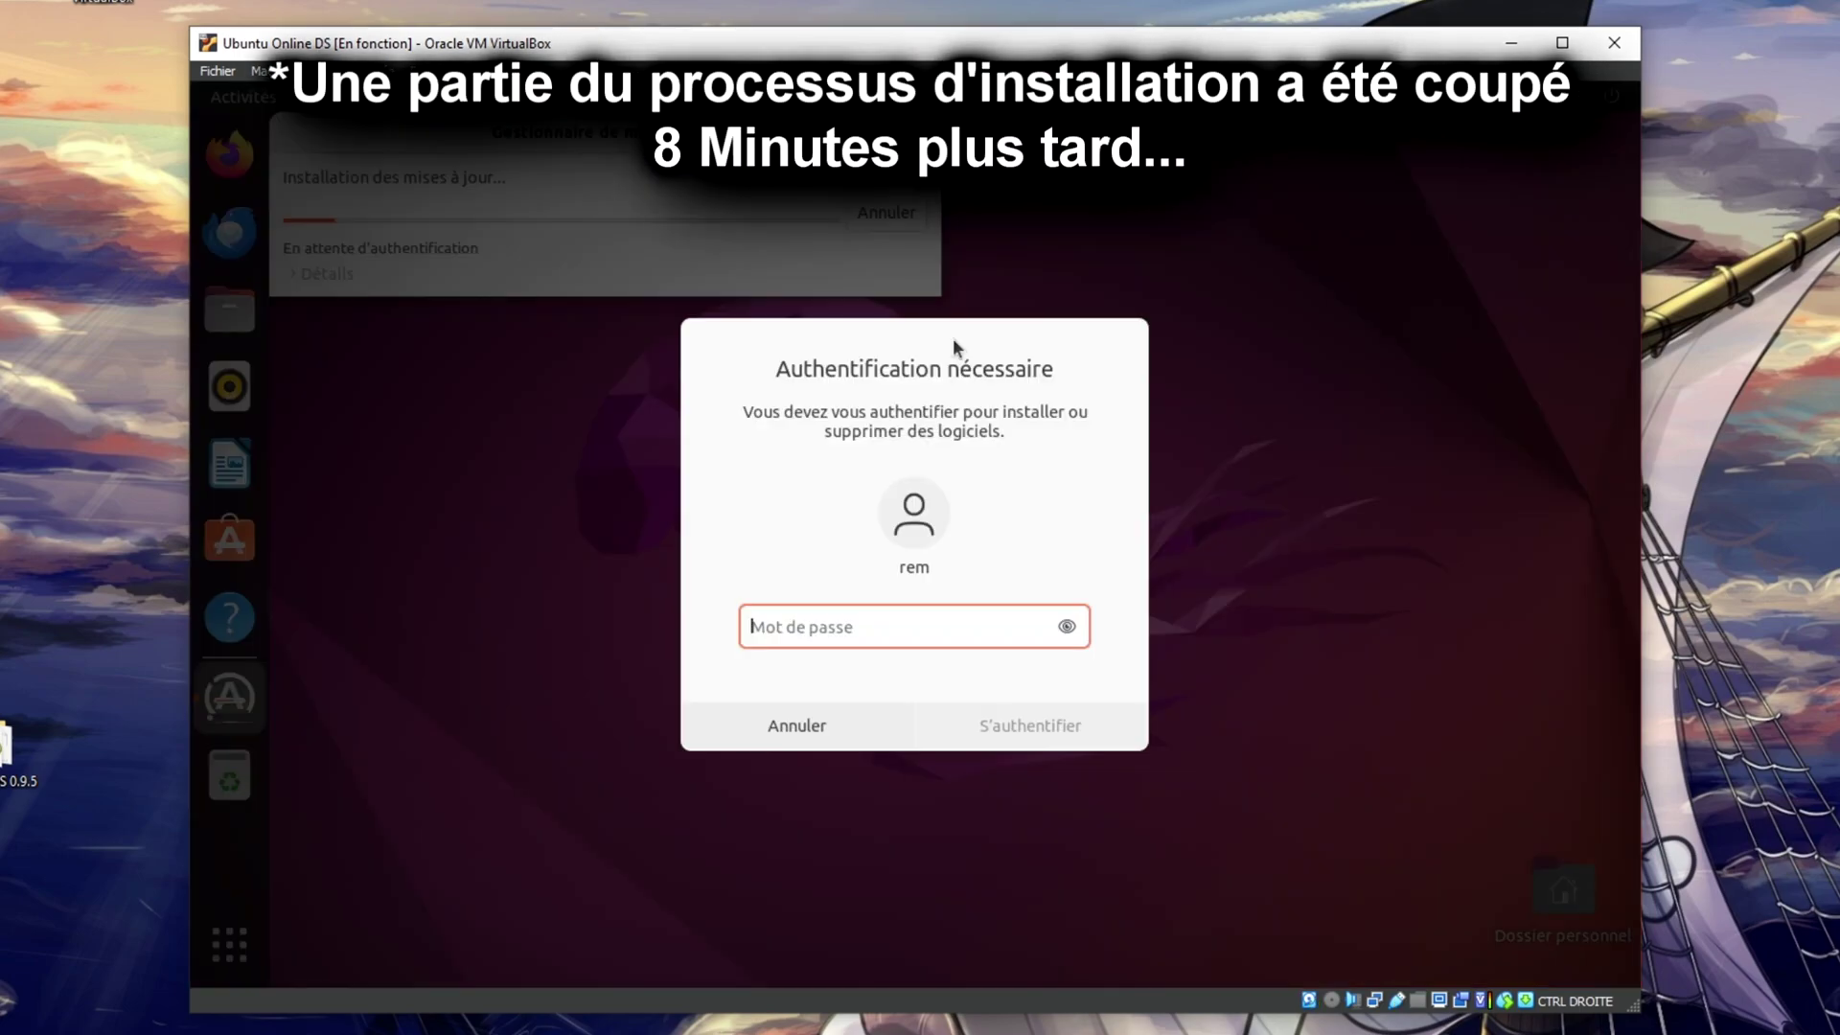
type("•••••••••••")
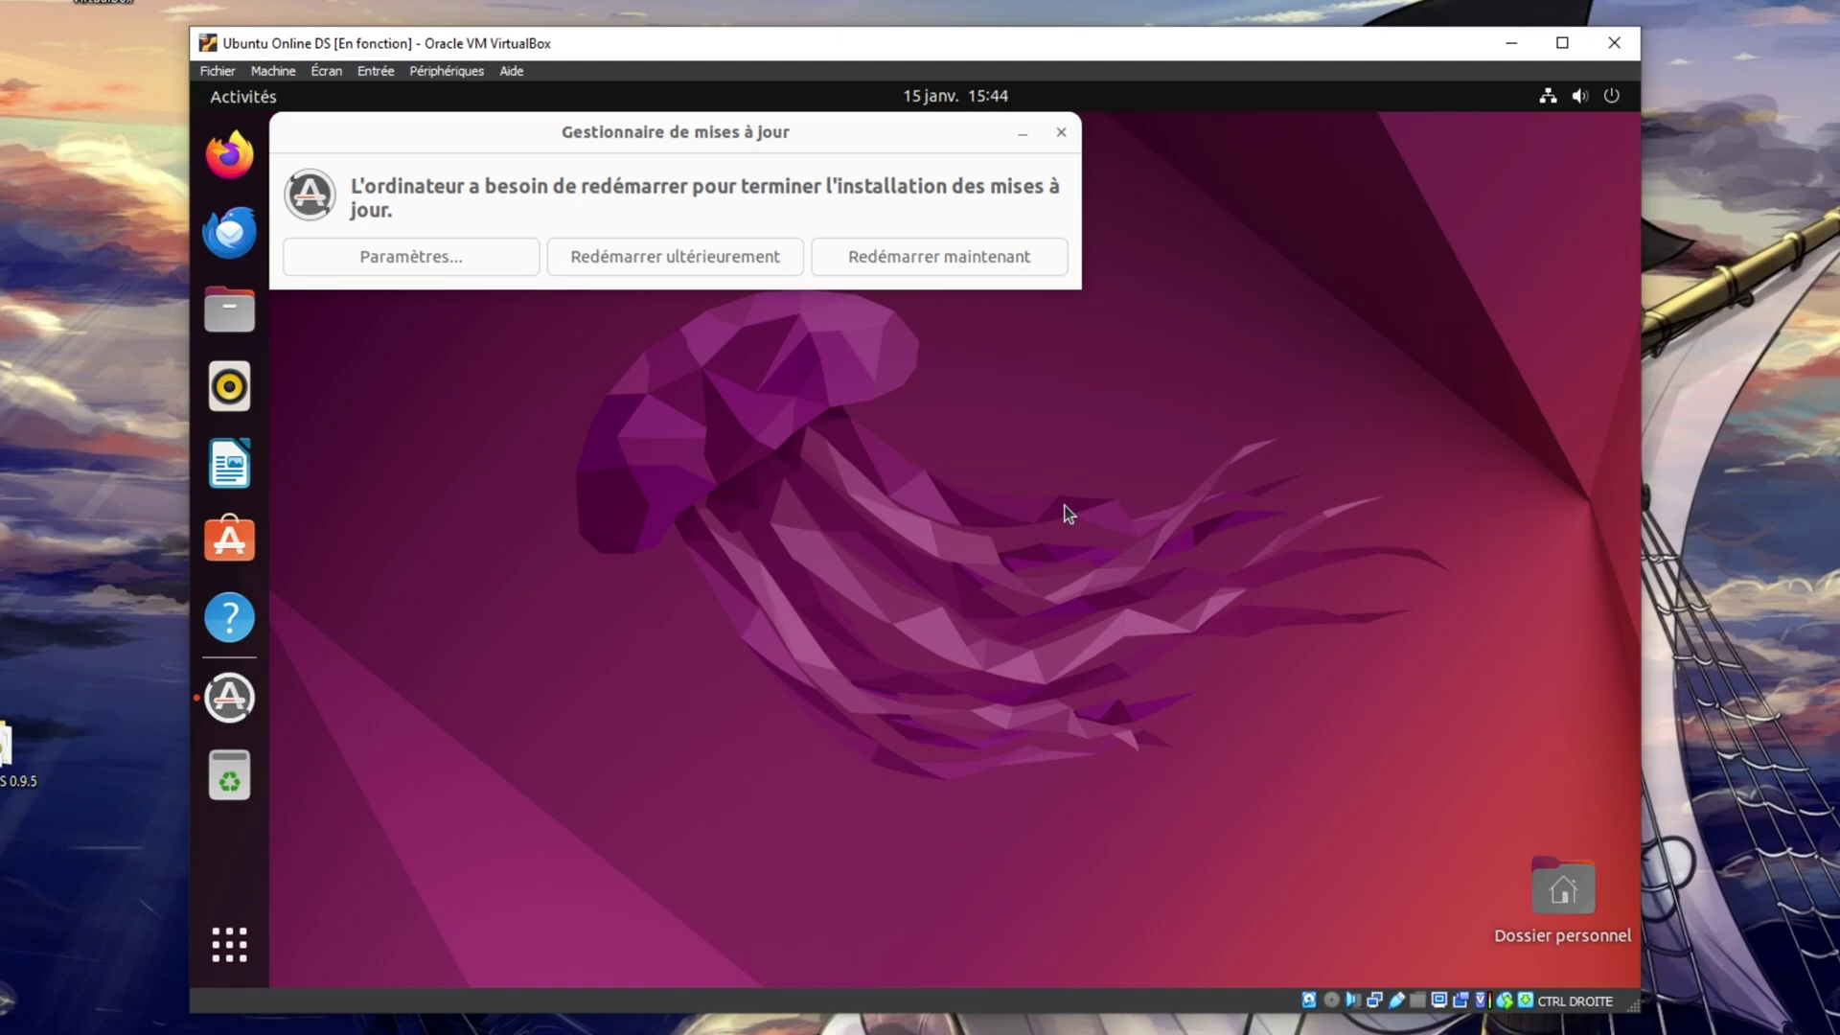
left_click(908, 270)
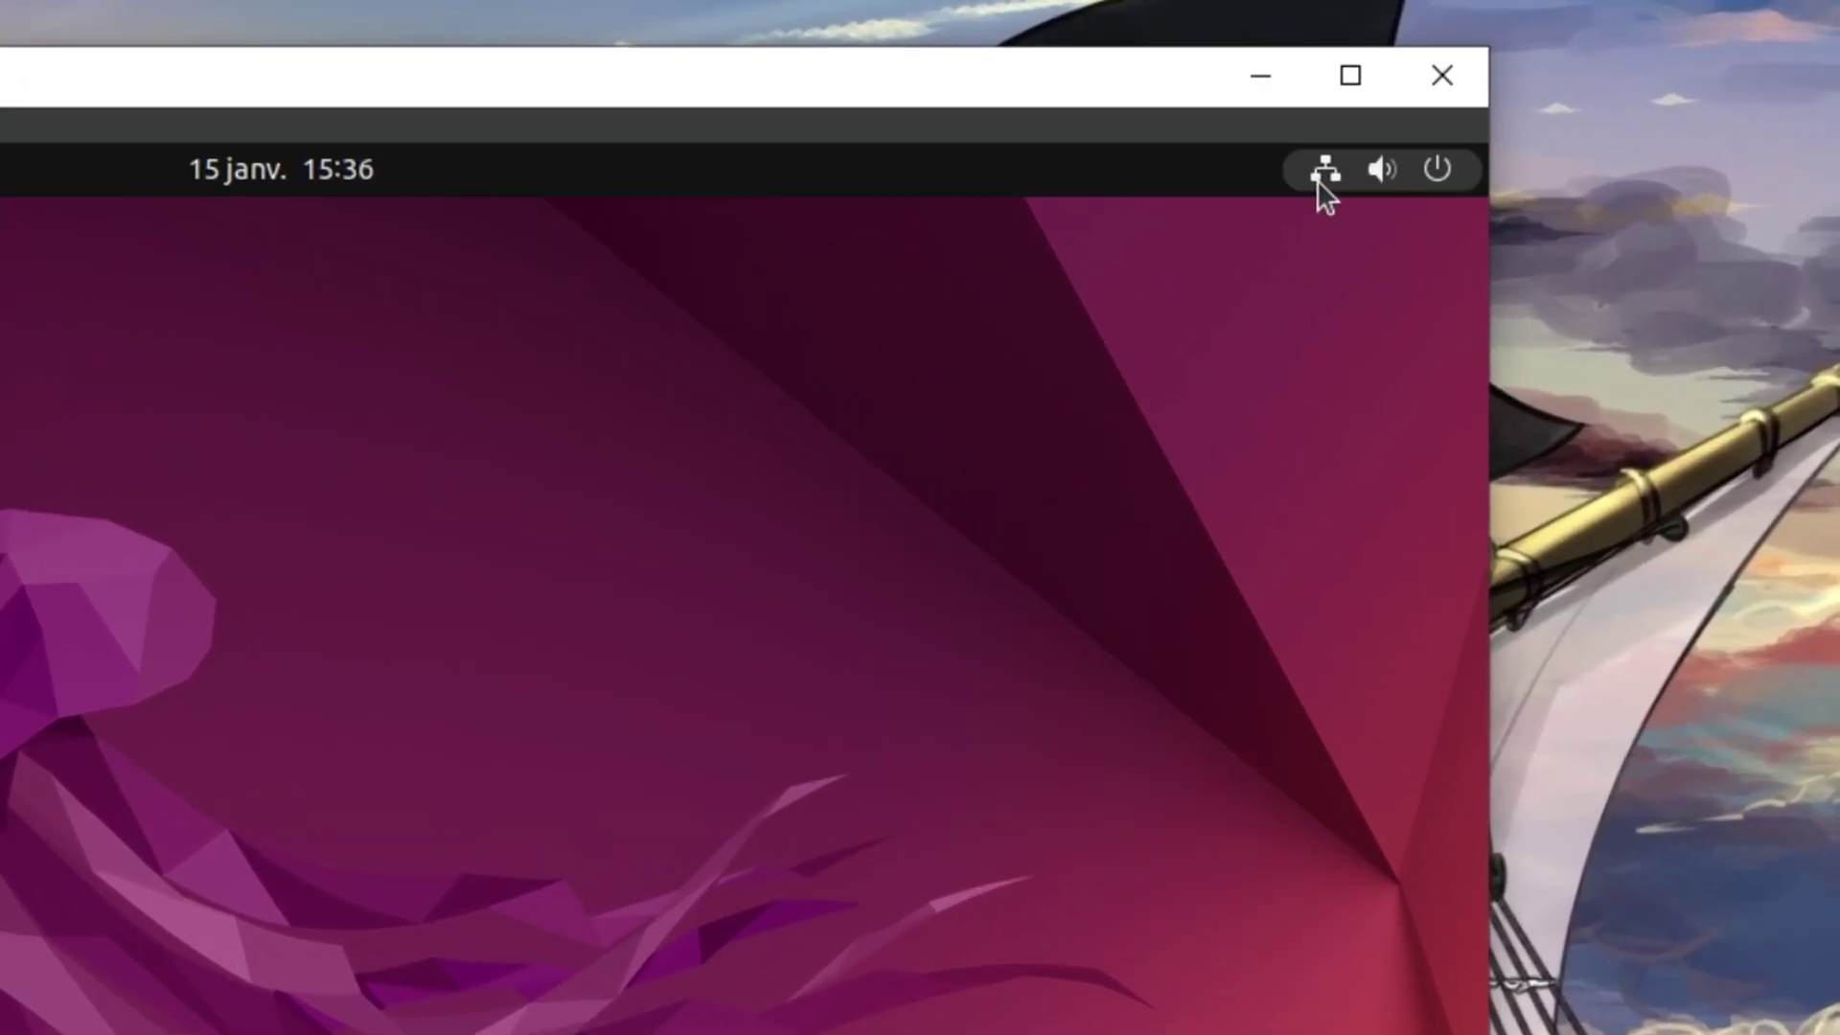
left_click(1319, 179)
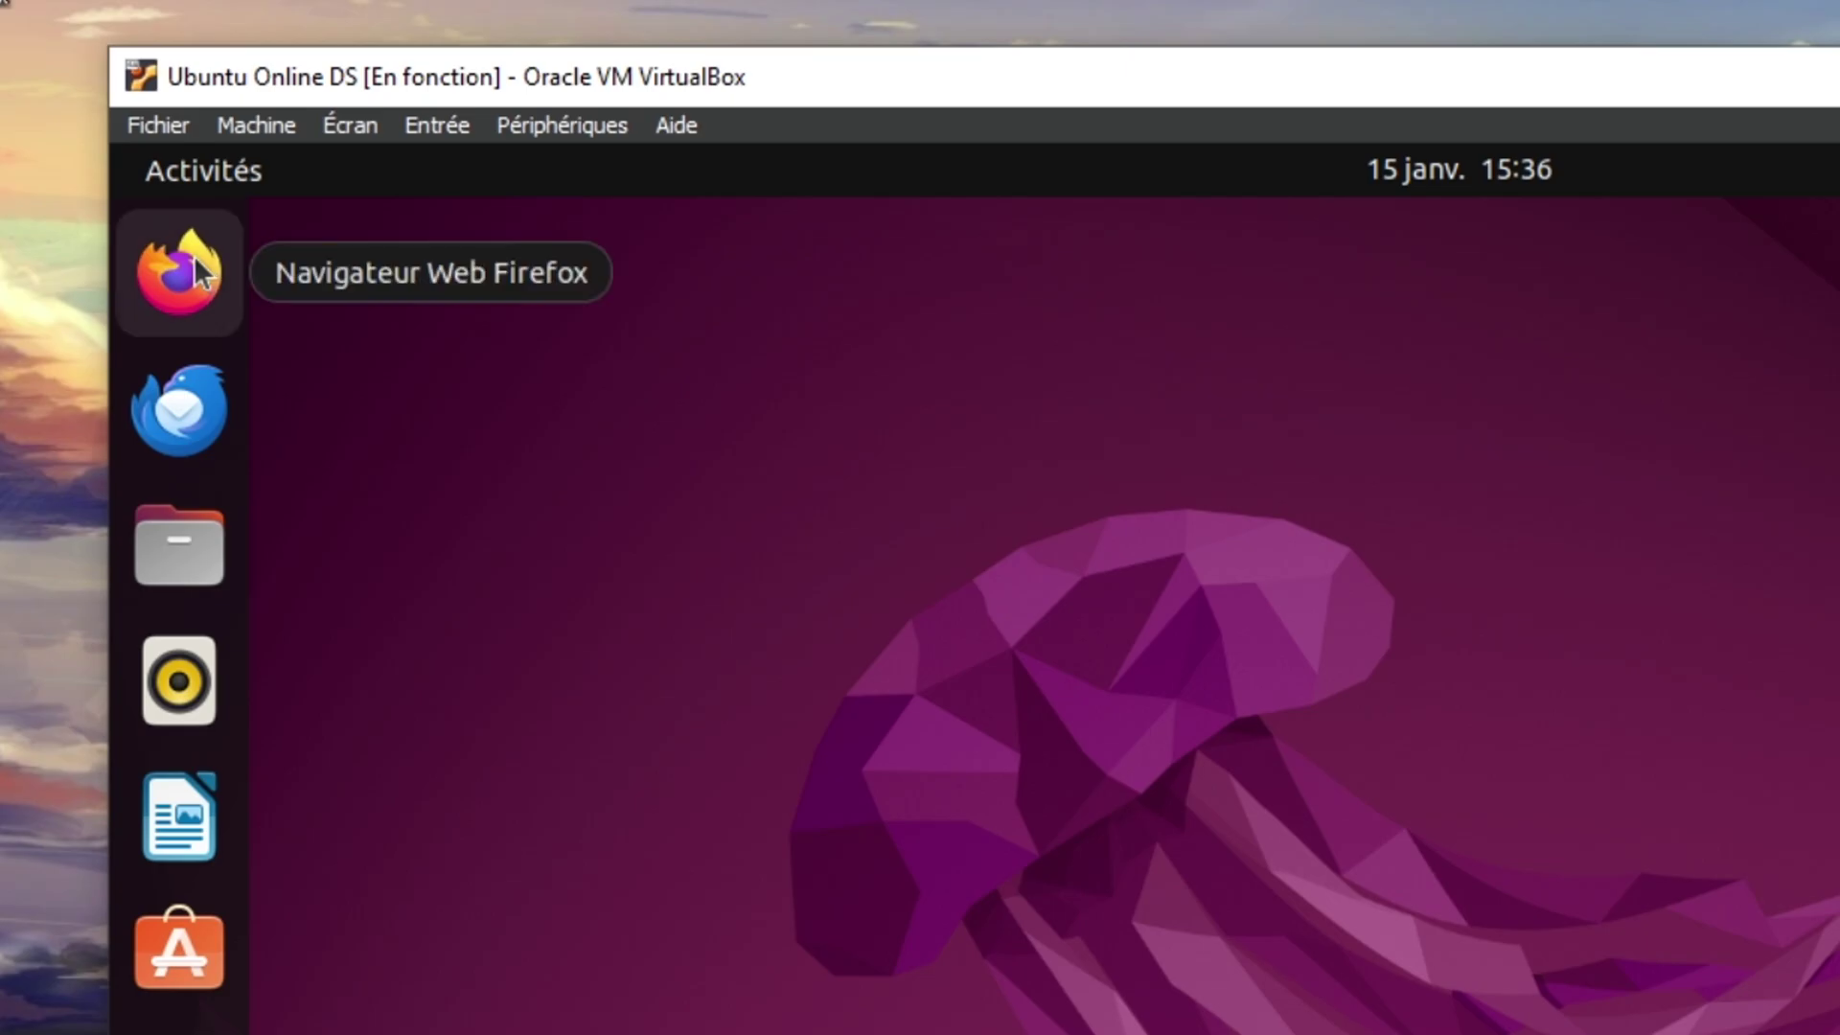
left_click(167, 260)
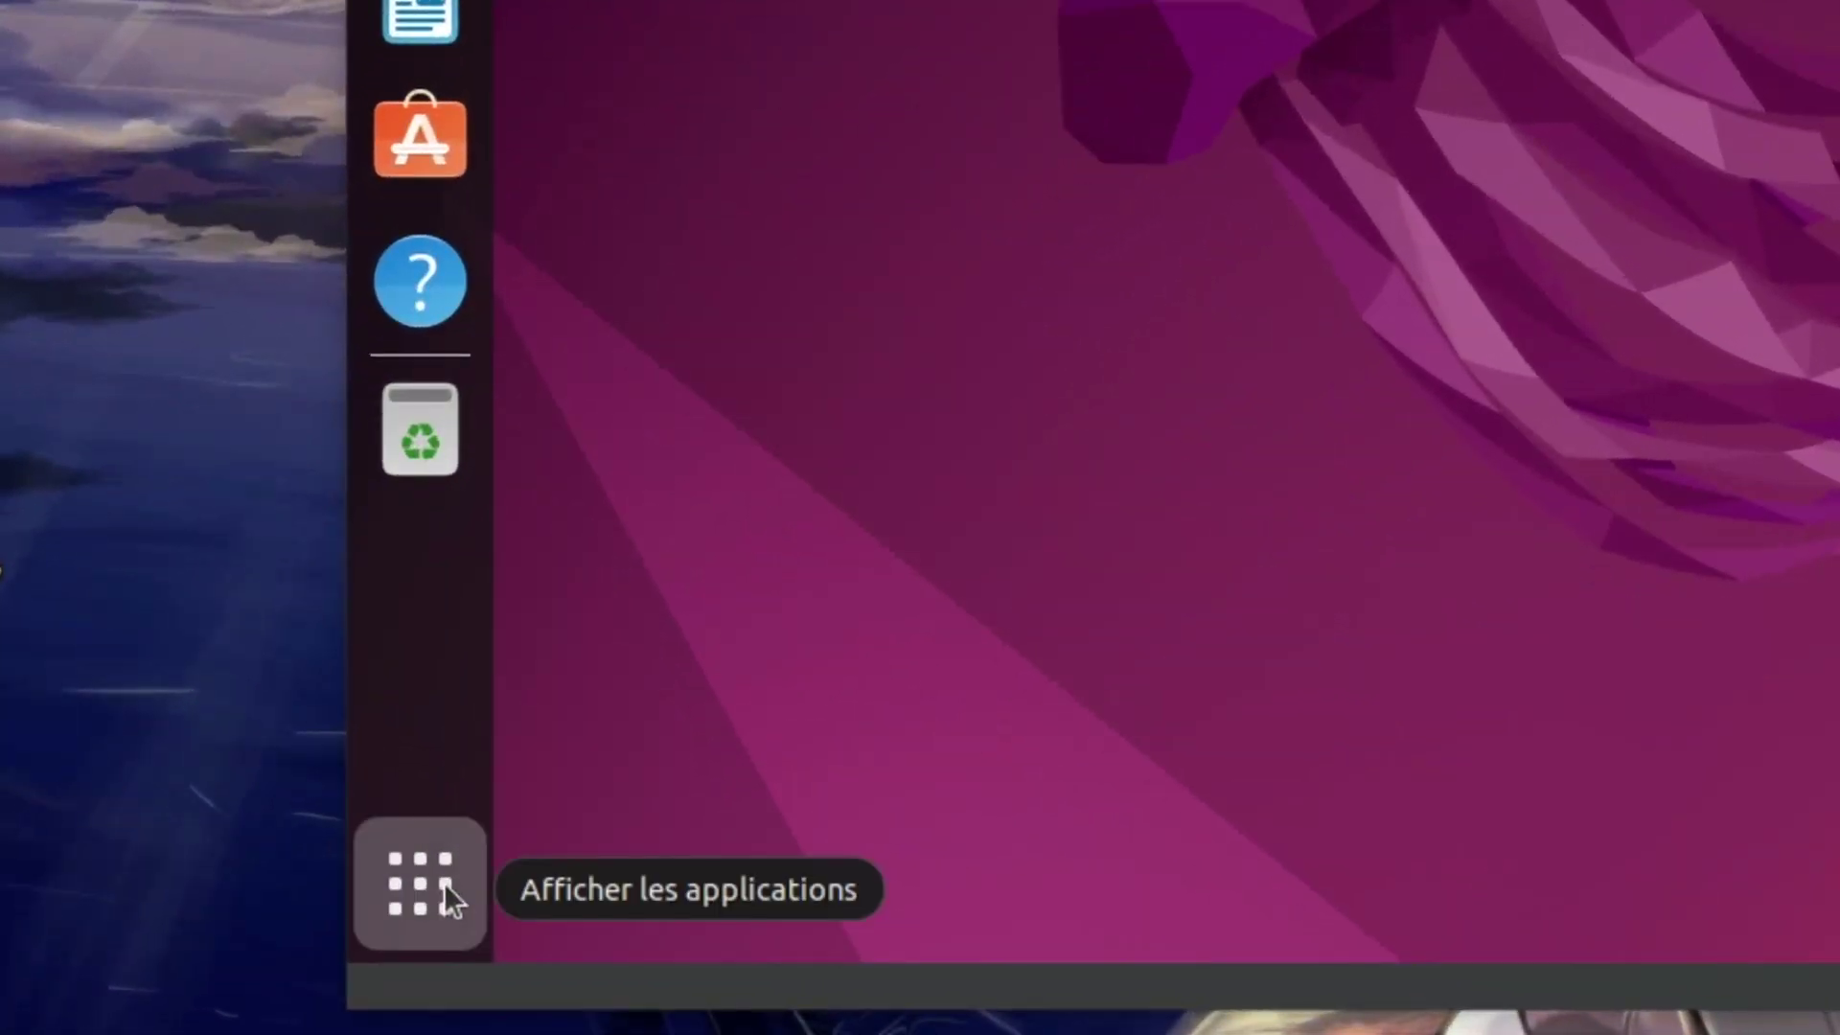
Launch Configuration réseau avancée from Utilitaires and pin its icon among the dock favourites.
left_click(299, 930)
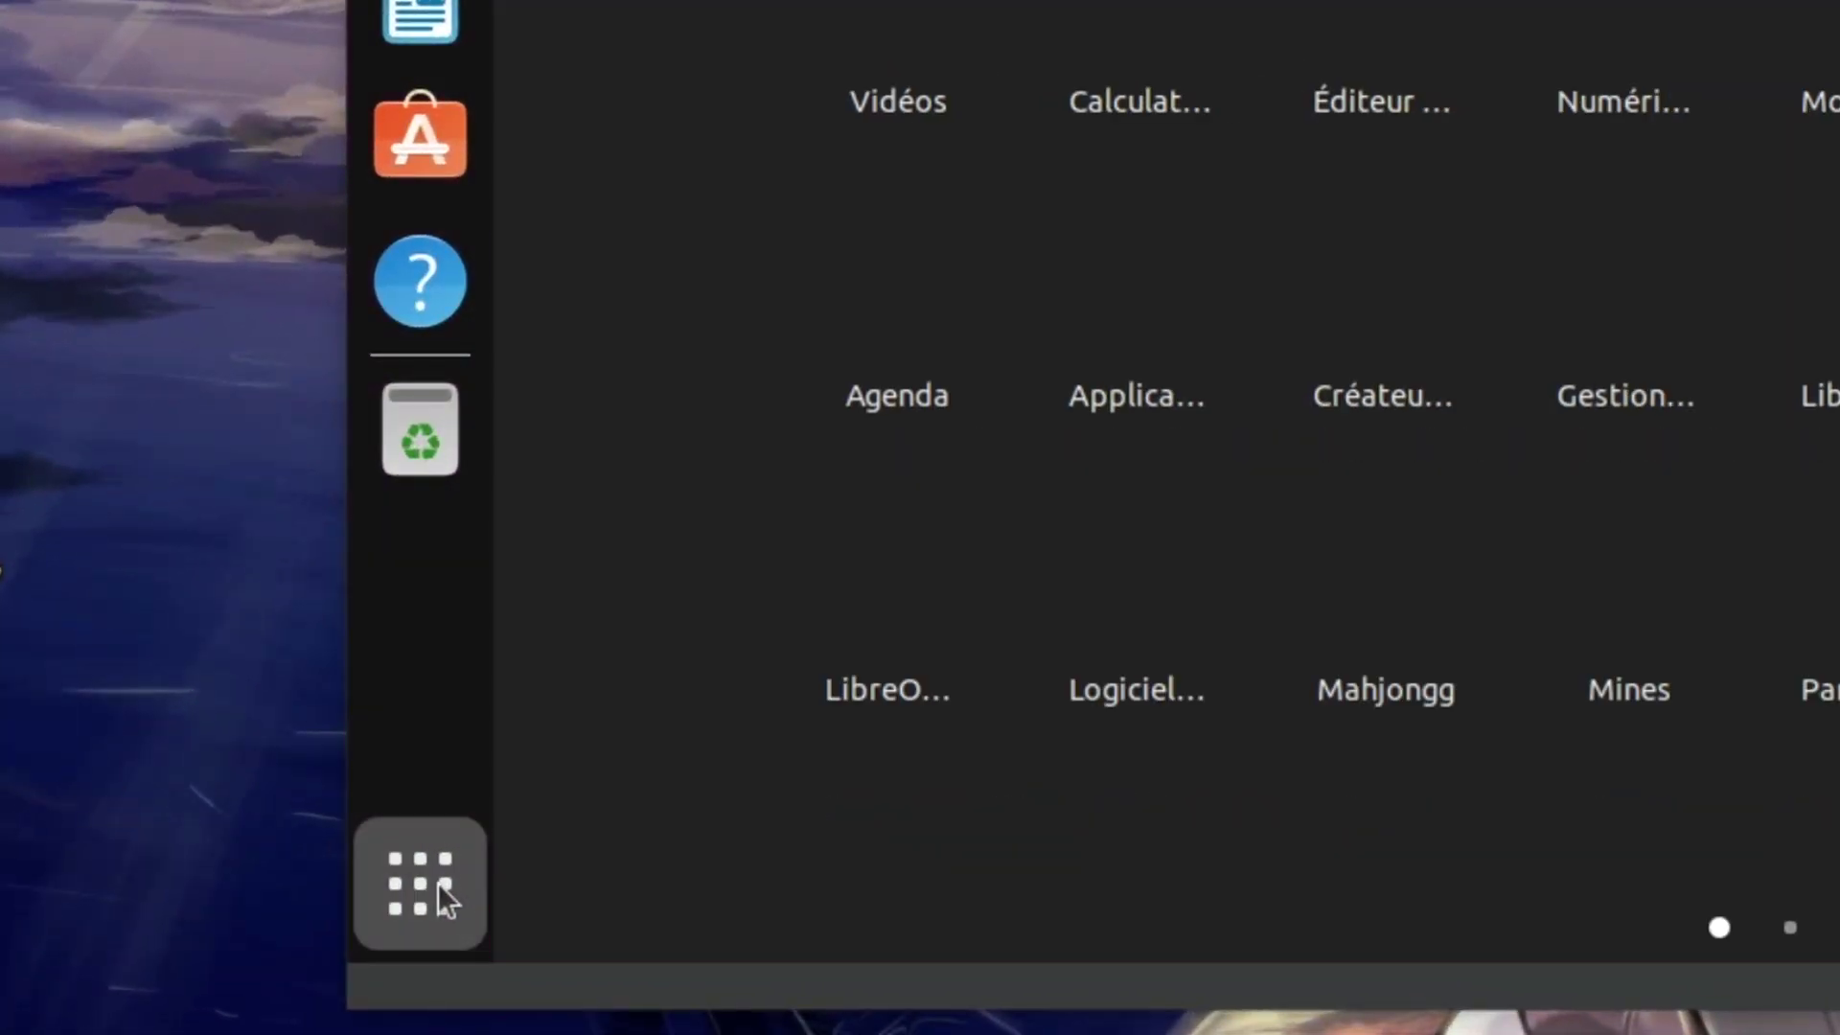
left_click(1093, 585)
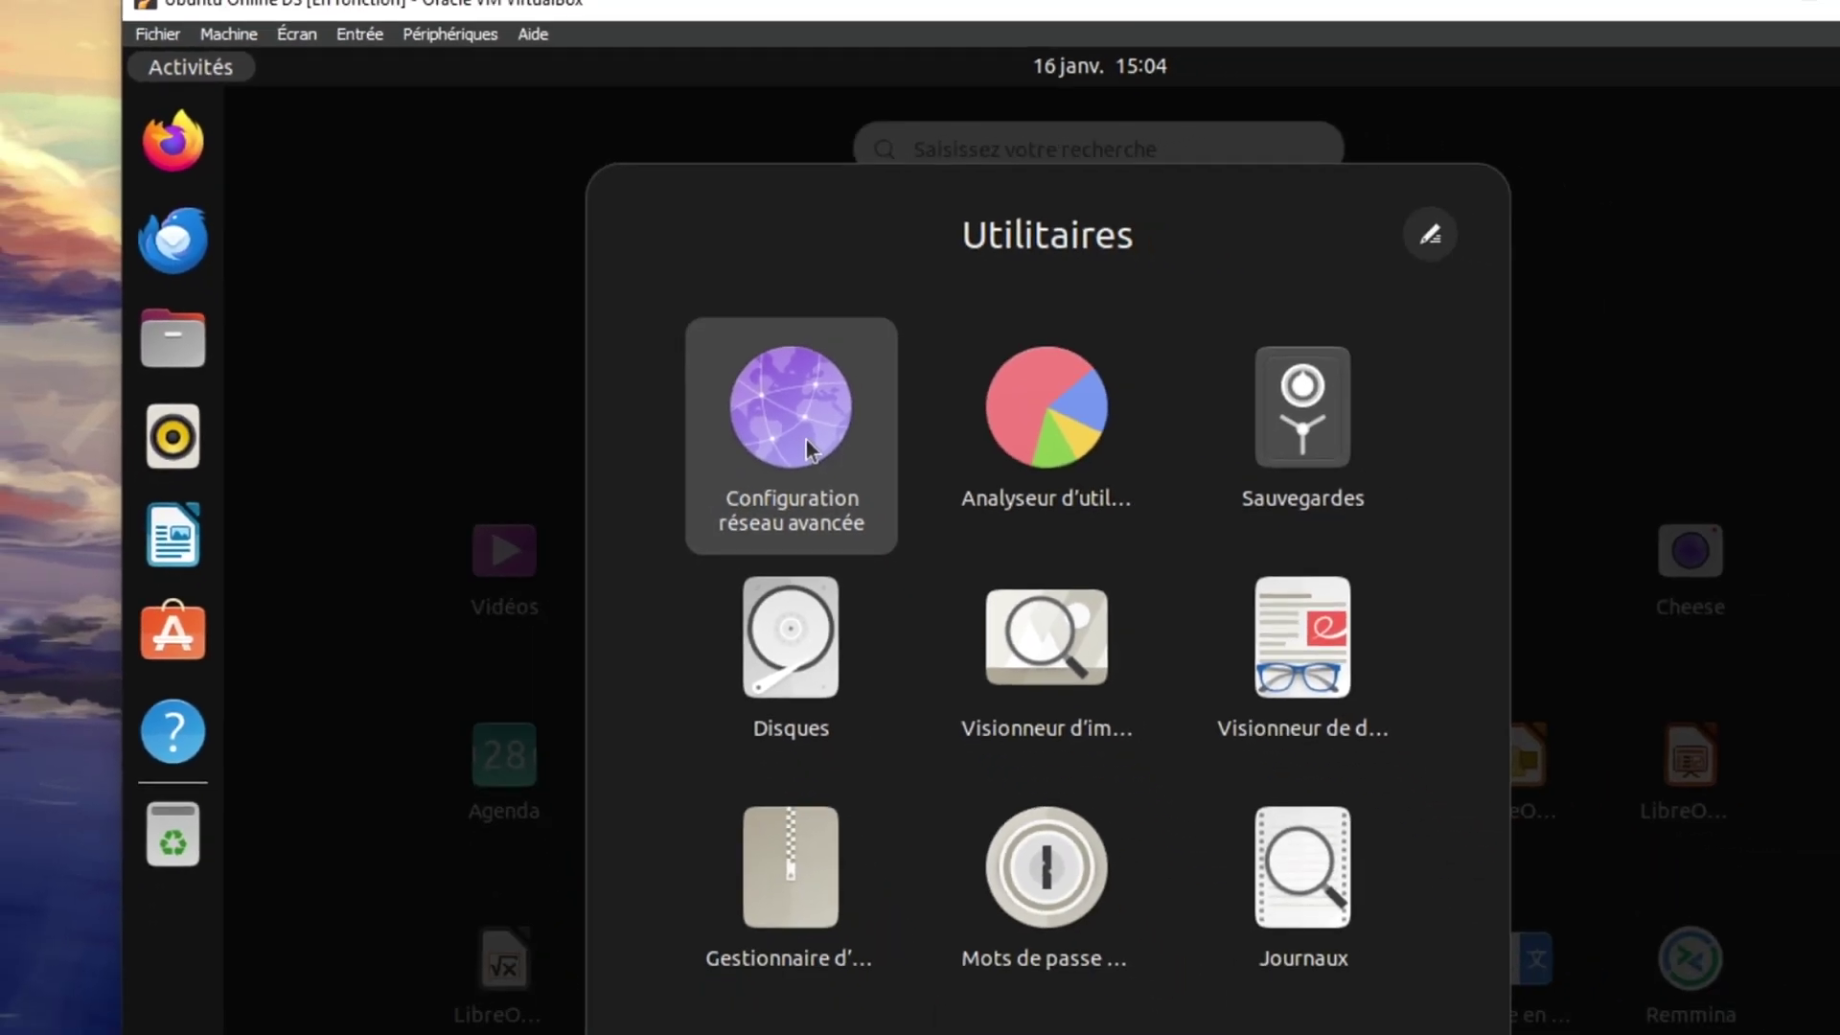
left_click(1014, 567)
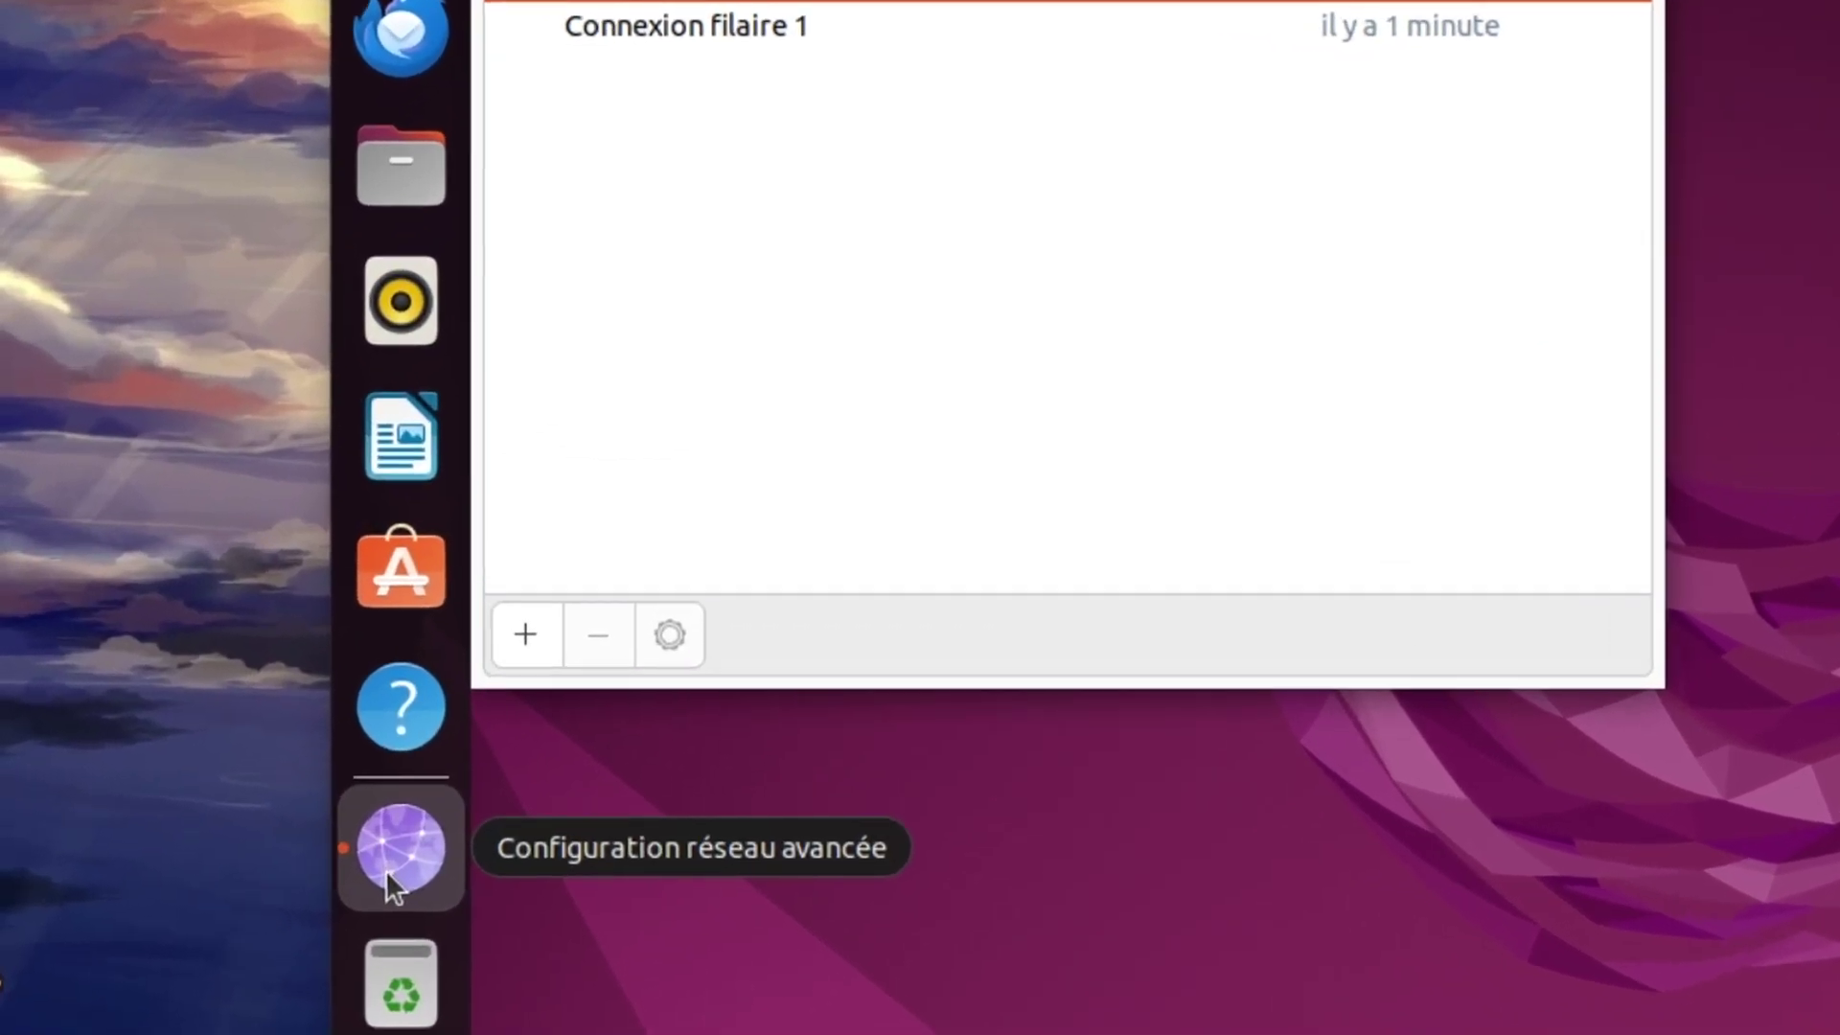
left_click_drag(388, 874, 402, 0)
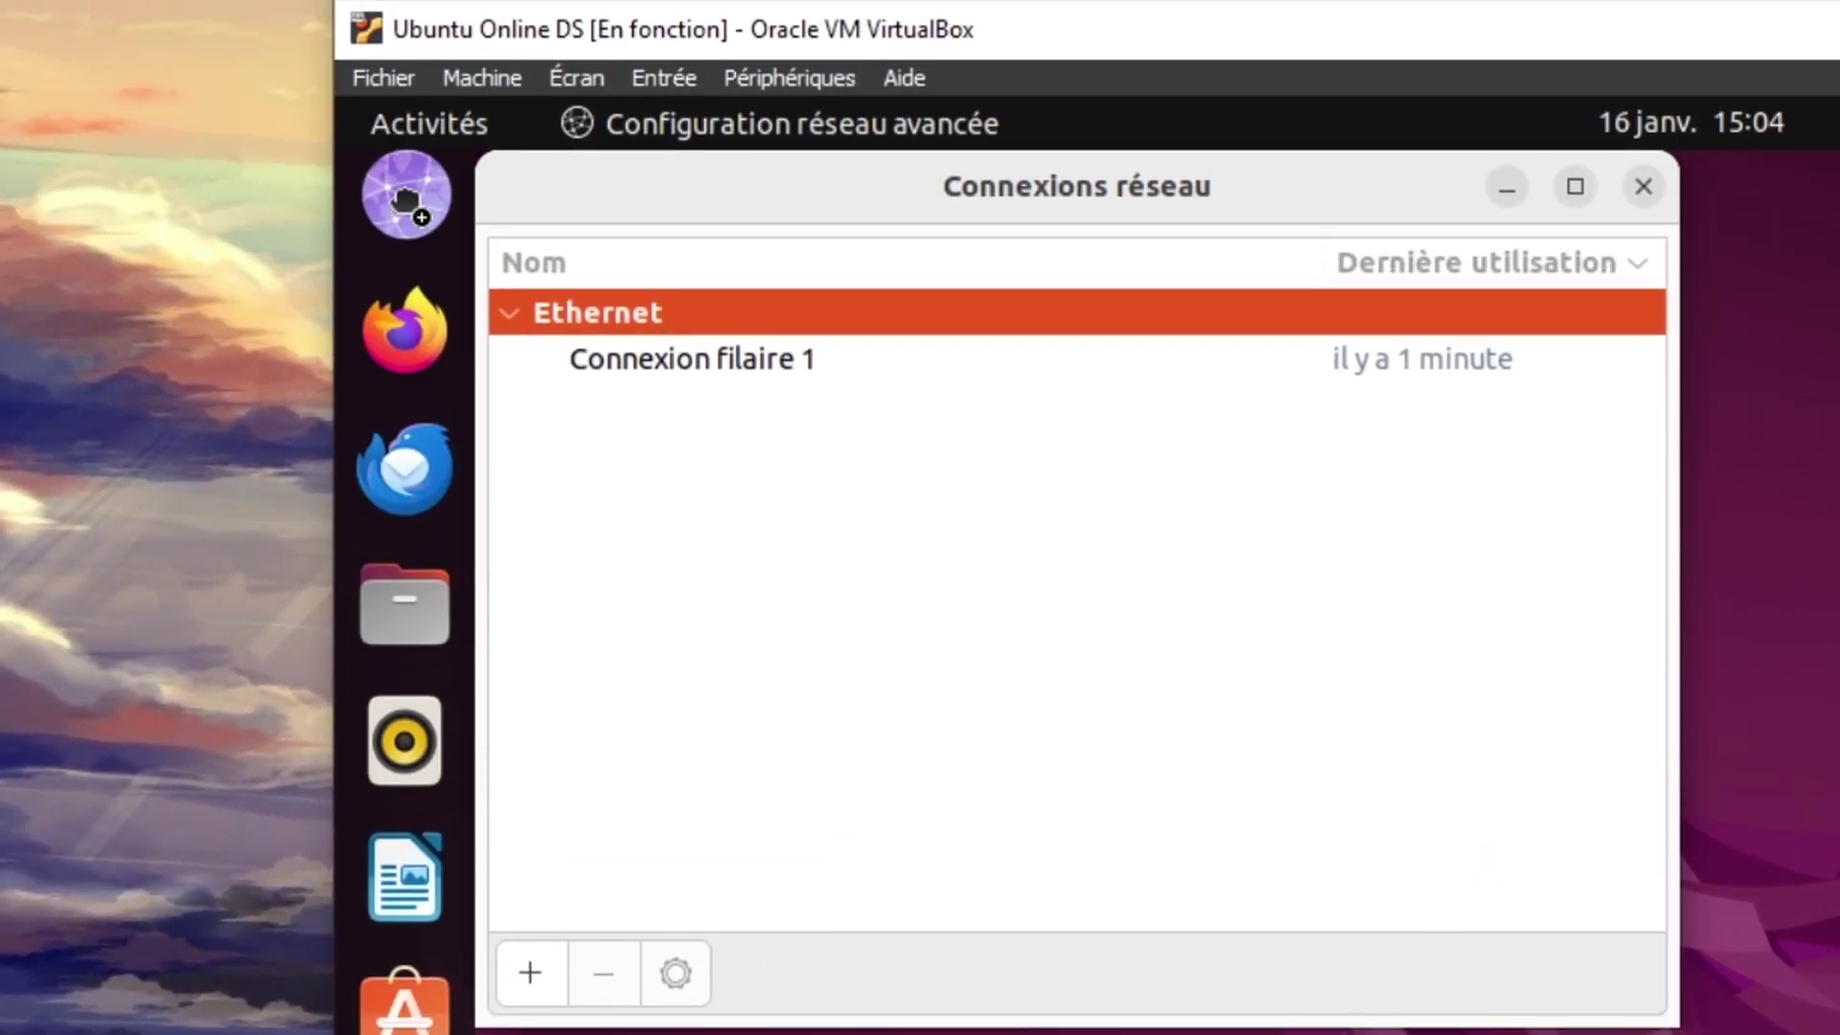
left_click_drag(406, 195, 409, 187)
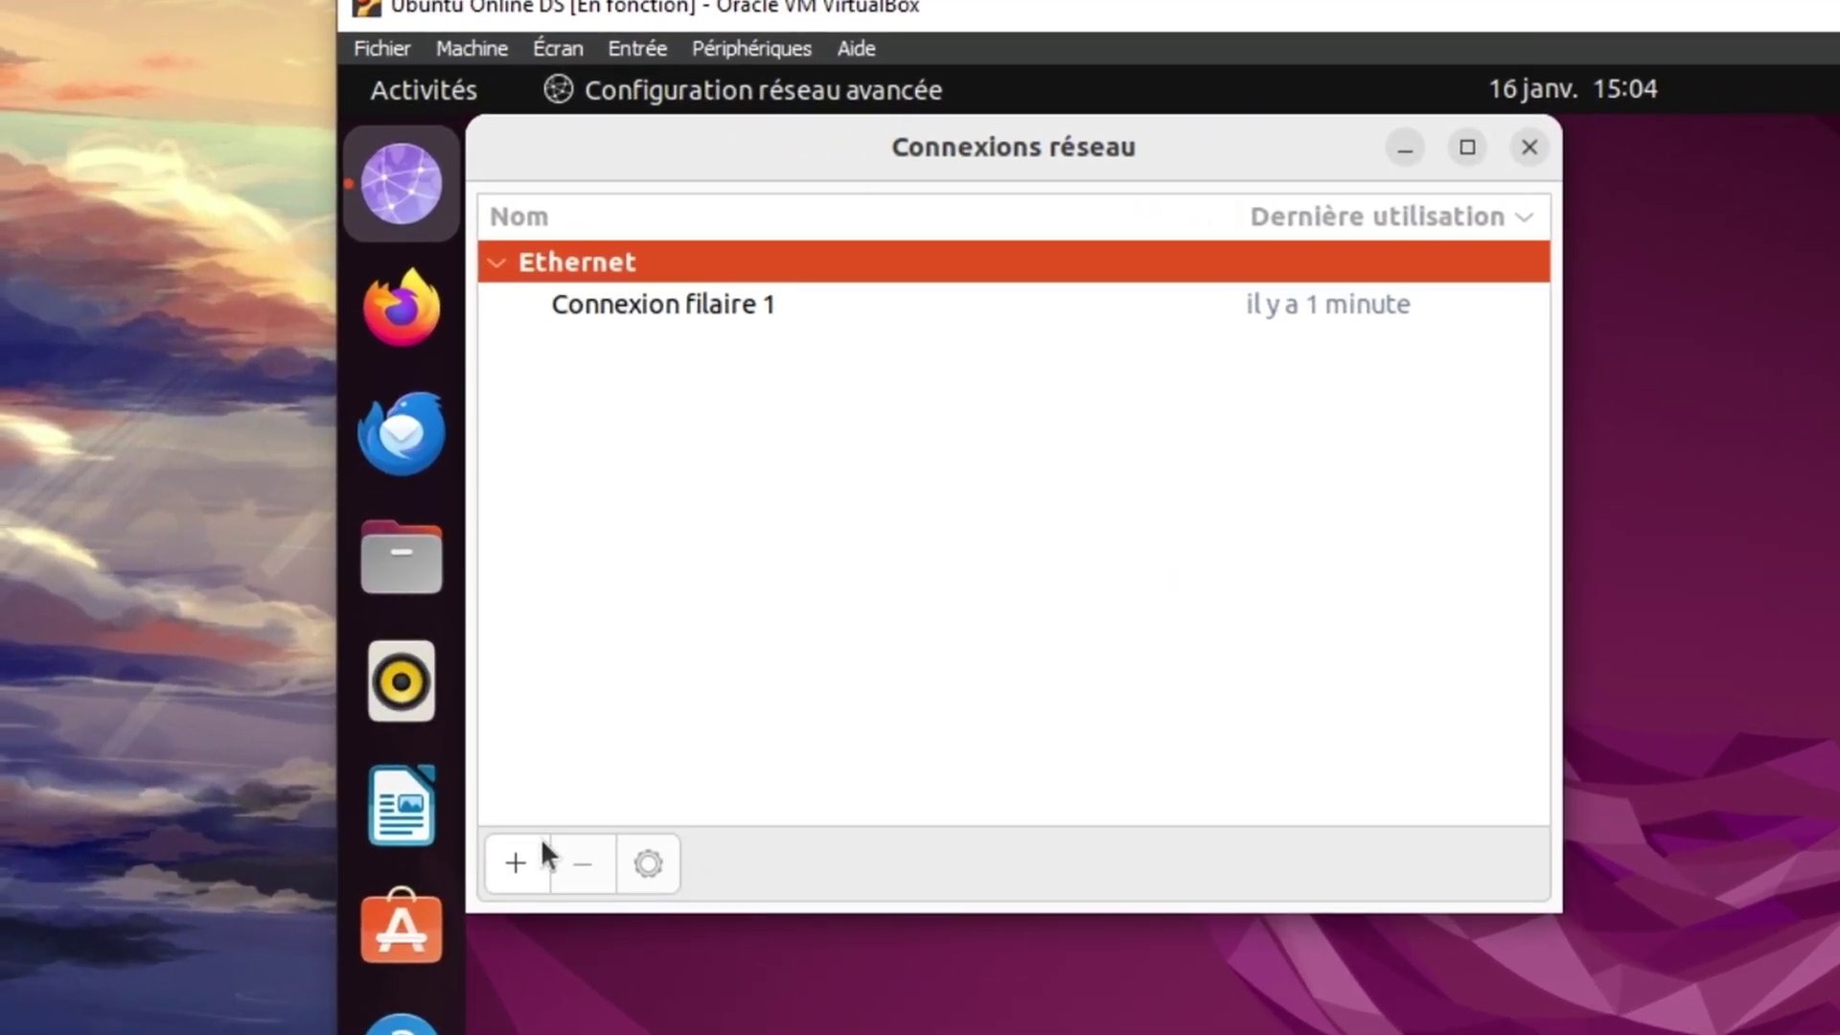
Create a new Wi-Fi connection, Connexion Wi-Fi 1, and enter the SSID CWF Nintendo.
left_click(515, 862)
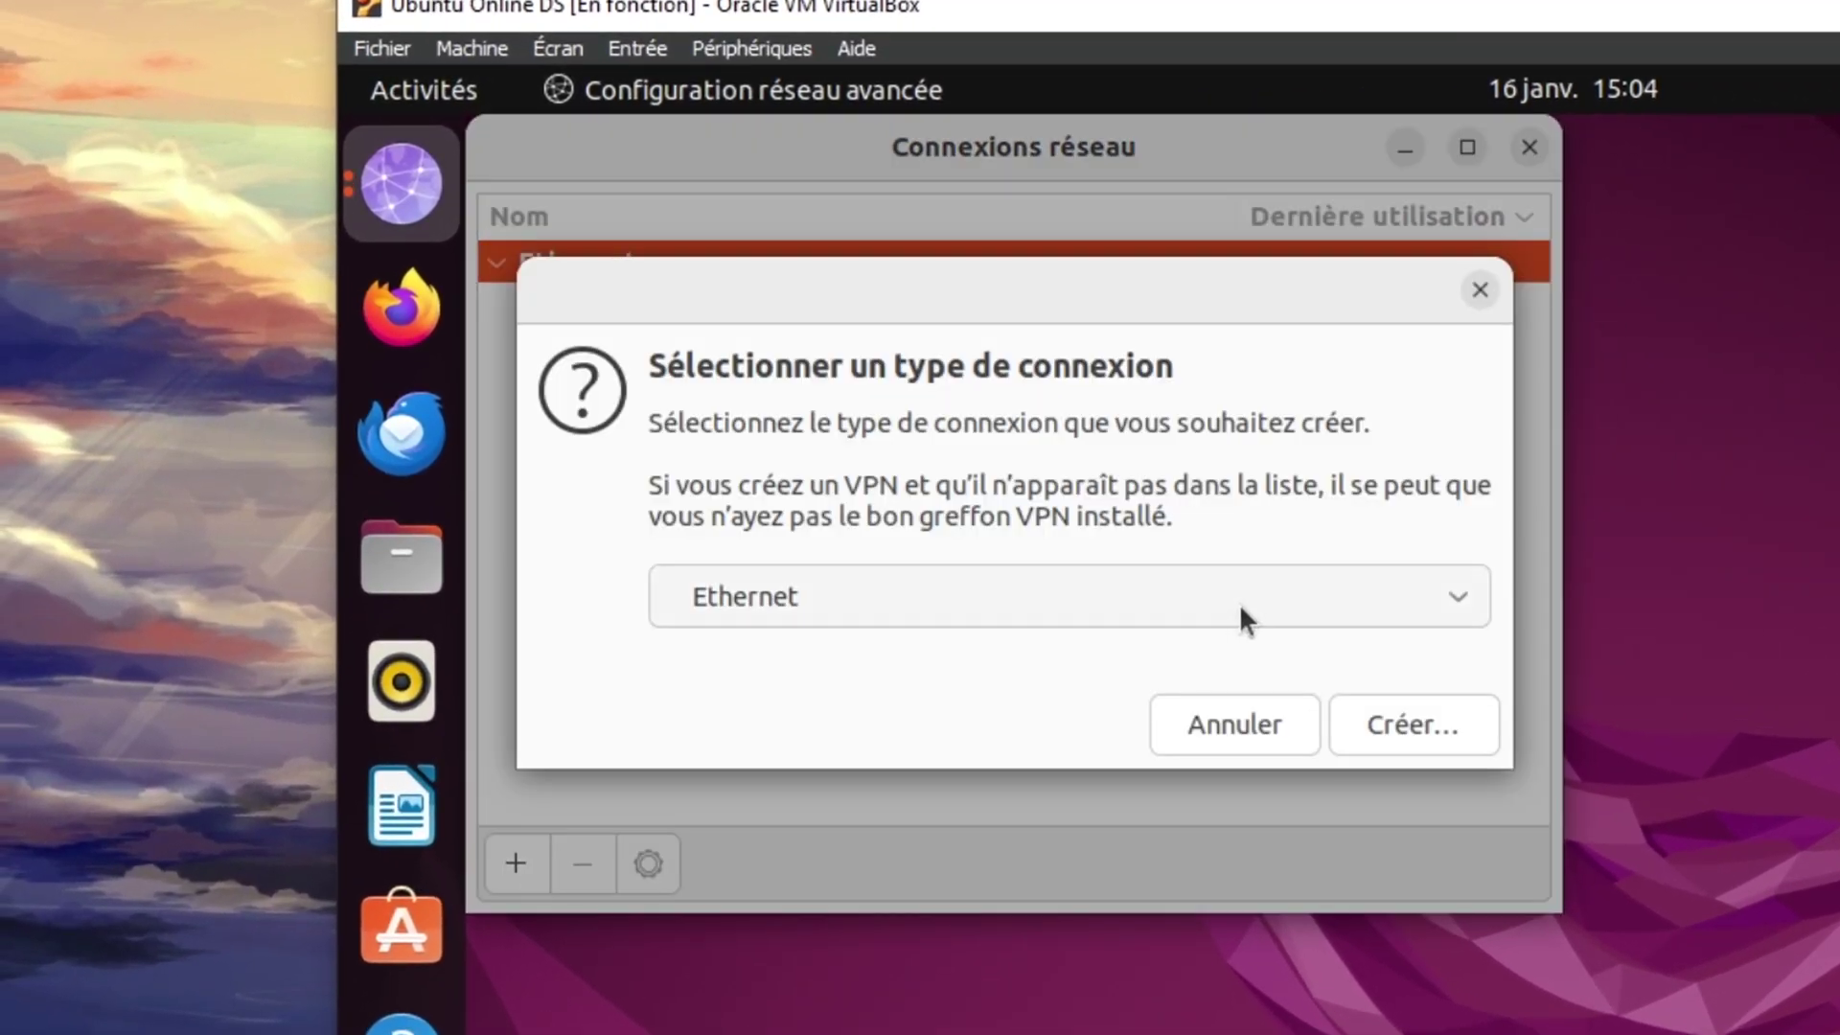
left_click(1239, 614)
left_click(992, 687)
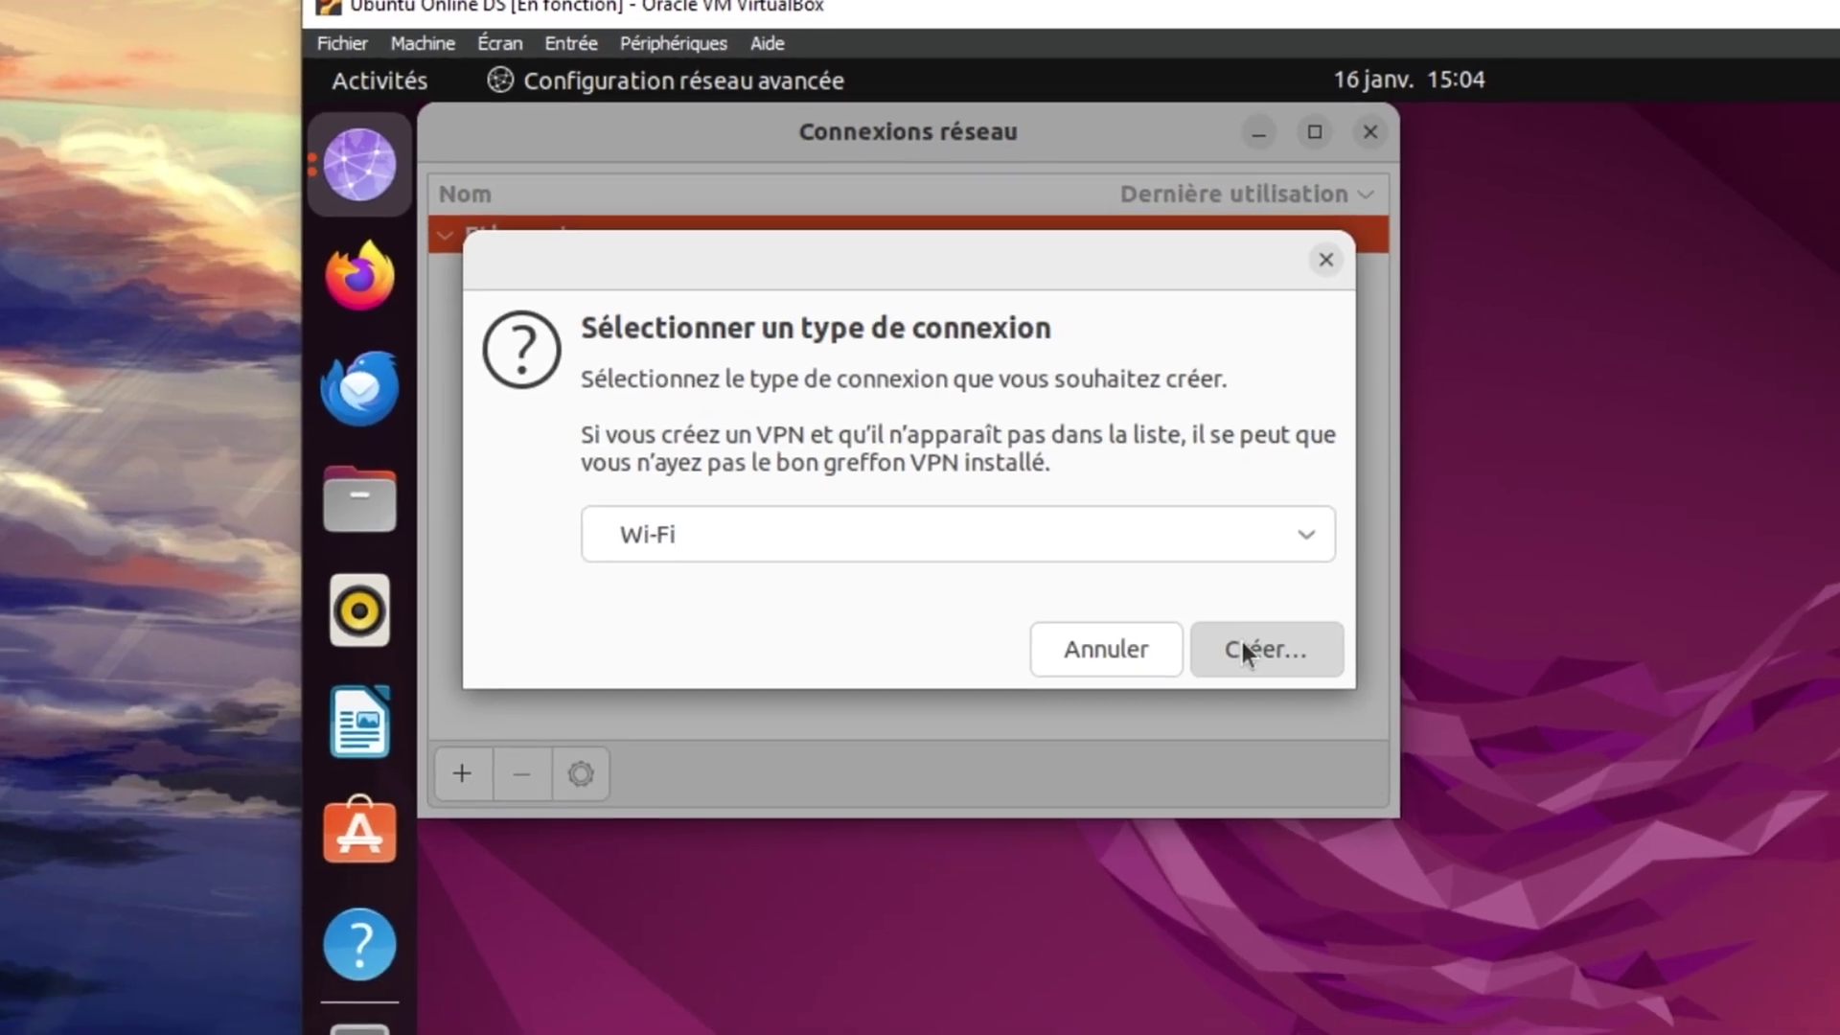
left_click(1386, 721)
mouse_move(872, 196)
left_mouse_down()
mouse_move(1045, 204)
mouse_move(892, 383)
mouse_move(852, 324)
mouse_move(851, 213)
left_mouse_up()
left_click(783, 401)
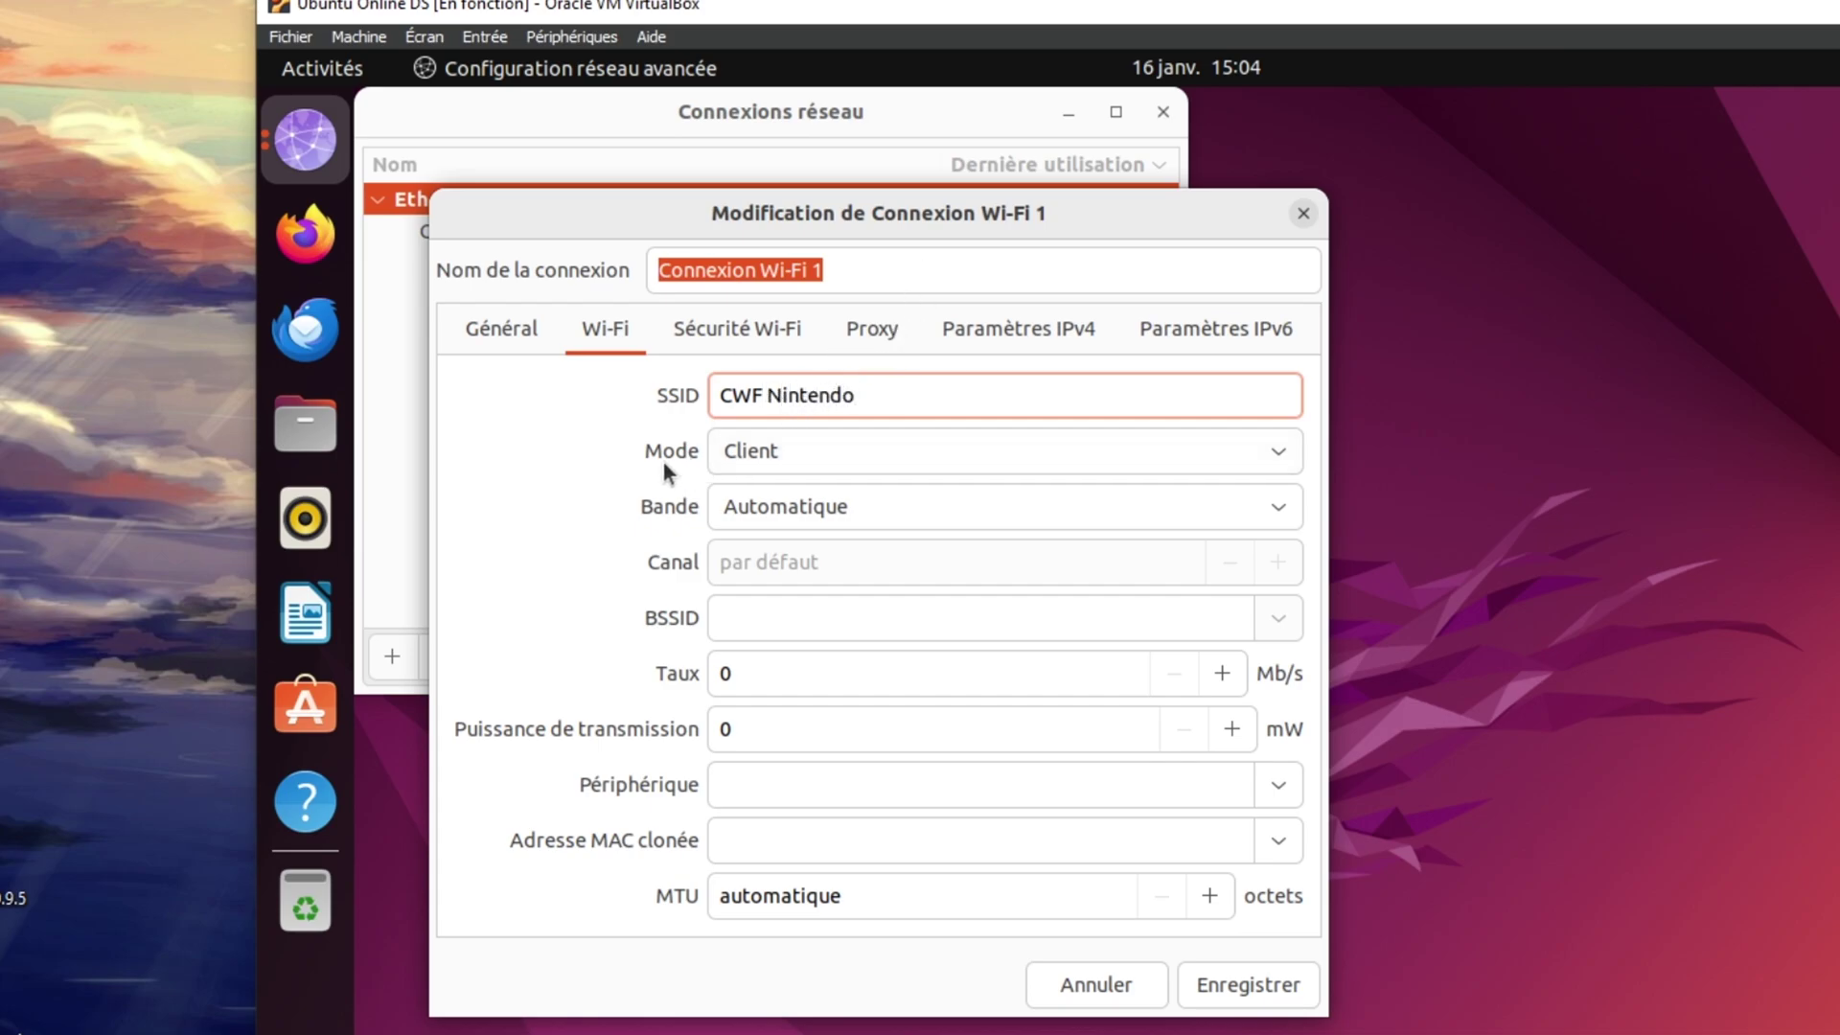
Set Connexion Wi-Fi 1 to Hotspot mode with the band on Automatique, then view Sécurité Wi-Fi.
left_click(864, 457)
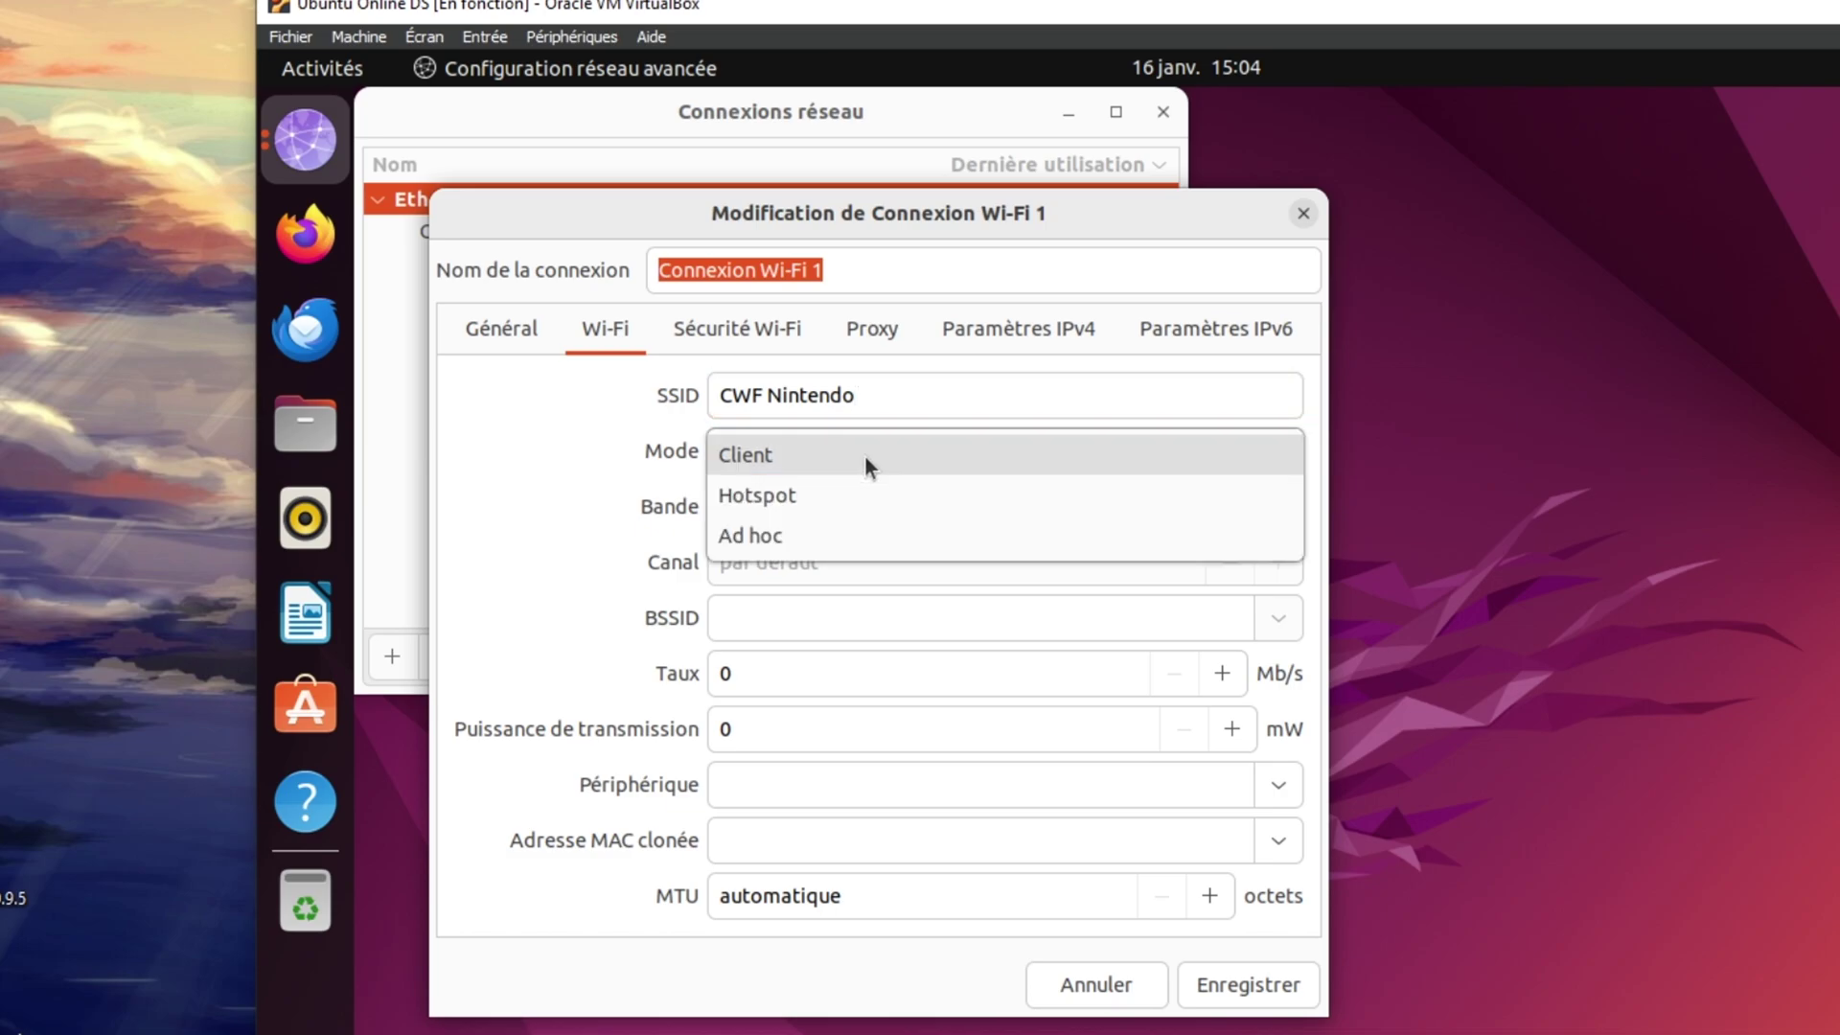
left_click(864, 486)
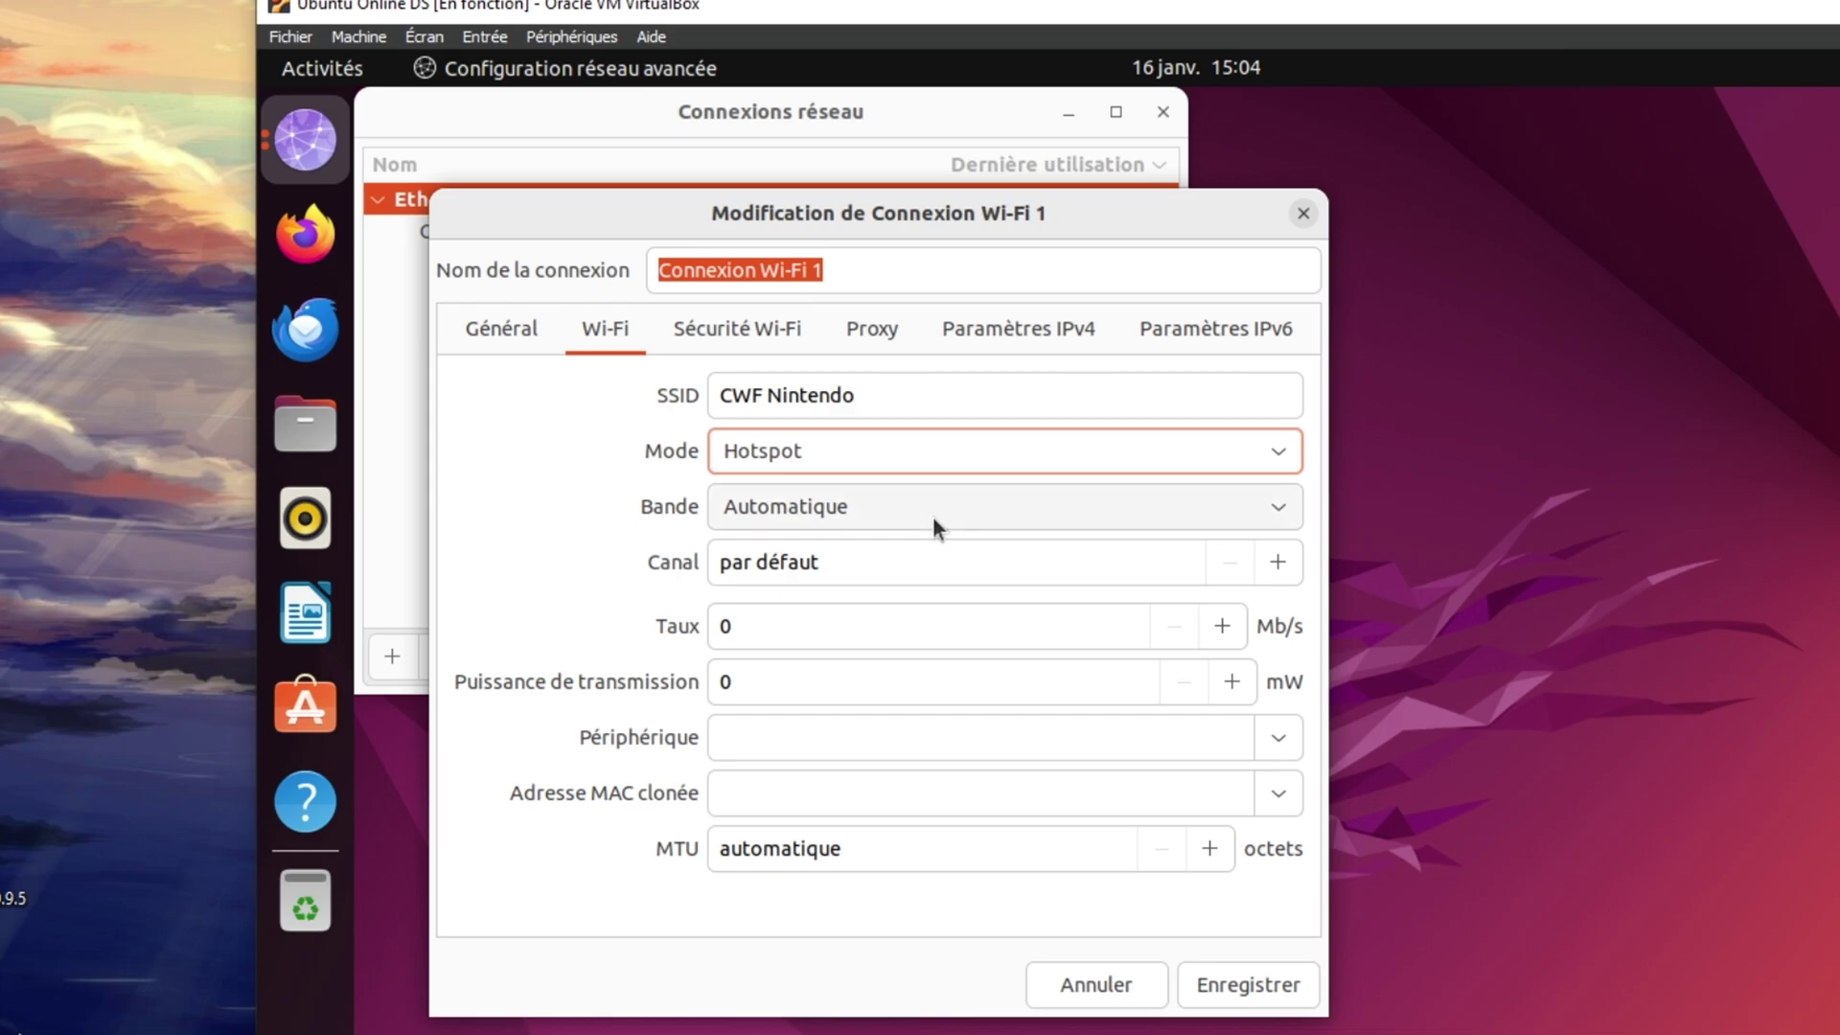
left_click(934, 520)
left_click(861, 510)
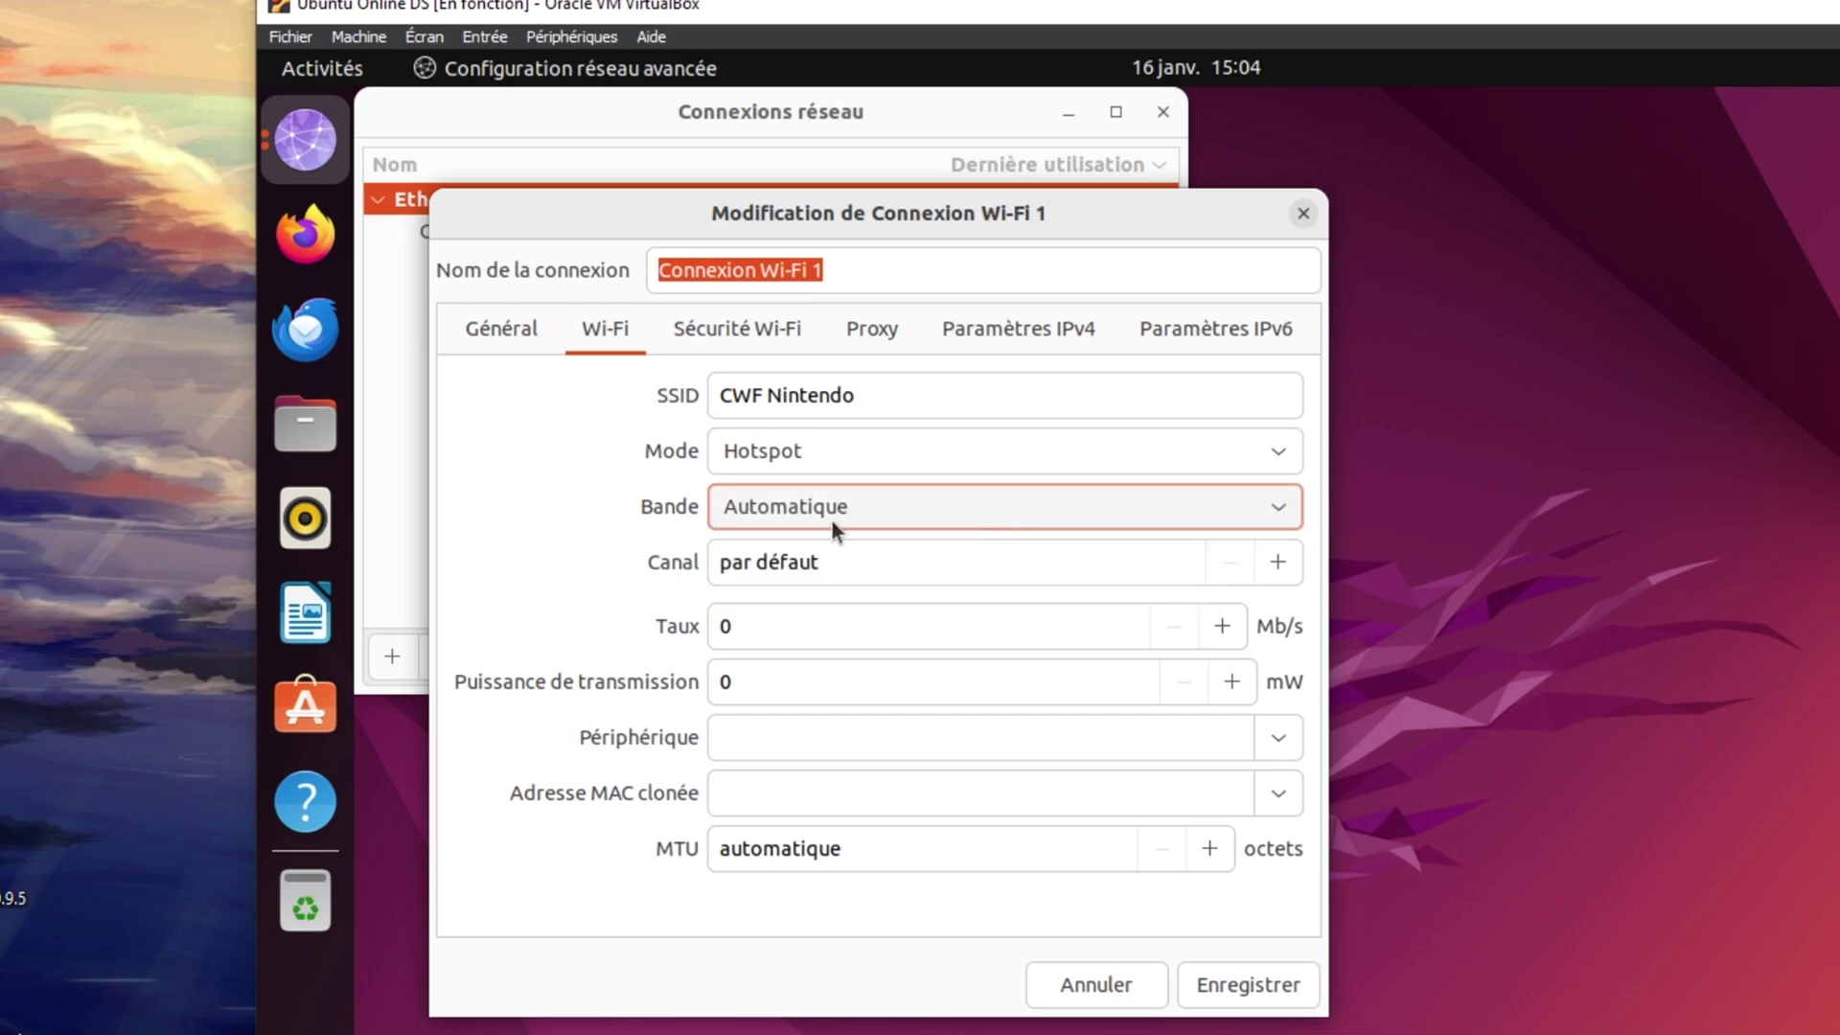
left_click(738, 341)
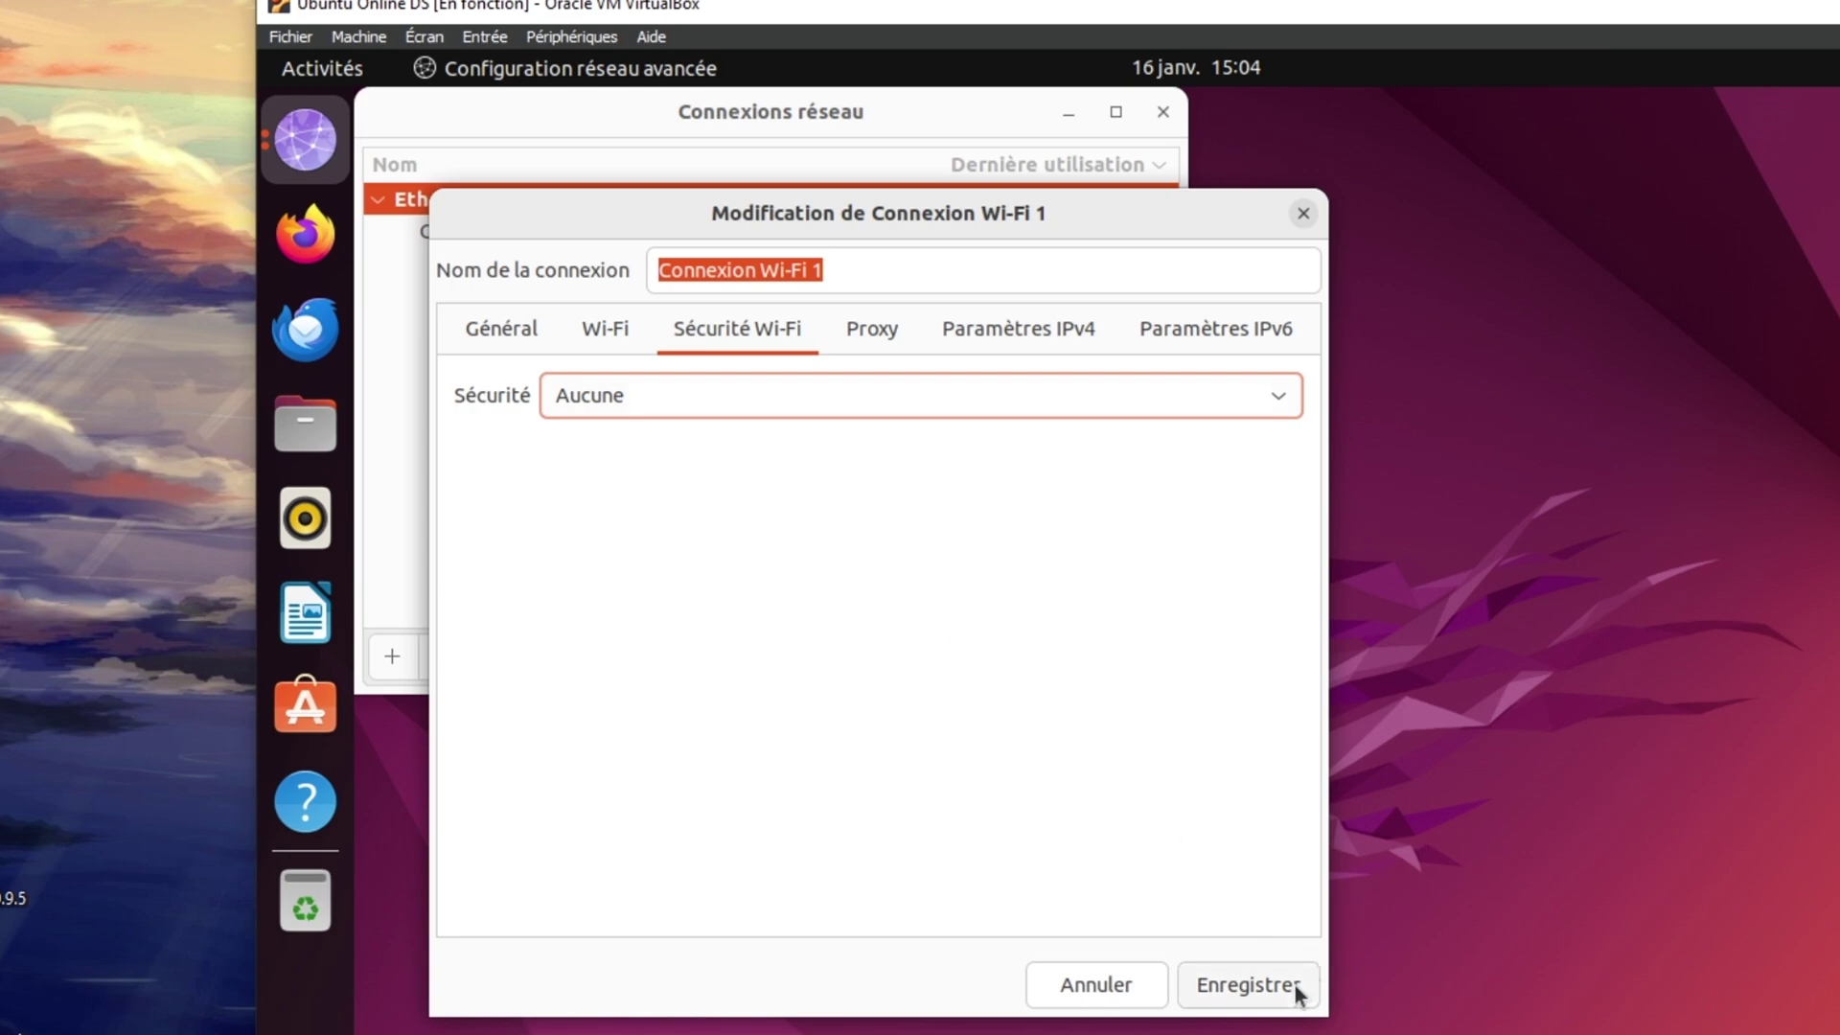
Secure the hotspot with a WEP 40/128-bit key, shown while entered, and save the connection.
left_click(988, 400)
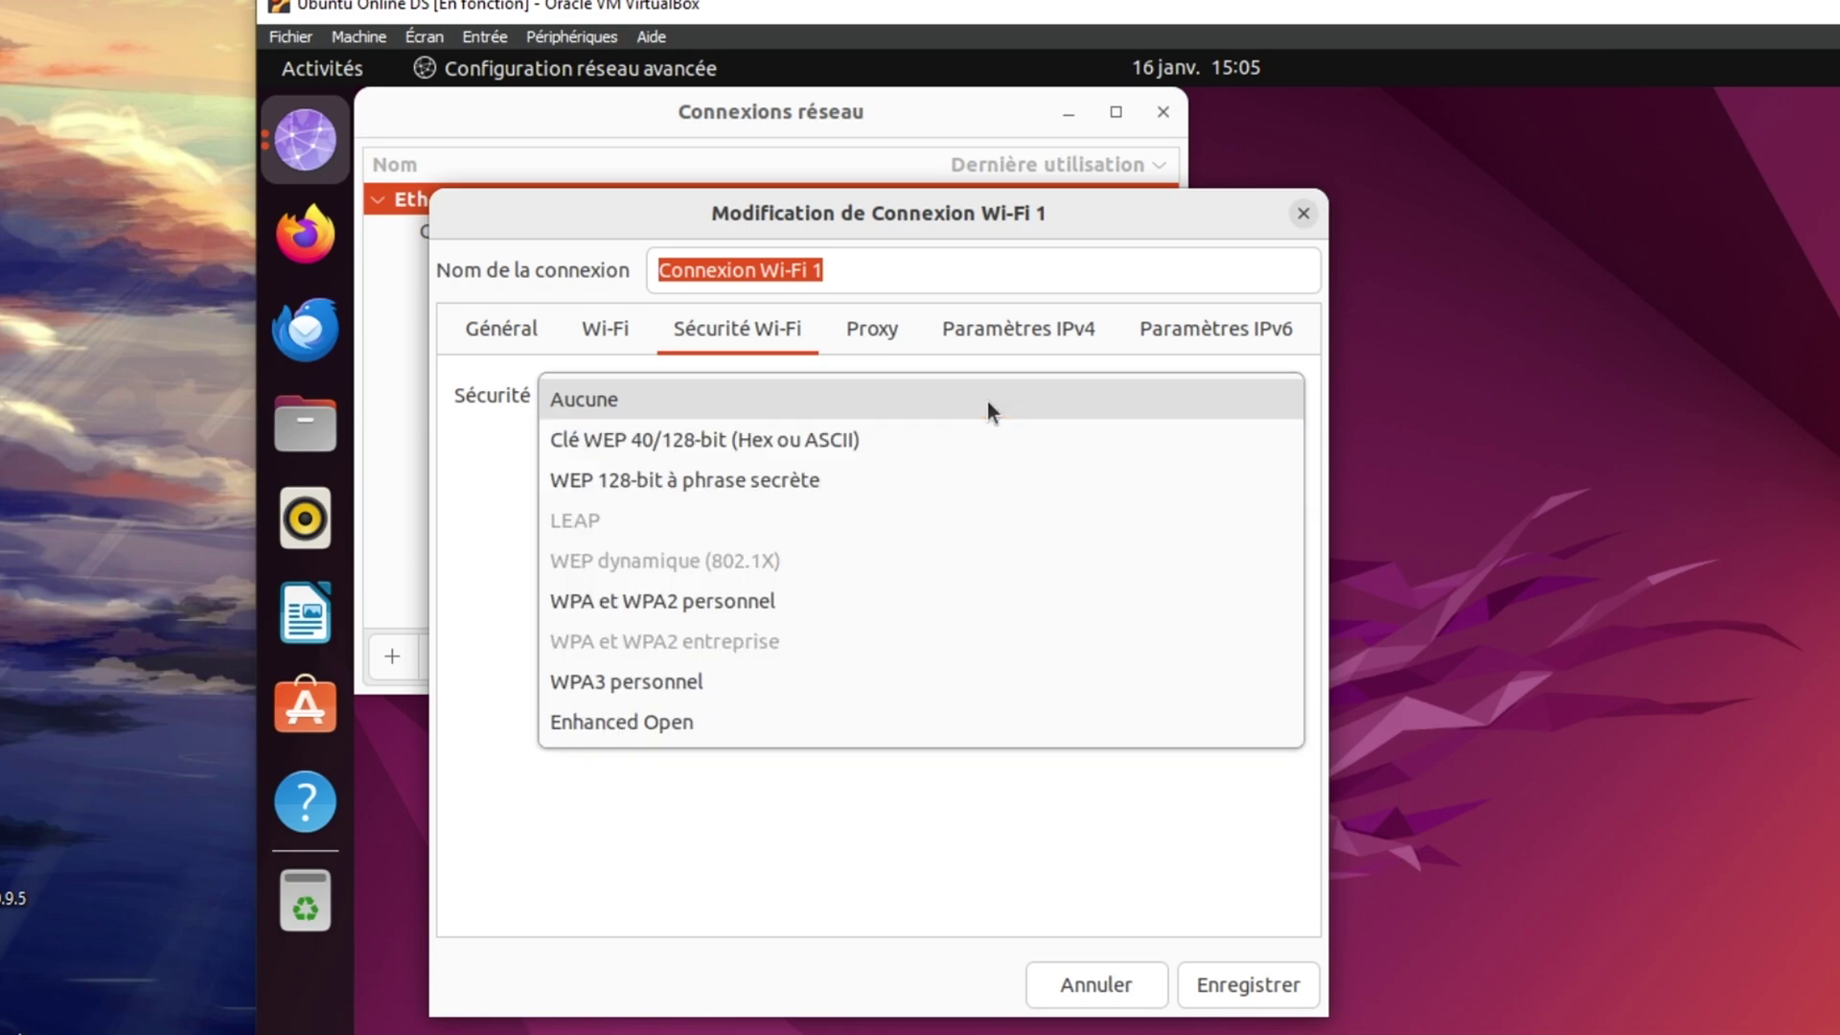
left_click(893, 446)
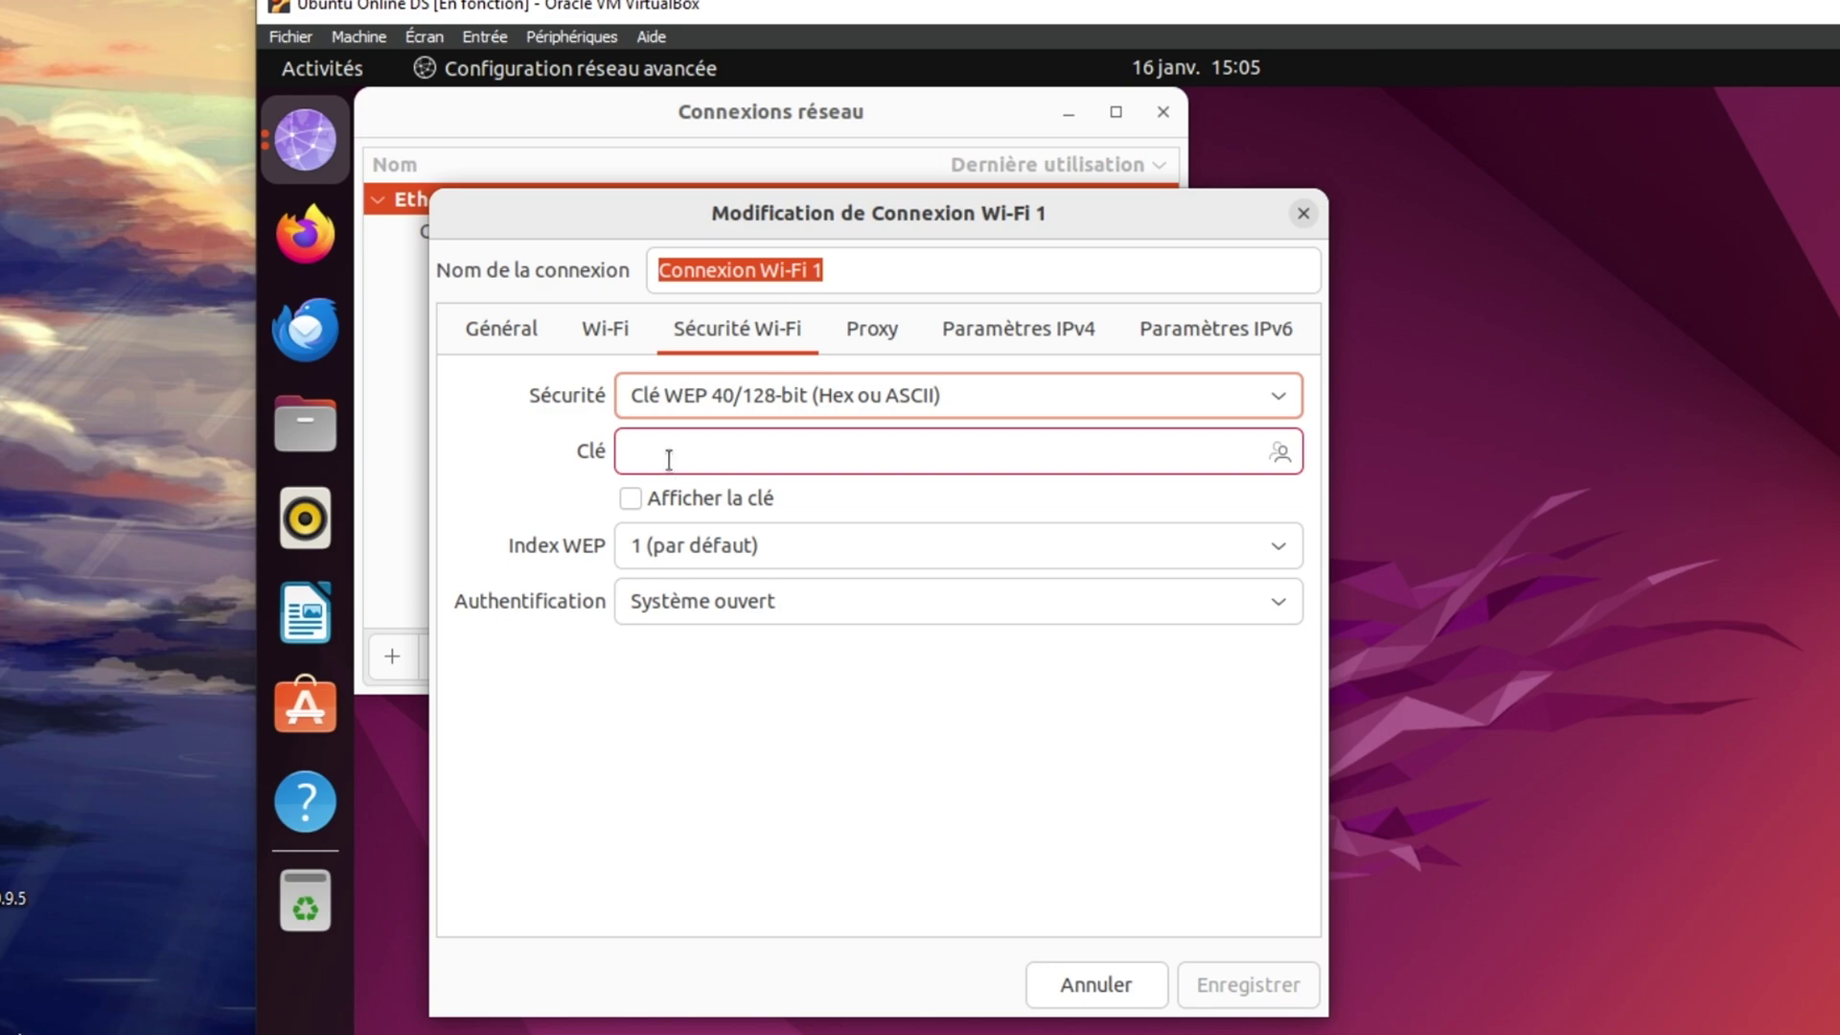
left_click(640, 504)
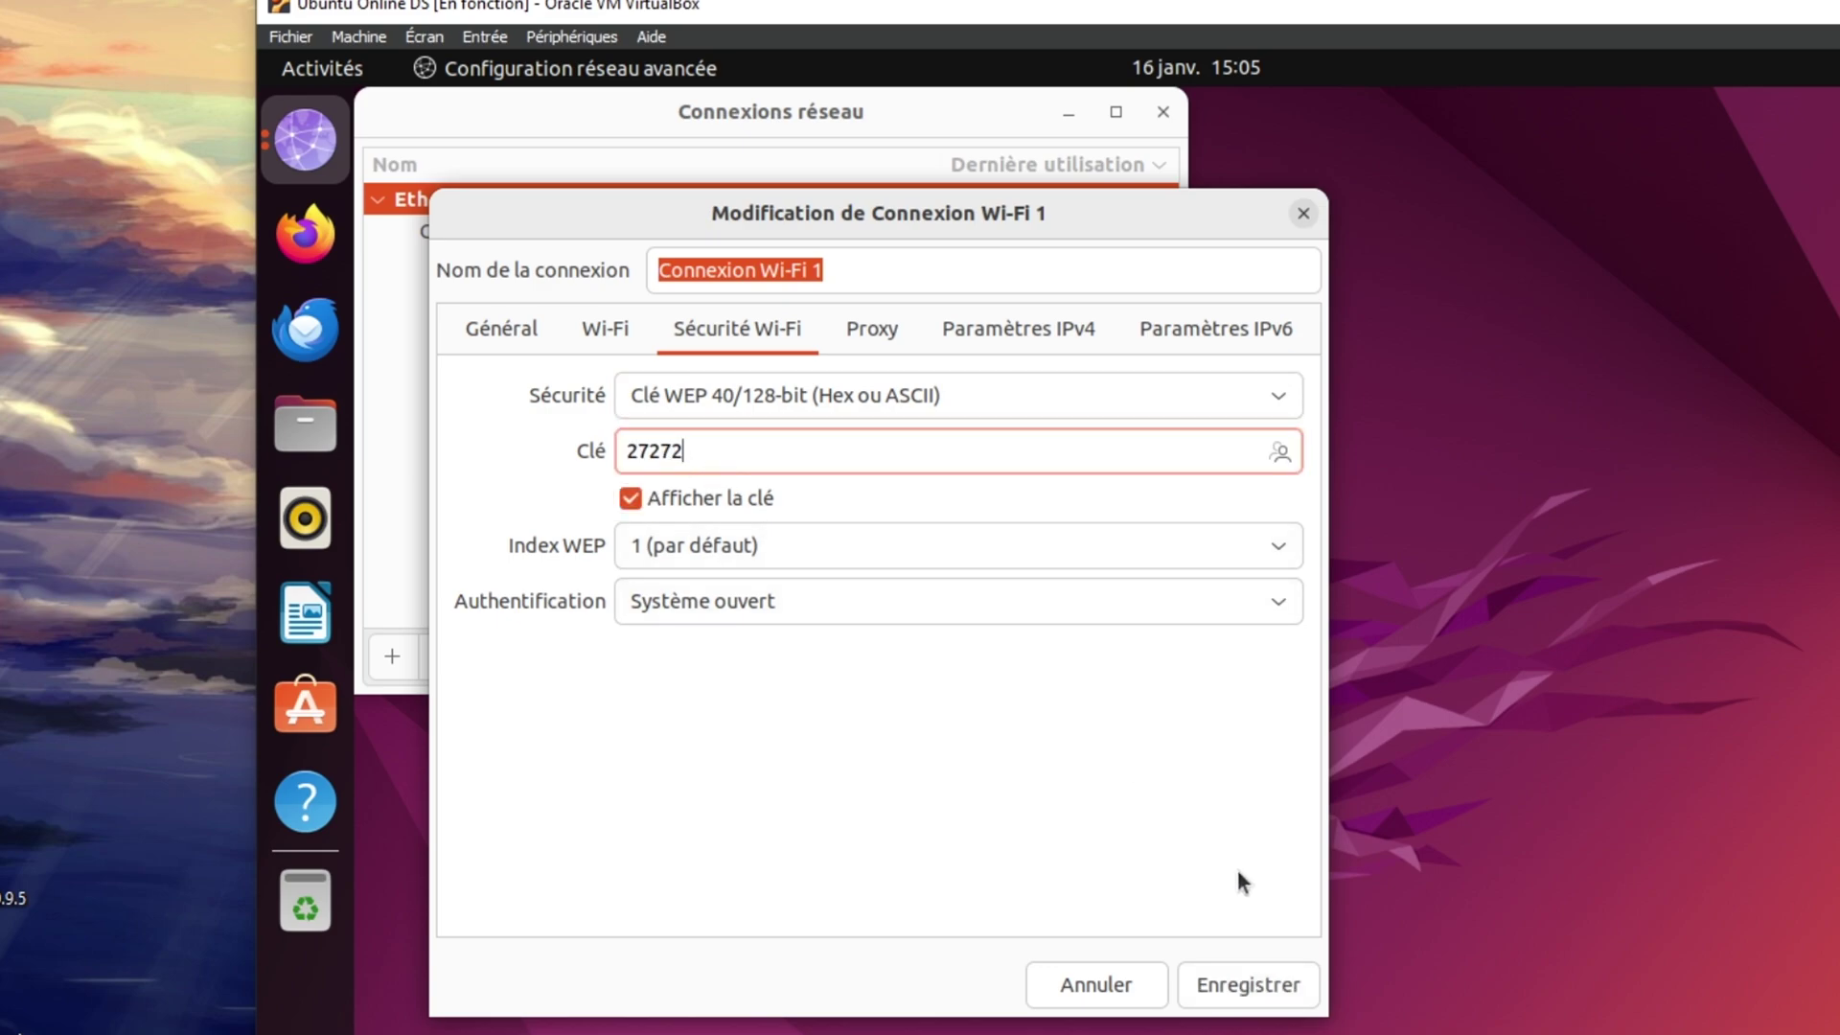
left_click(1297, 991)
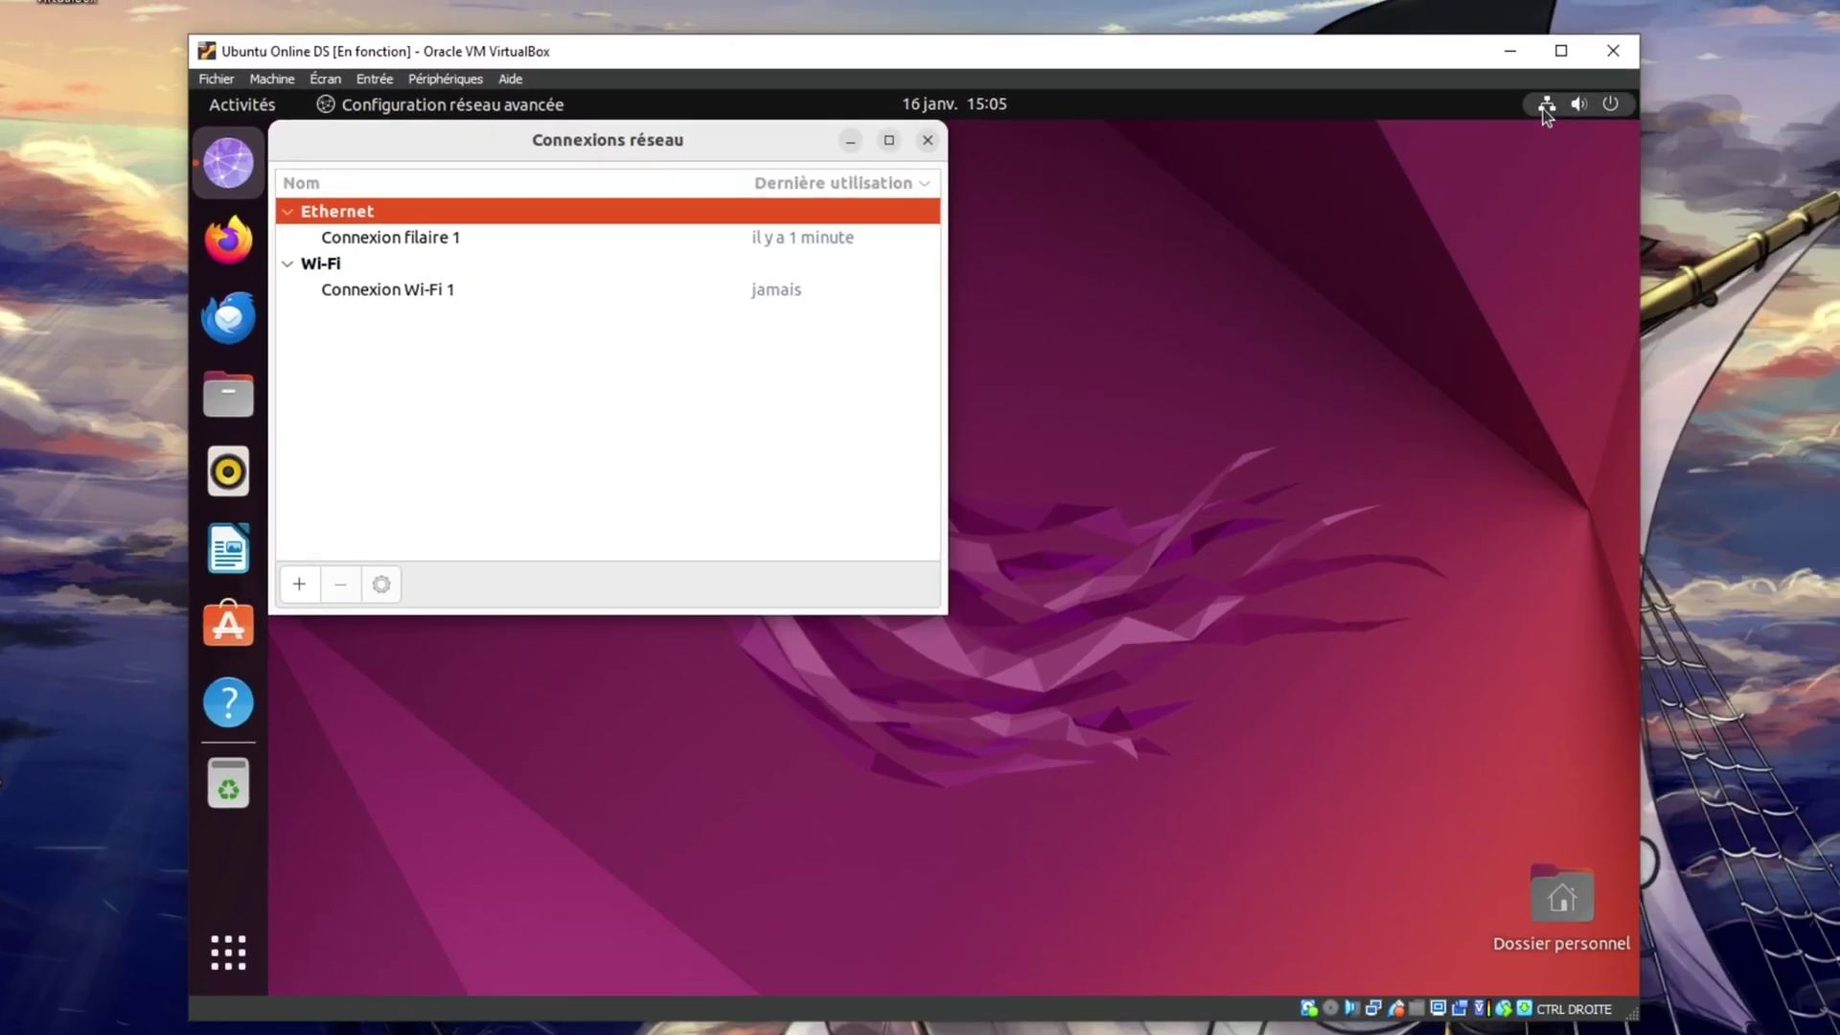
Verify in Paramètres Wi-Fi that the CWF Nintendo hotspot is active with WEP, then close Settings.
left_click(1546, 105)
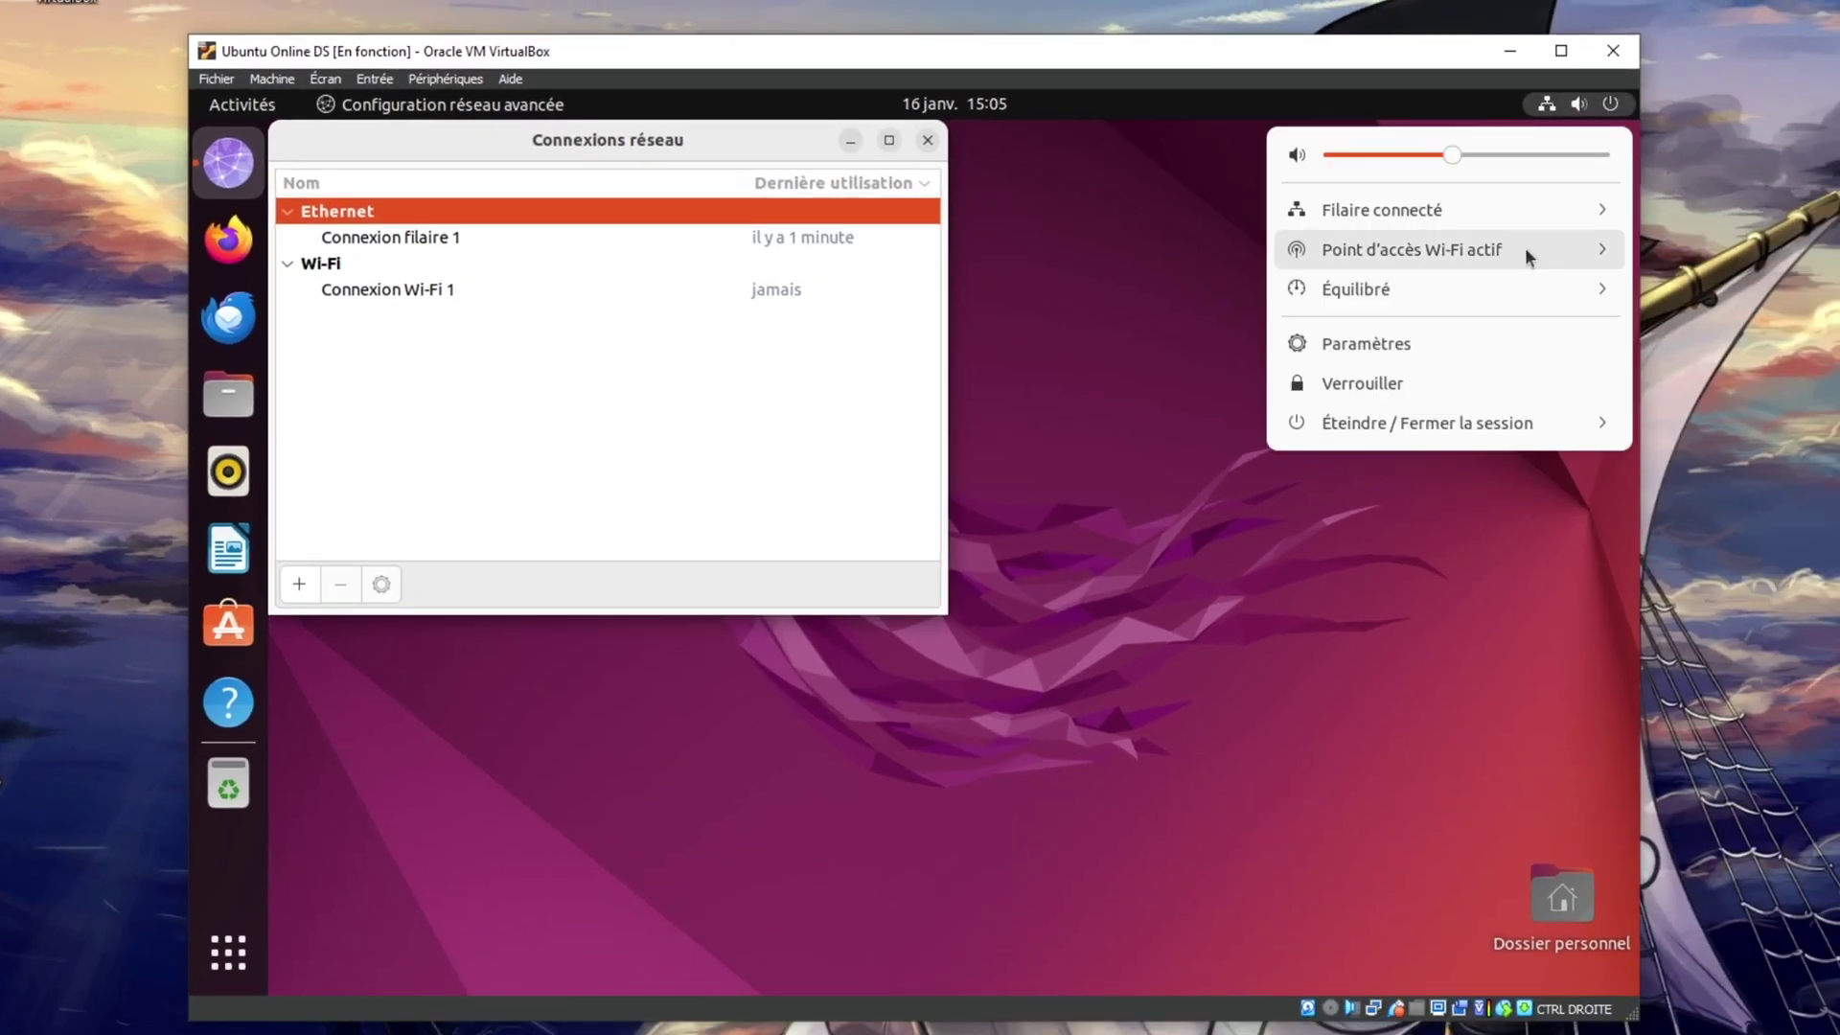
left_click(1587, 261)
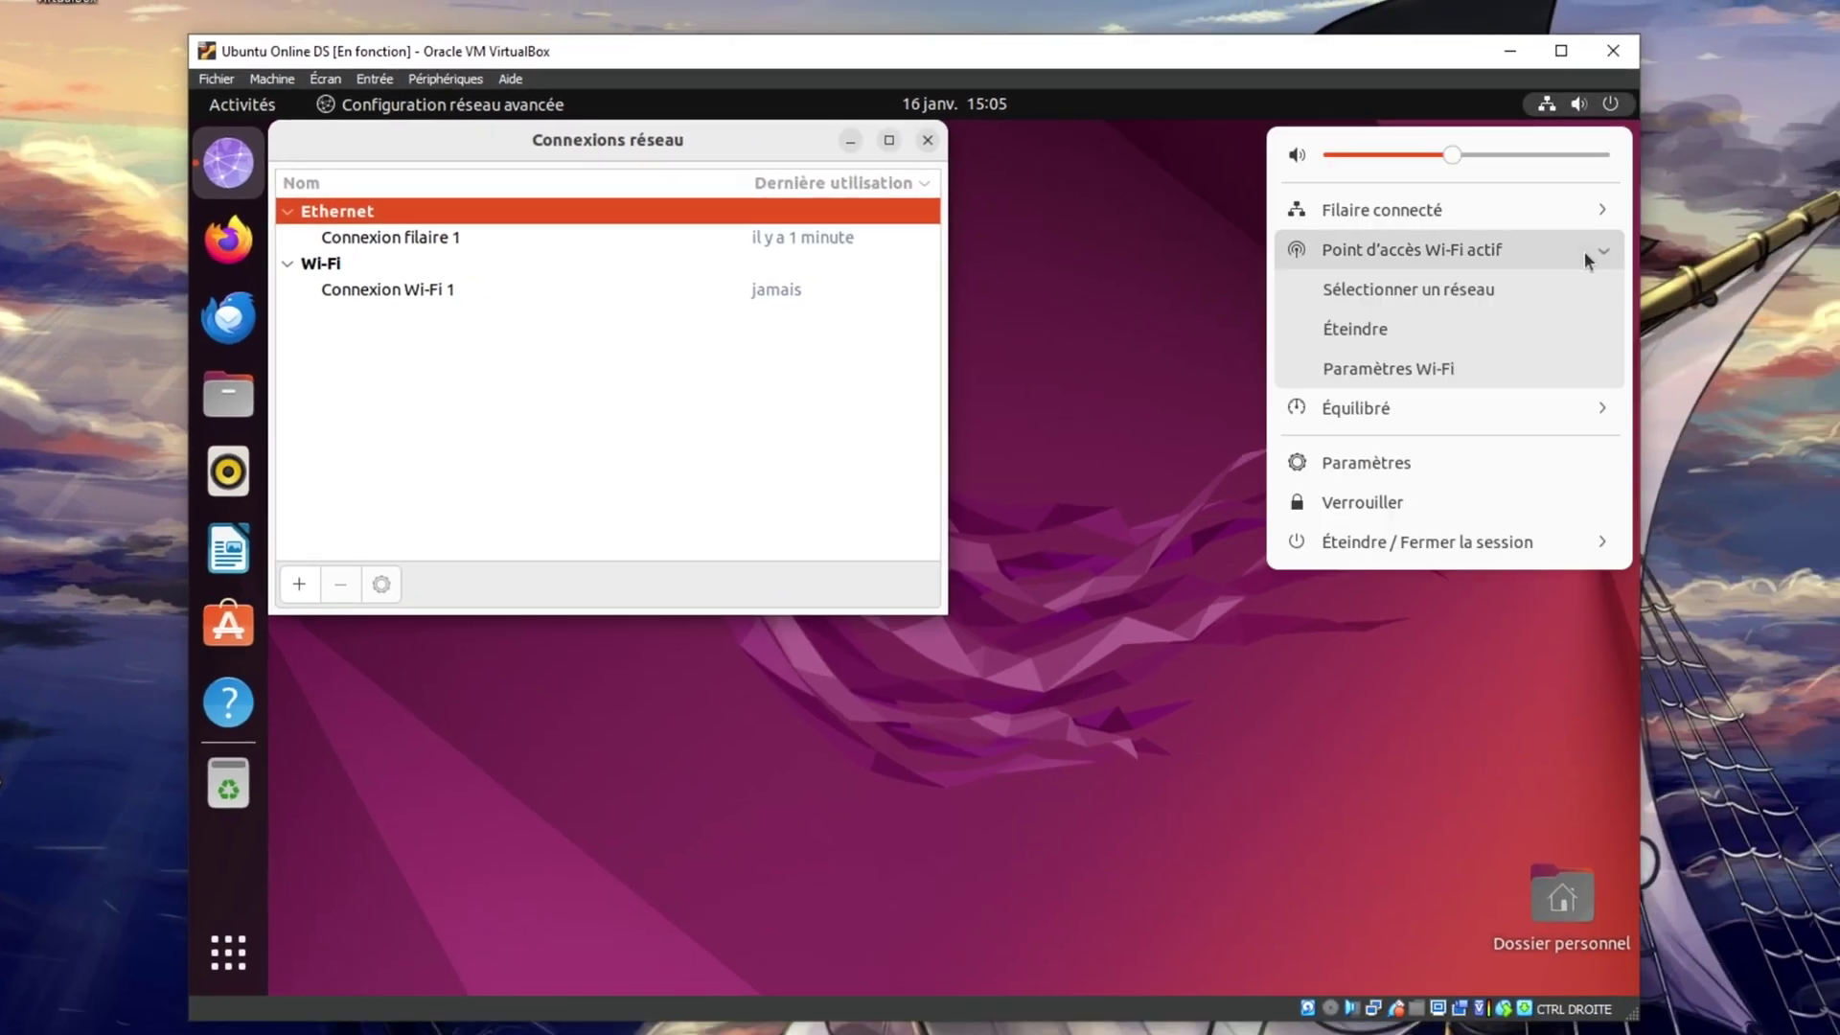
left_click(1527, 367)
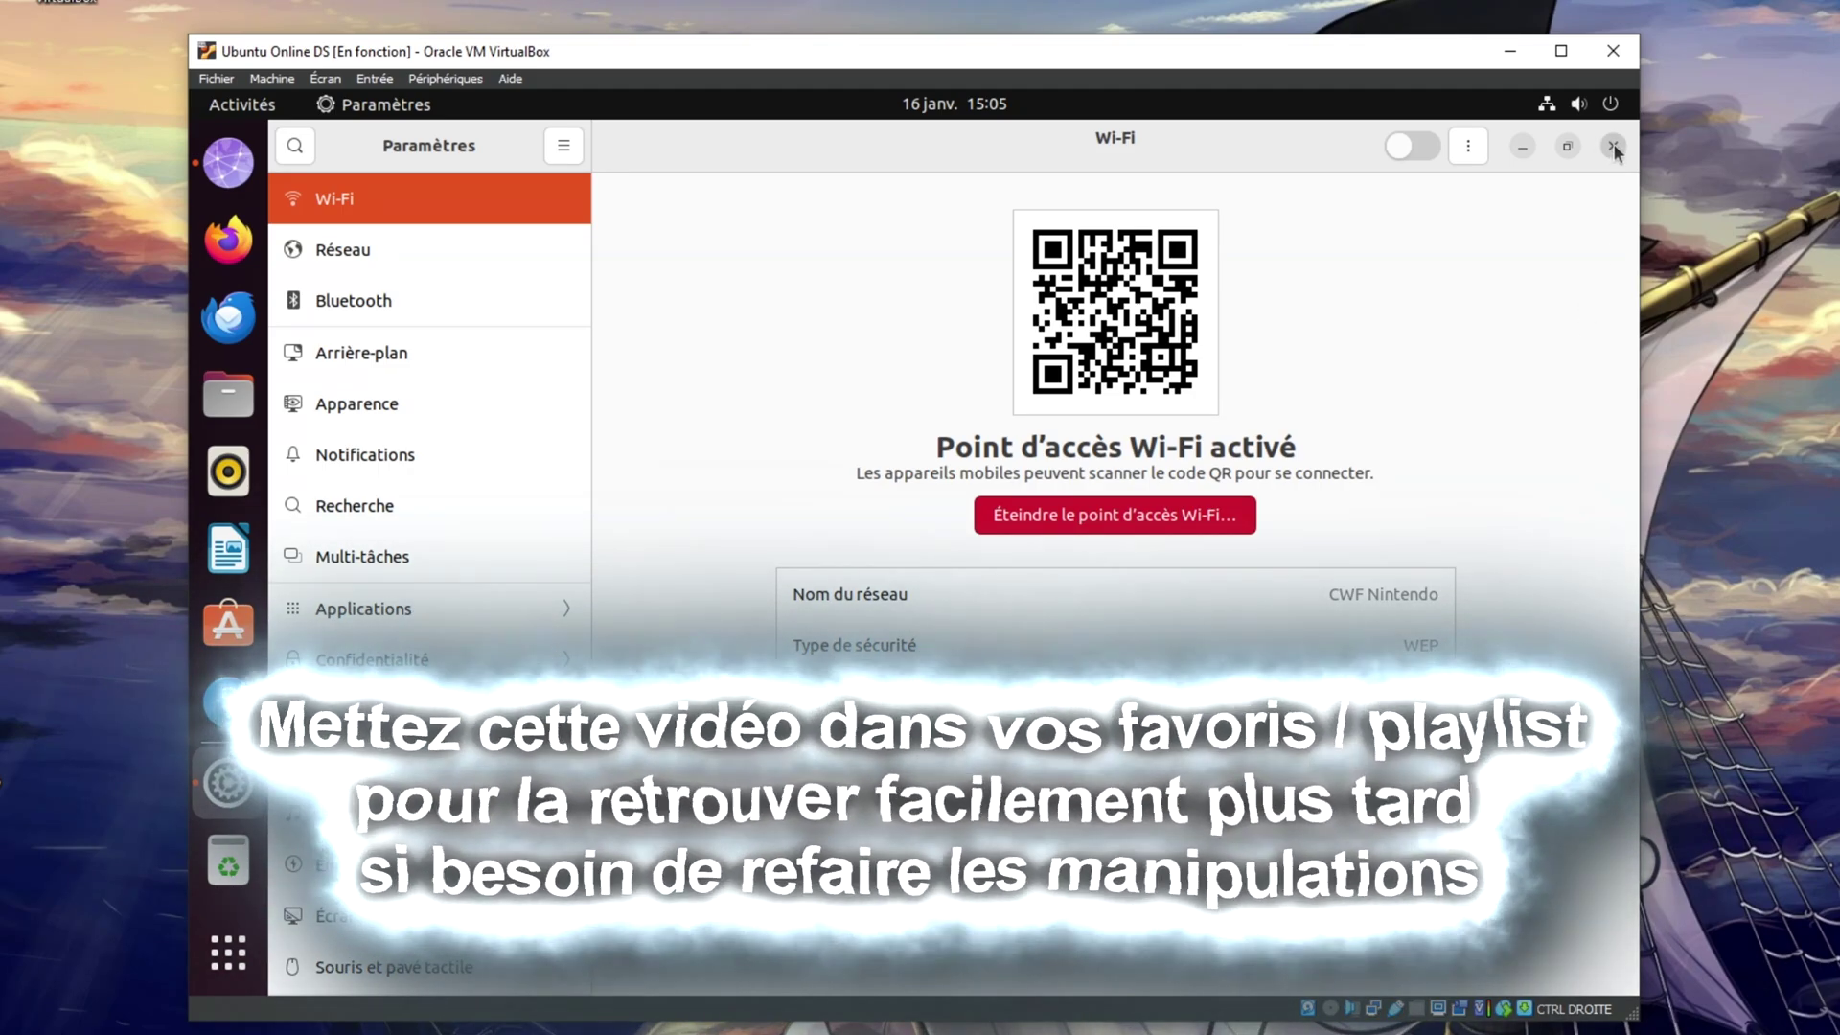
left_click(1614, 146)
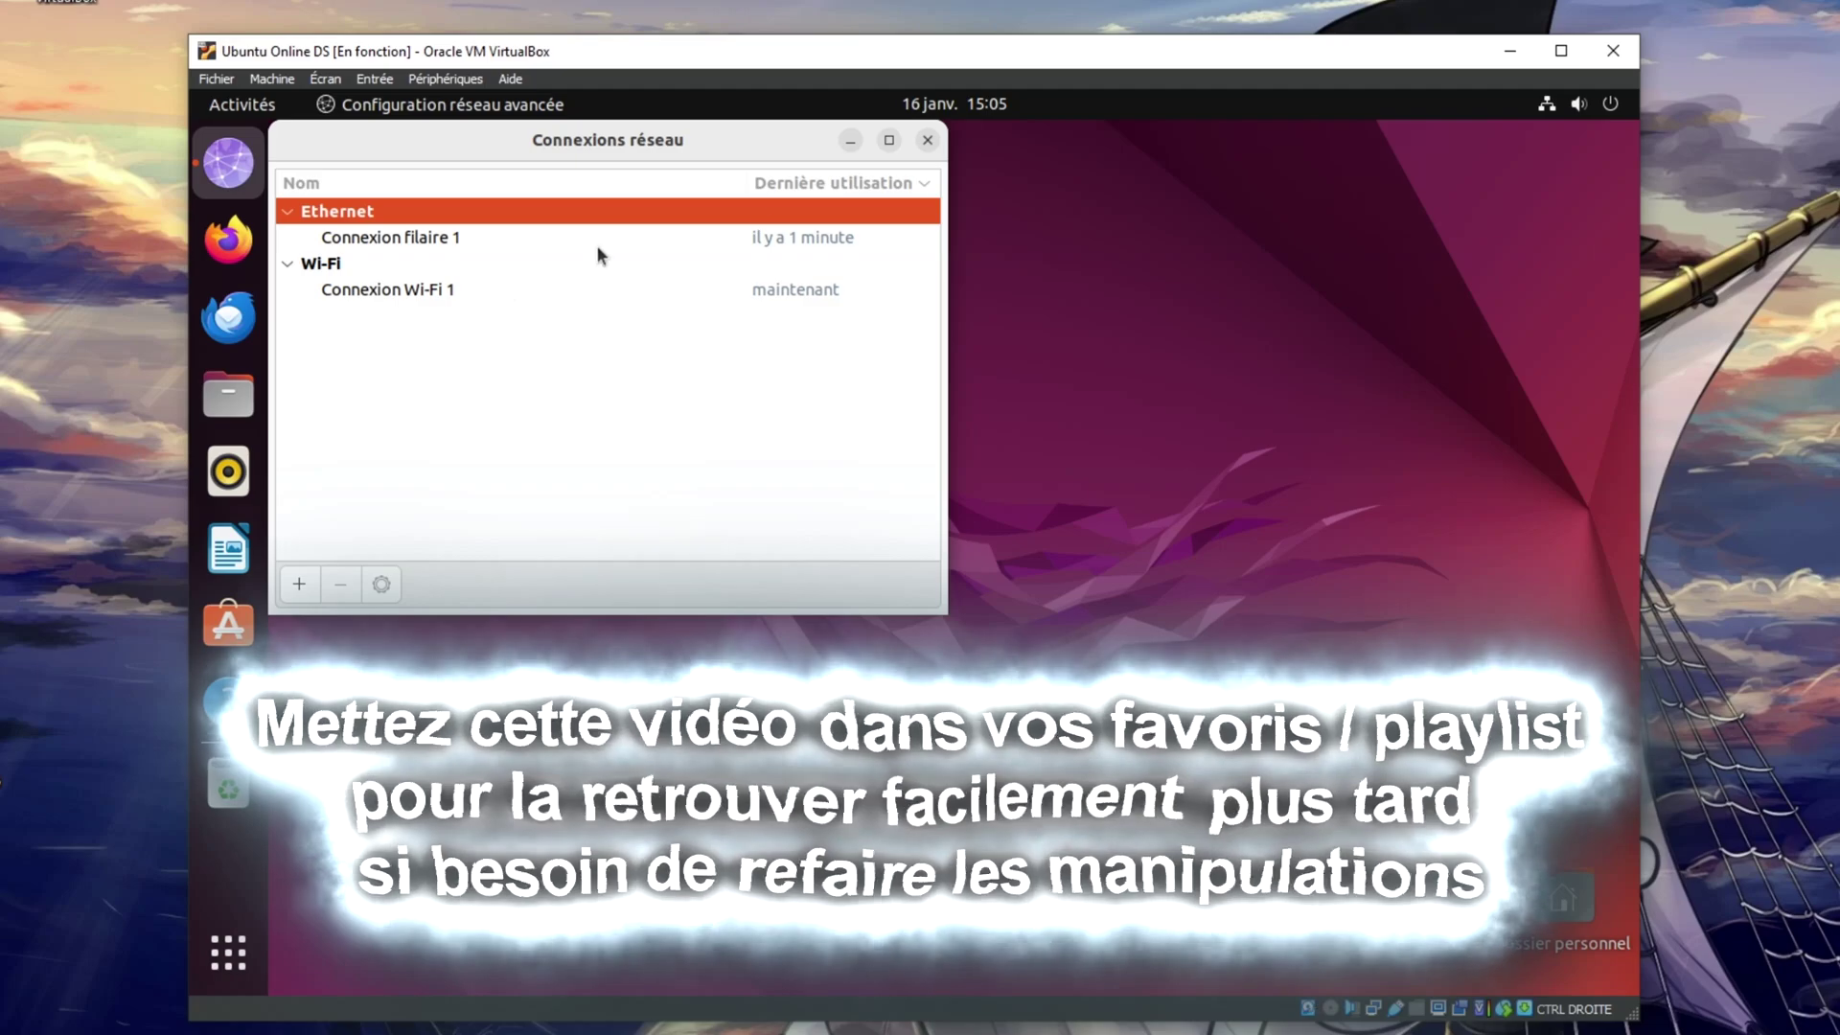